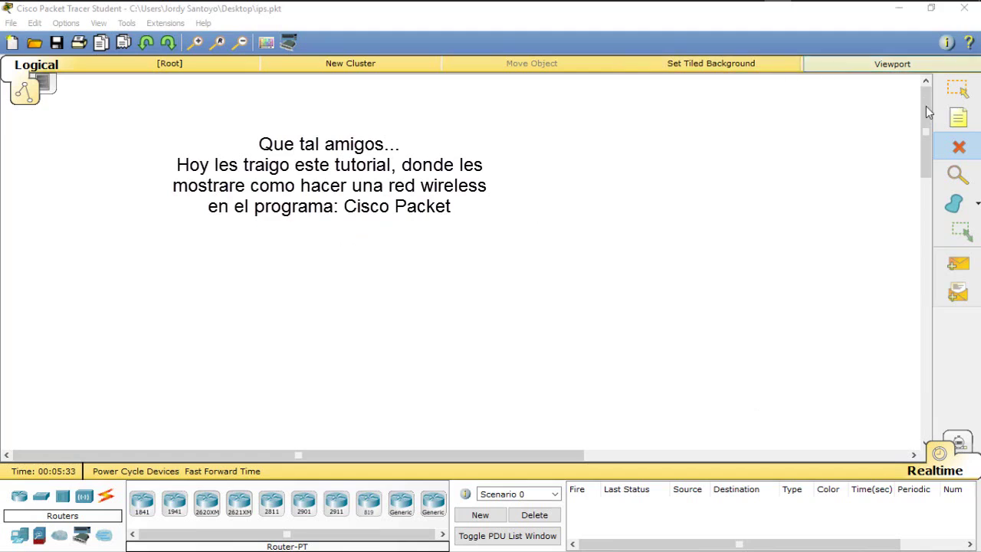
Step: Place three generic Laptop-PT devices side by side in the lower left part of the logical workspace
click(958, 89)
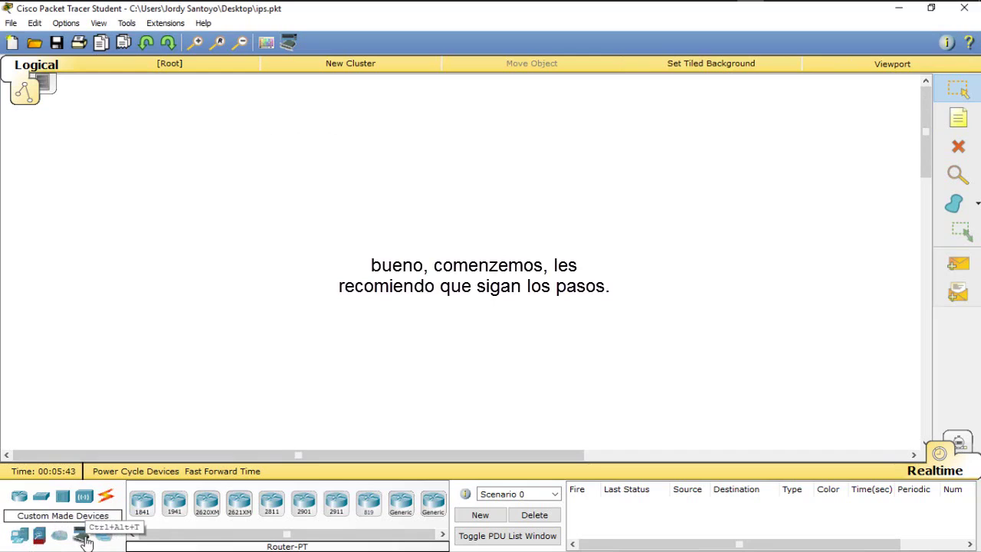
click(20, 537)
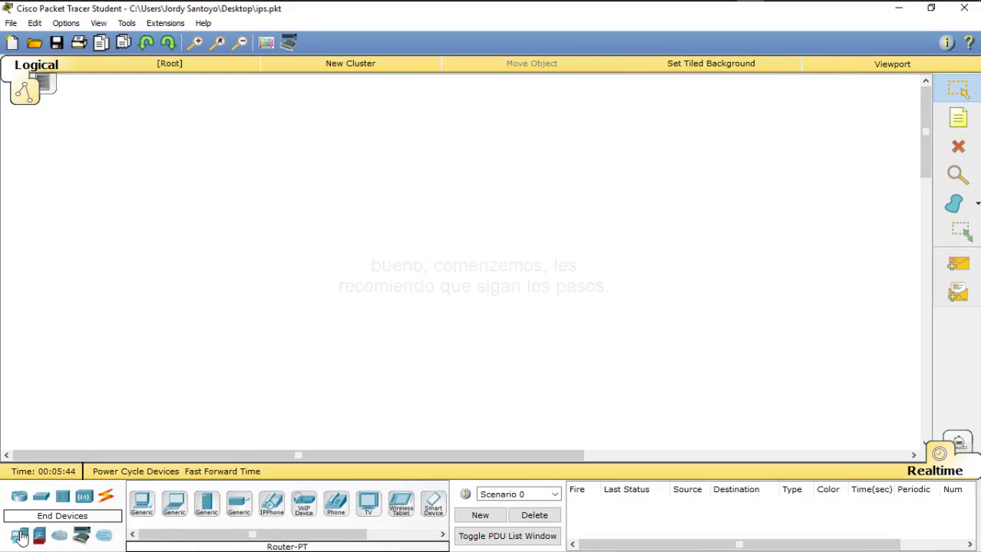
click(174, 503)
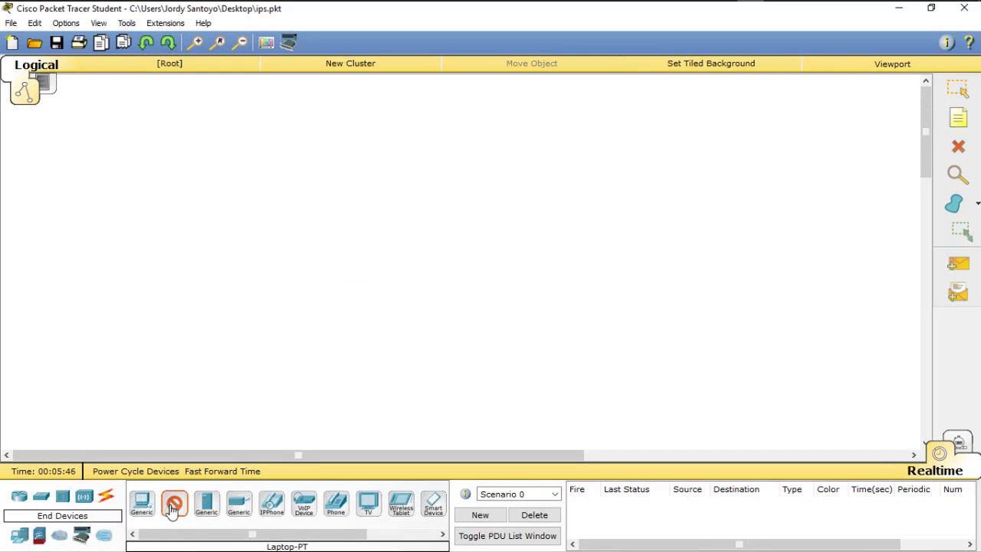
click(152, 338)
click(174, 503)
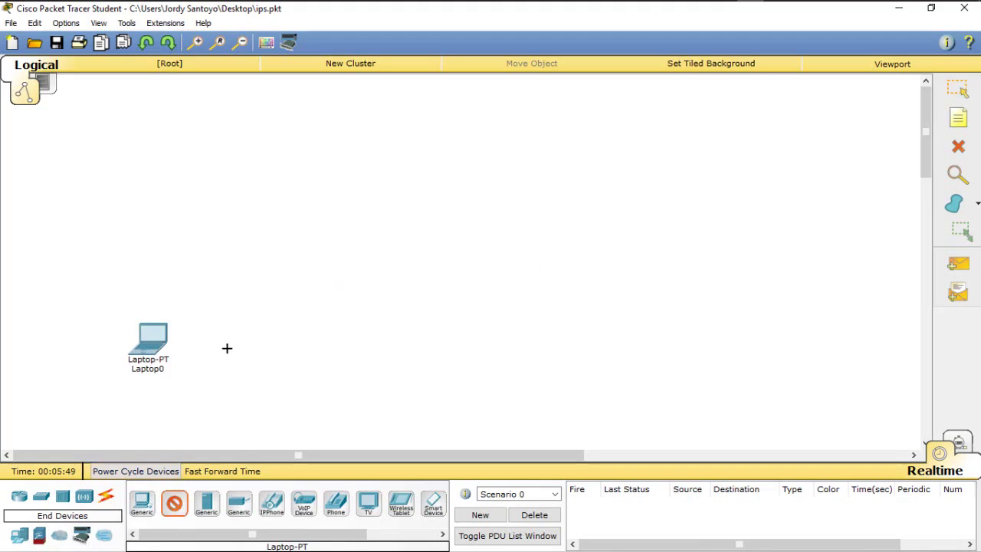
click(215, 338)
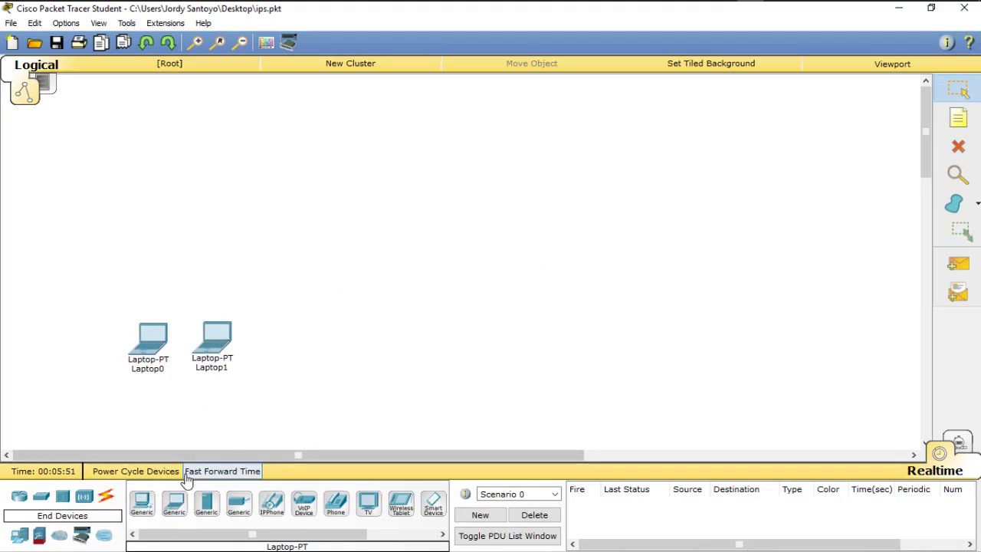
click(174, 503)
click(272, 350)
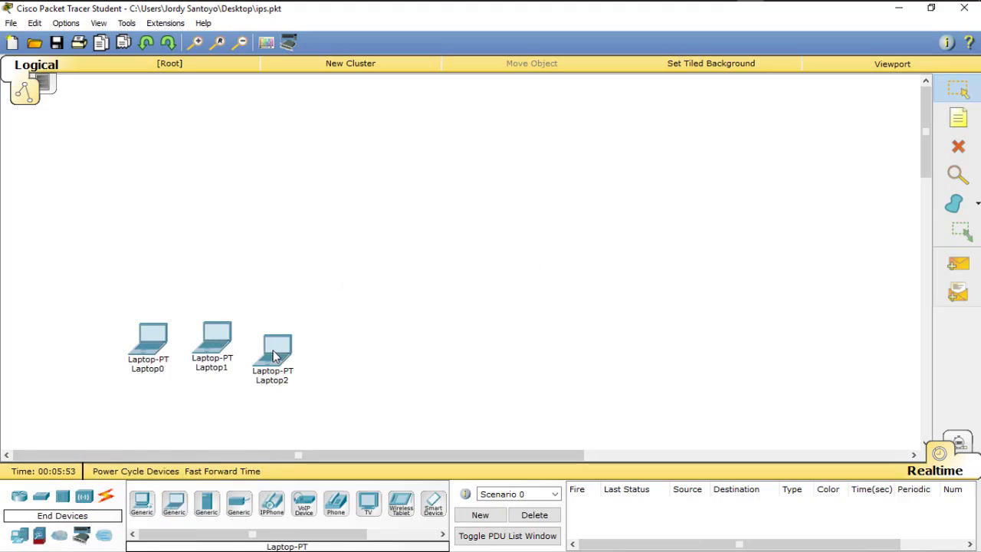
Step: Place four more generic laptops in the same row, as two separate pairs right of the first group
click(174, 503)
click(403, 346)
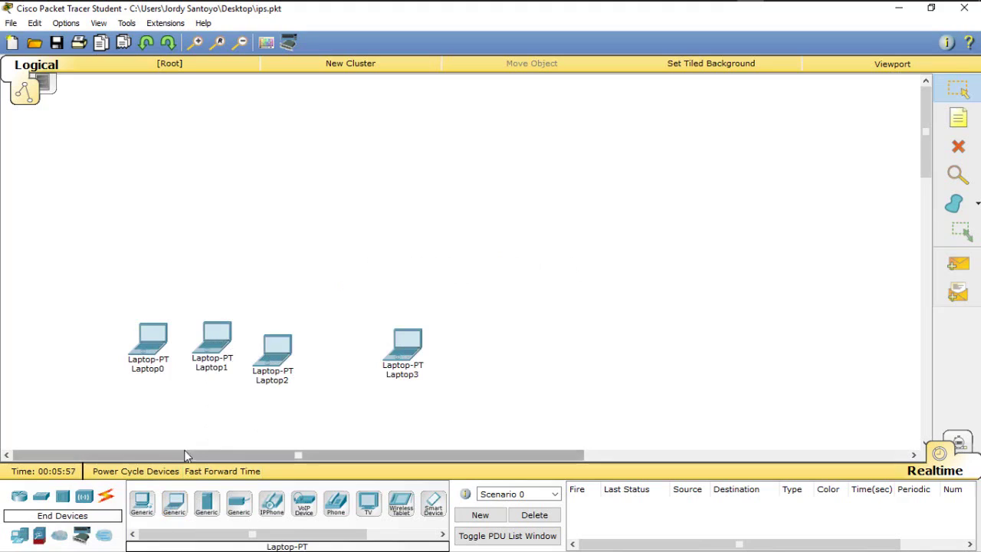
click(174, 502)
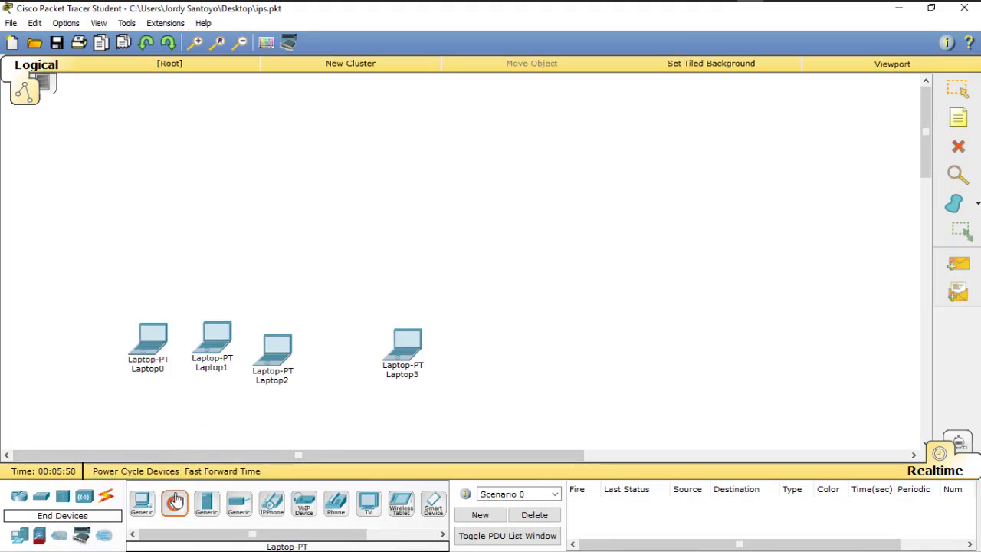
click(476, 337)
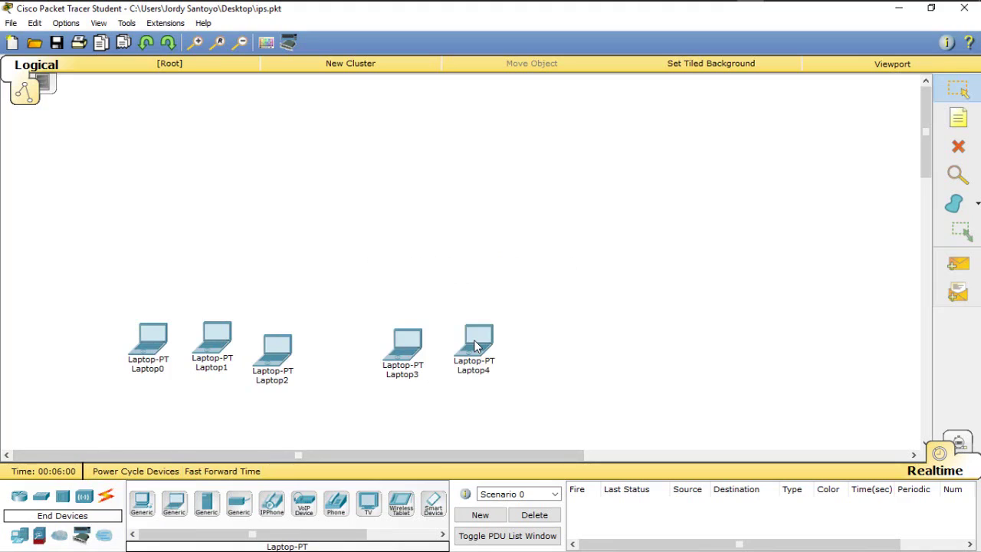
click(175, 503)
click(599, 345)
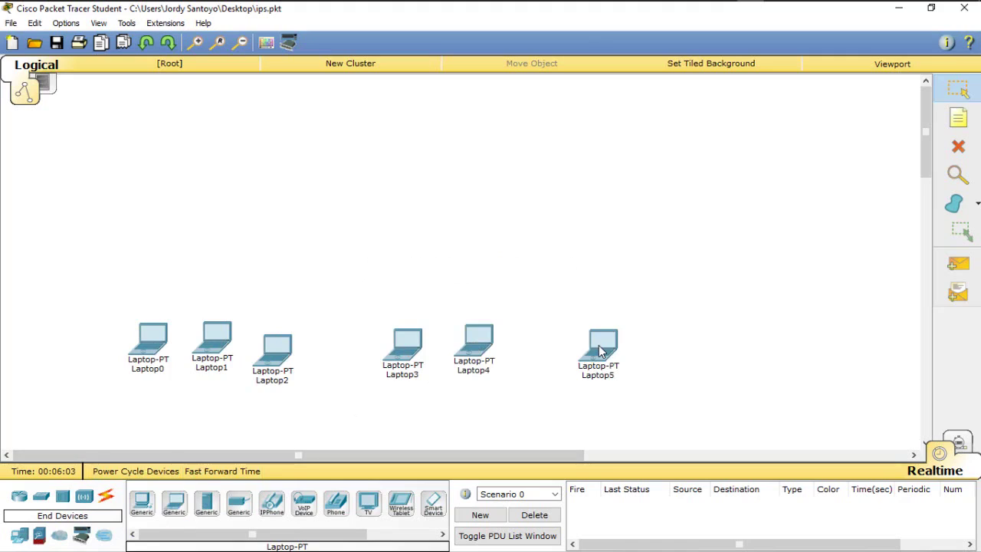
click(172, 508)
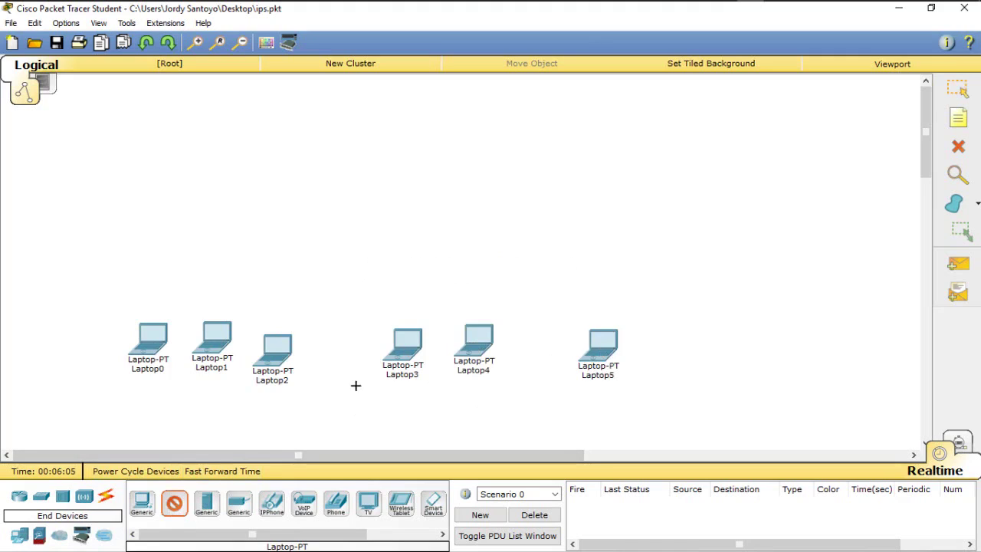
click(678, 338)
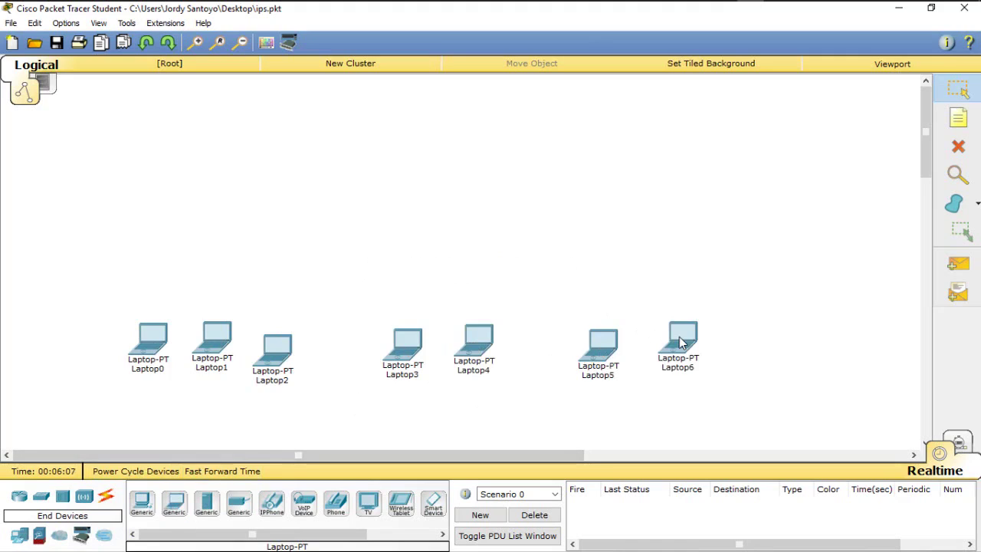
Step: Place three WRT300N wireless routers, one above each group of laptops
click(85, 498)
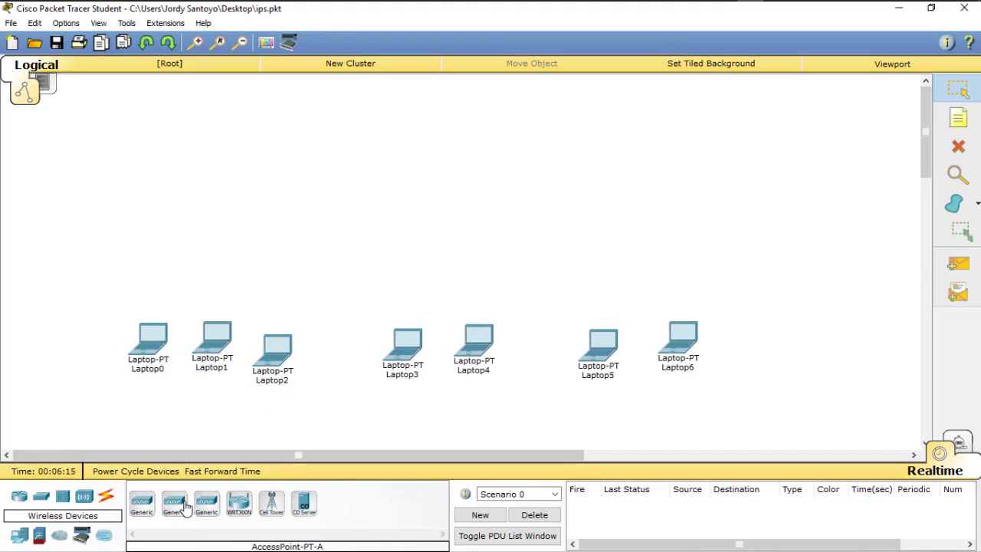
click(236, 504)
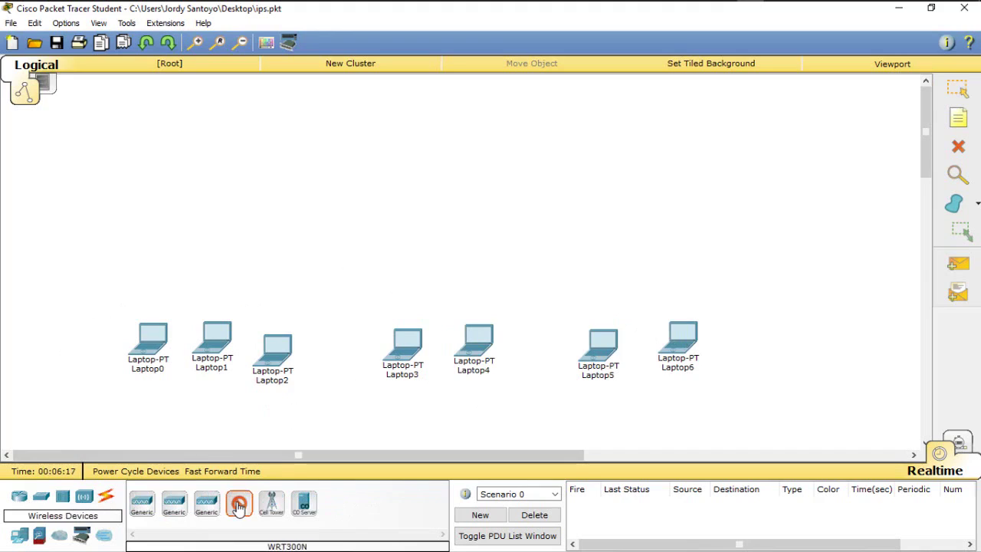
click(226, 227)
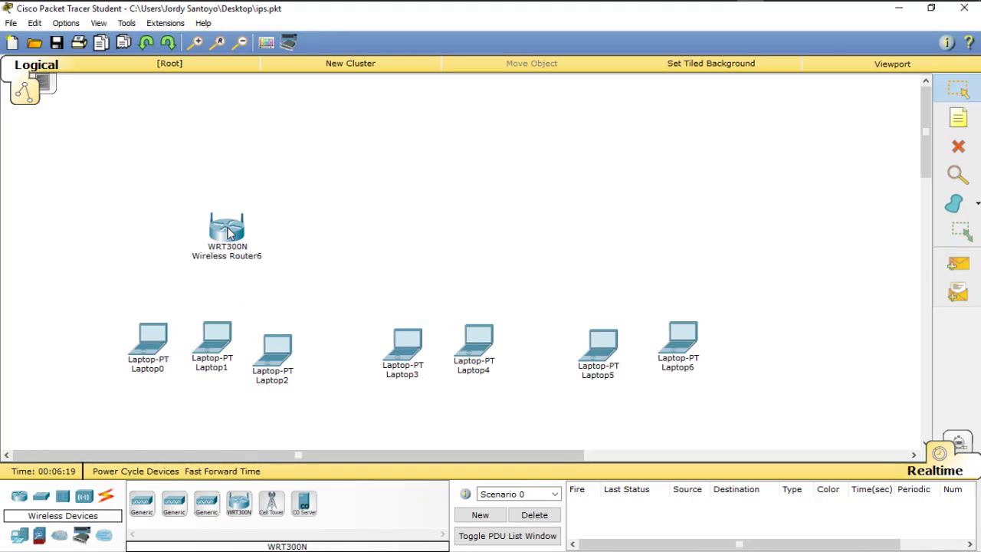
click(239, 504)
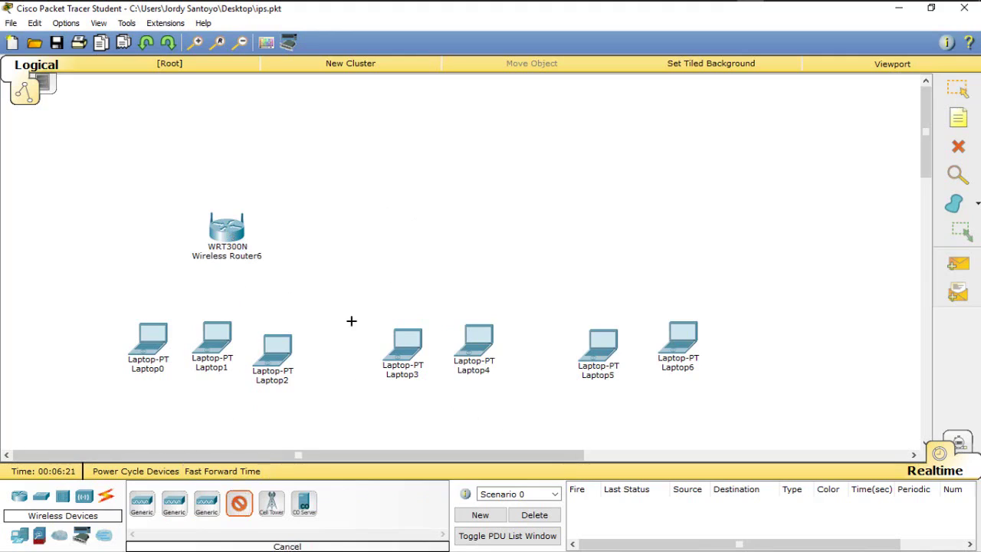
click(440, 237)
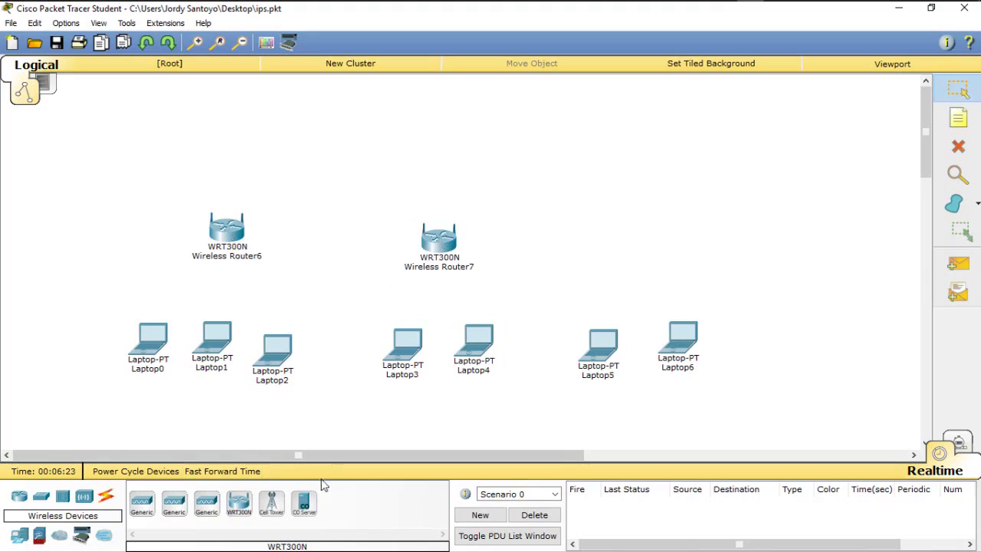
click(239, 503)
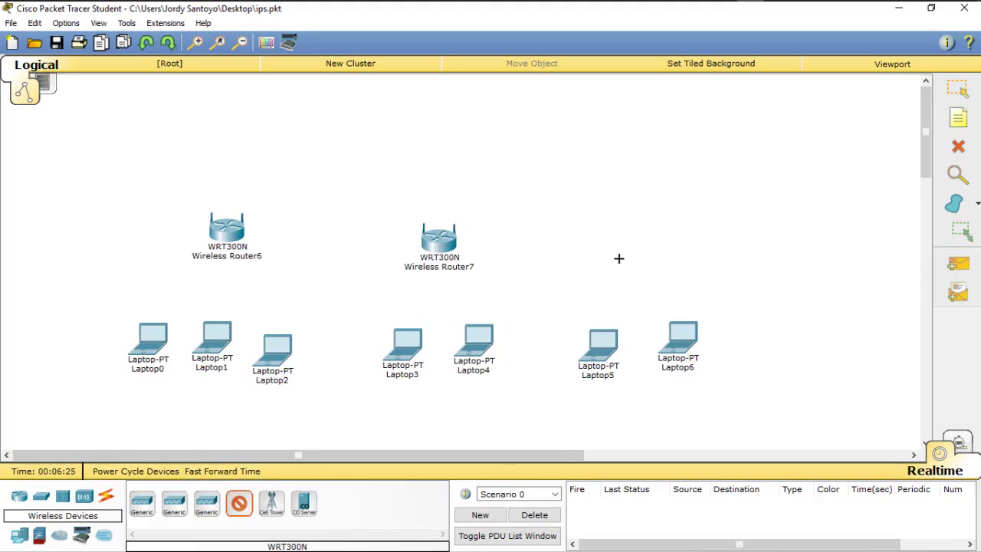
click(635, 240)
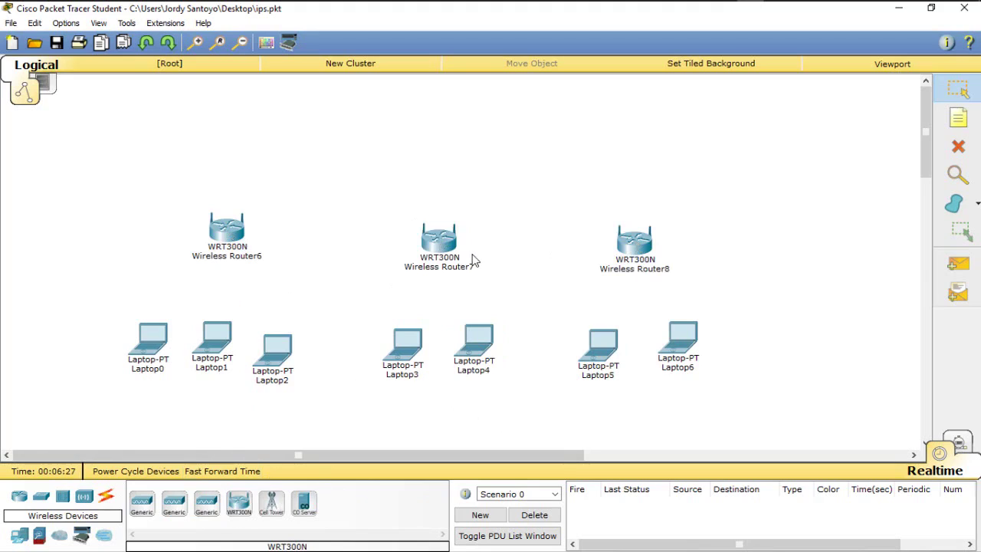
Step: Place a generic Router-PT above the middle wireless router
click(20, 496)
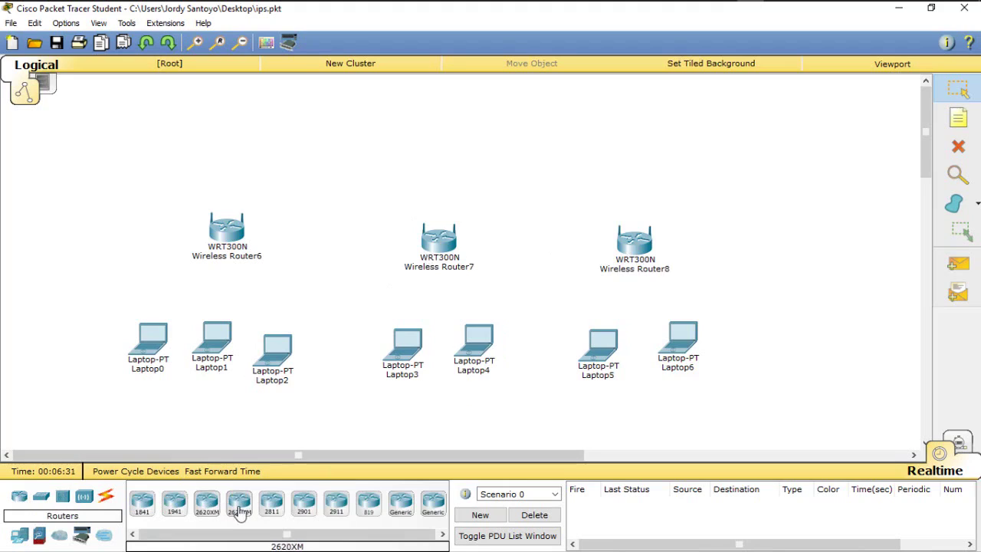
click(403, 506)
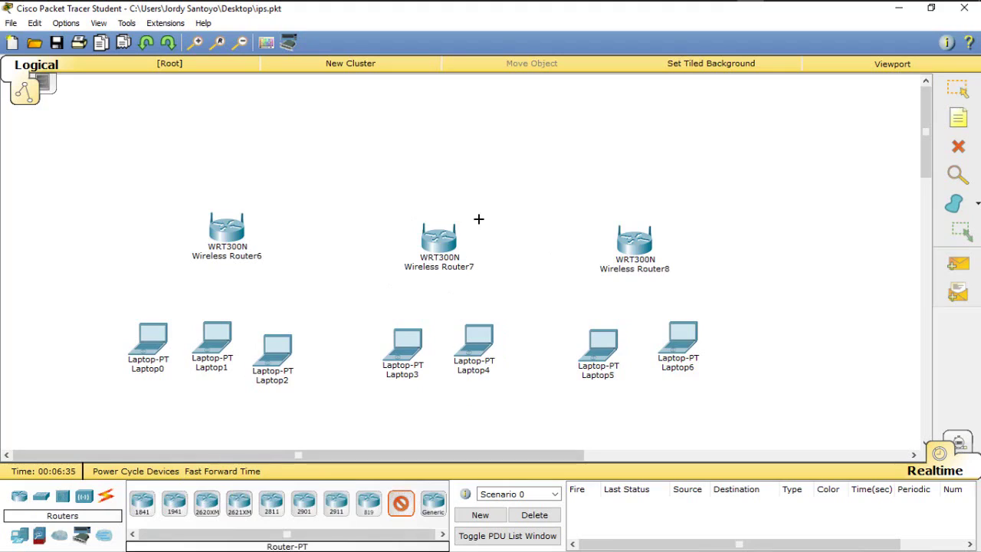
click(449, 123)
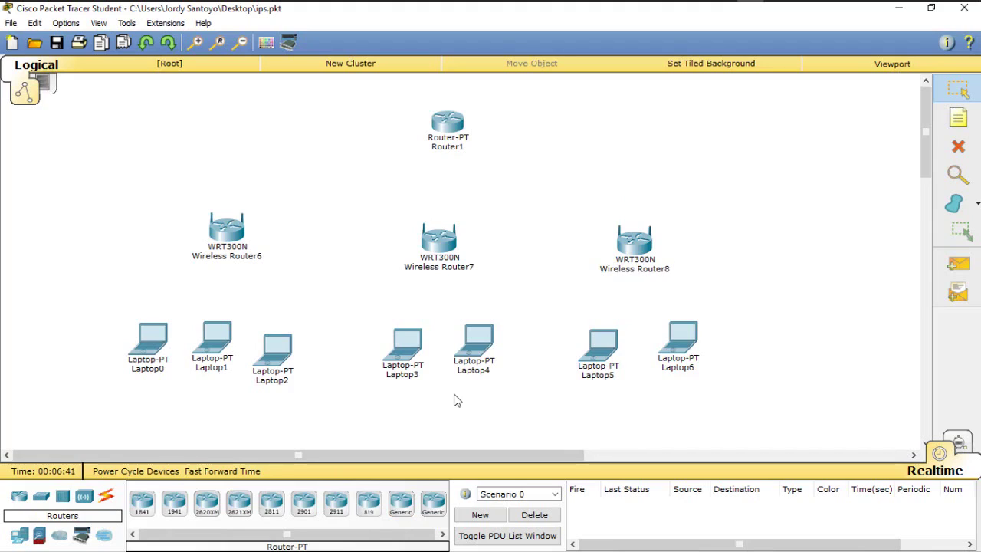
Step: Replace Laptop0's Ethernet module with the WPC300N wireless module while it is powered off, and power it back on
click(153, 344)
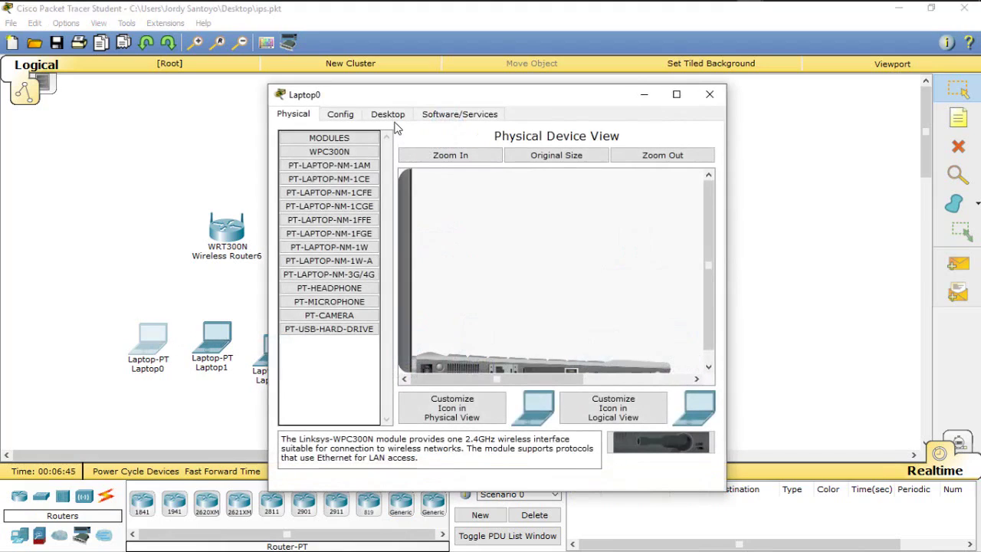
click(389, 116)
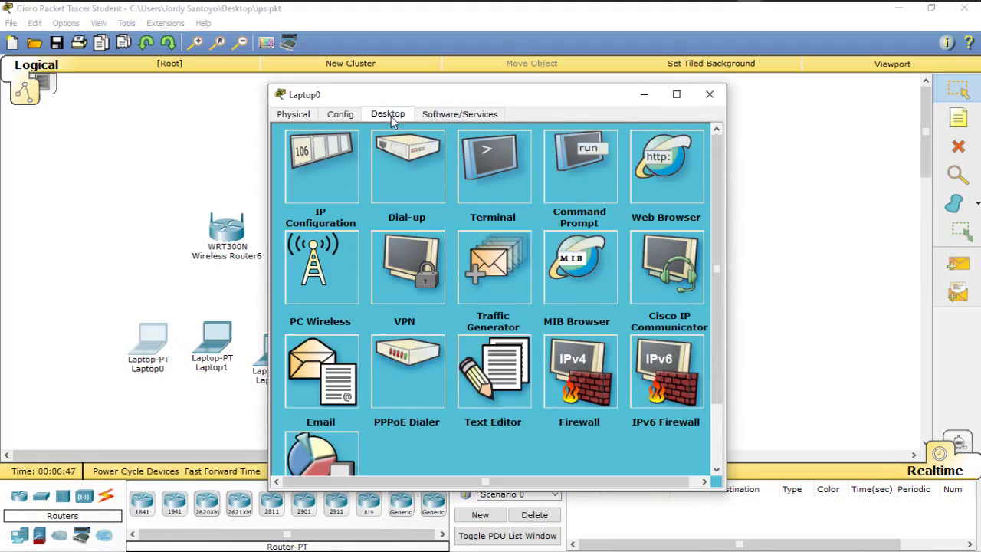
click(304, 119)
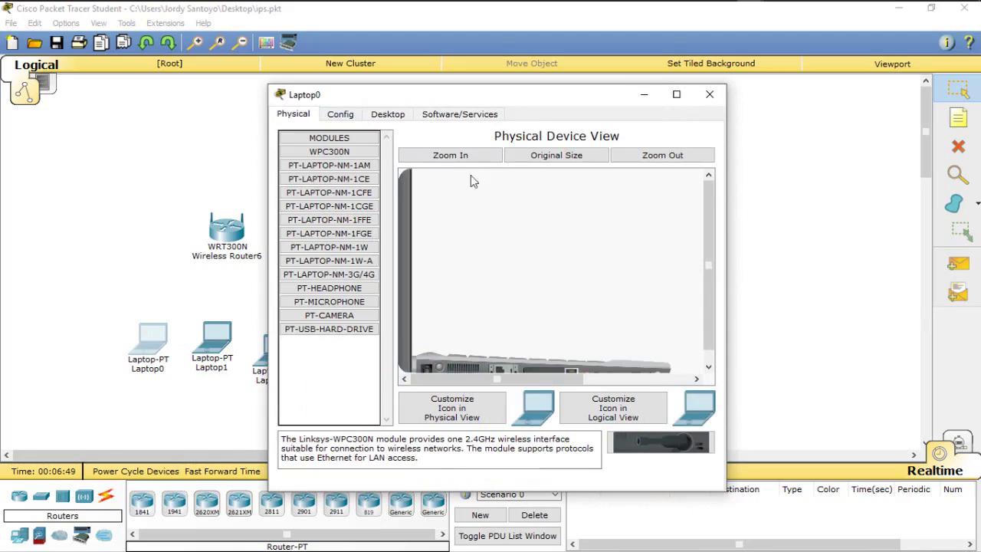
scroll(707, 208, down, 1)
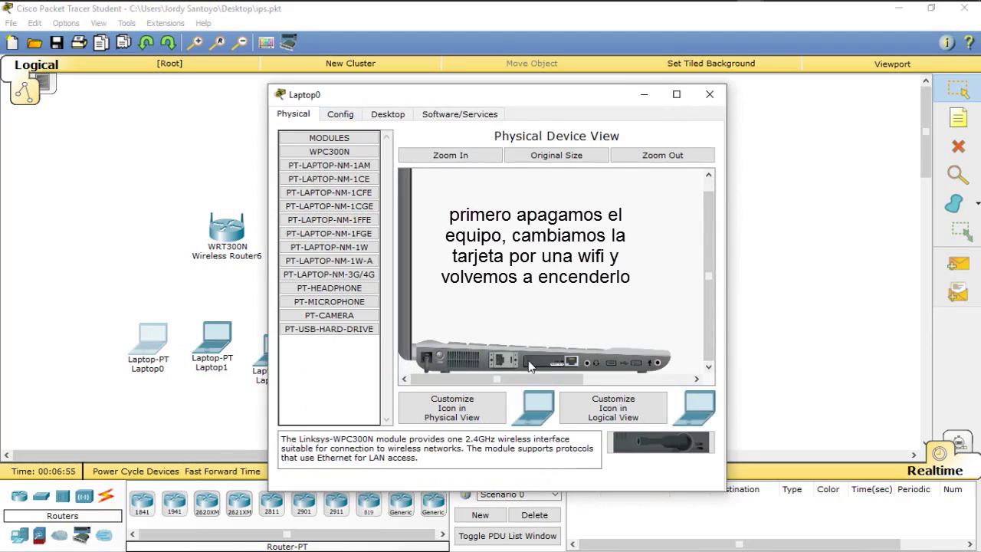
mouse_move(547, 366)
mouse_down()
mouse_move(647, 444)
mouse_move(553, 357)
mouse_move(557, 364)
mouse_up()
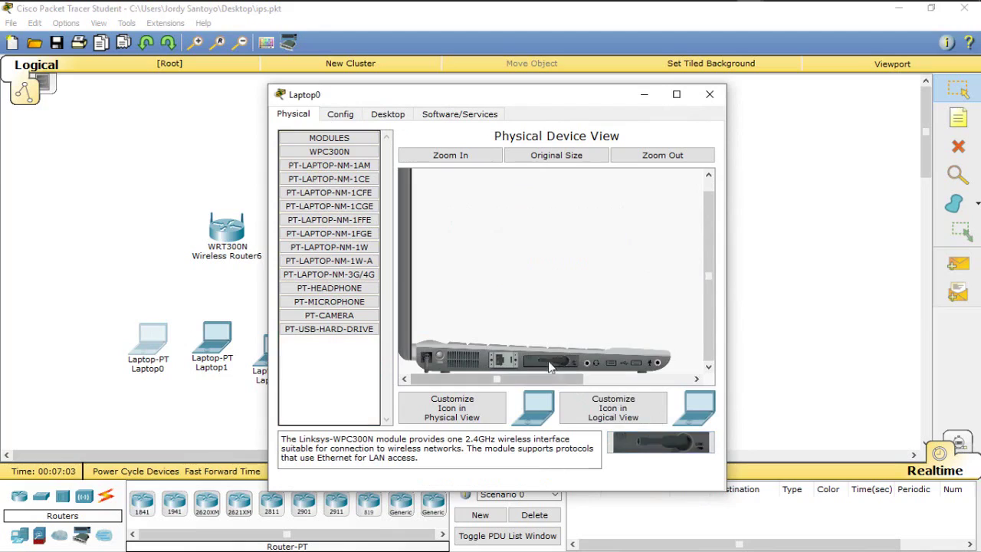
click(440, 350)
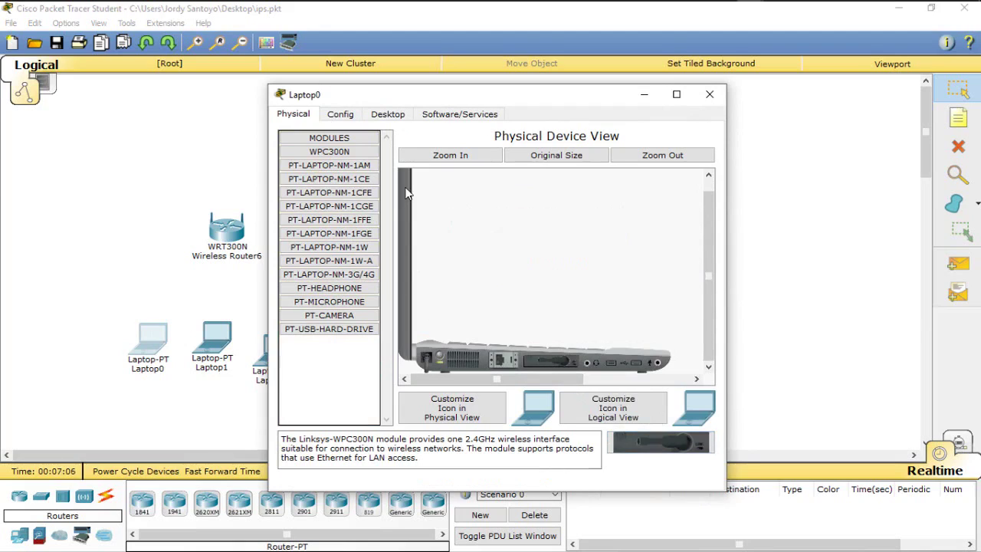
Step: Switch Laptop0's IPv4 configuration to static with IP address 198.168.1.2 and the default subnet mask 255.255.255.0
click(384, 113)
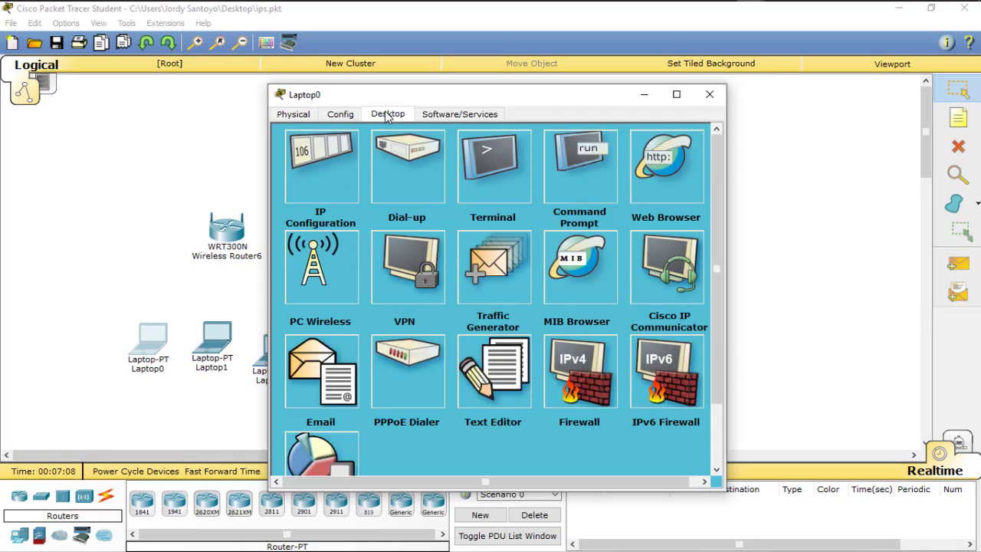
click(313, 172)
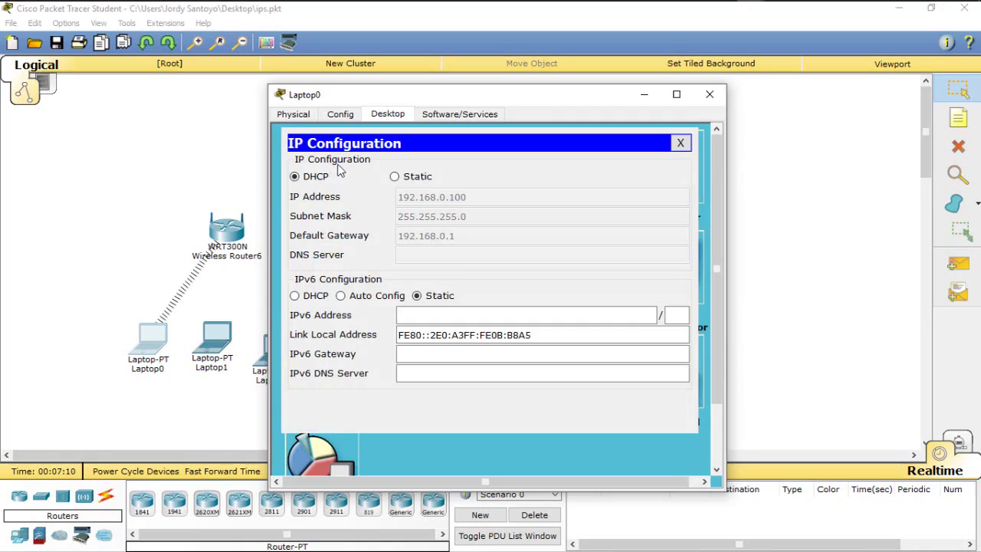
click(395, 178)
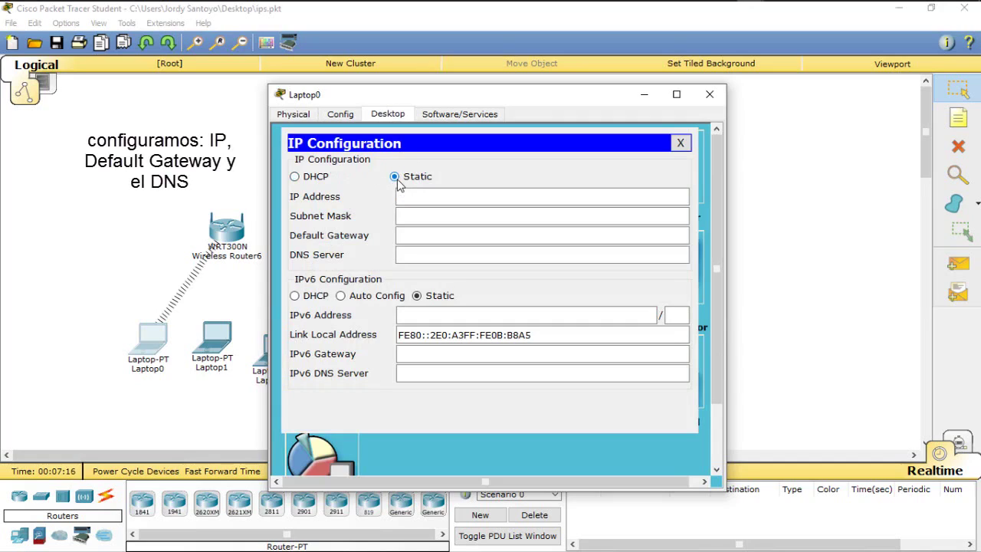
click(419, 199)
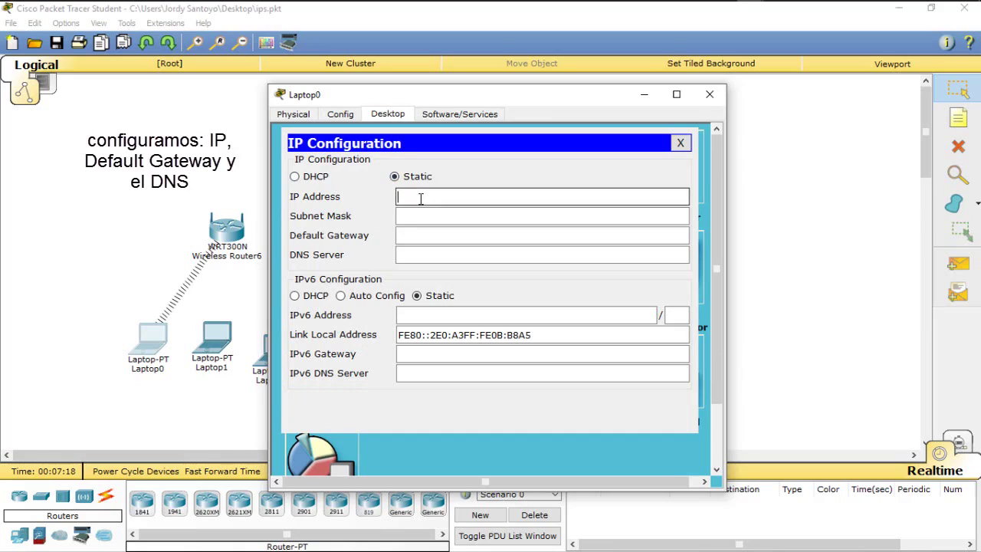
text(198.168.1.2)
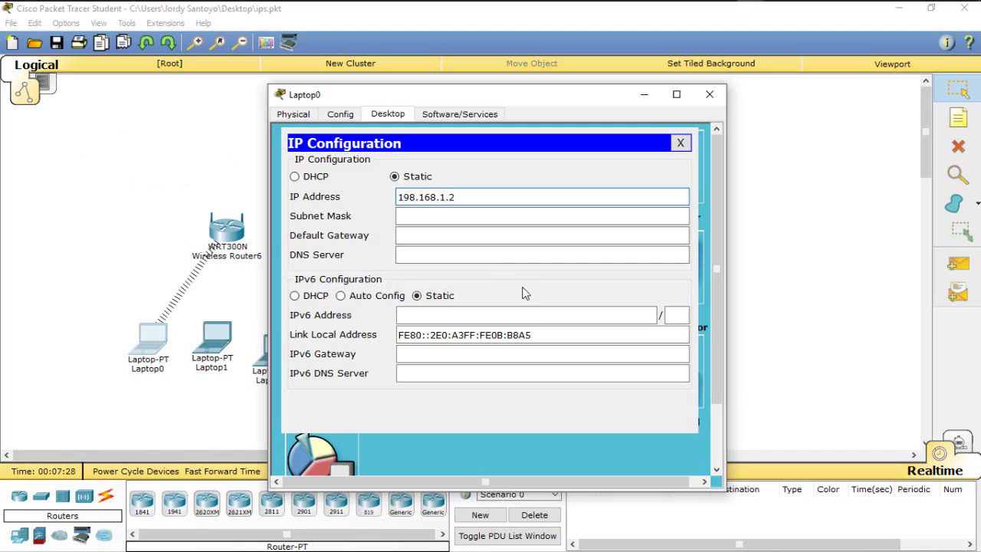
key(Tab)
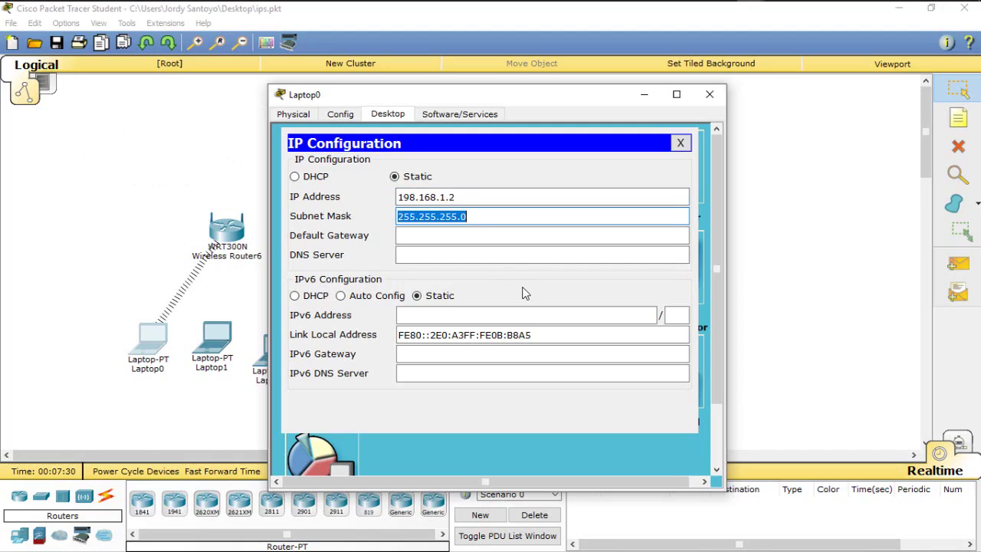
key(Tab)
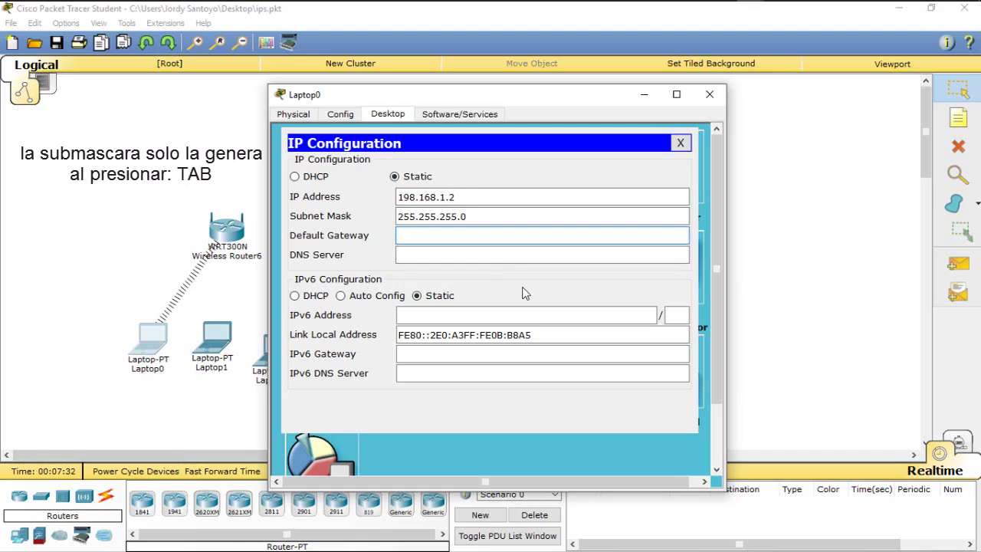
Step: Set Laptop0's default gateway to 198.168.1.1 and copy the same address into its DNS server
text(198)
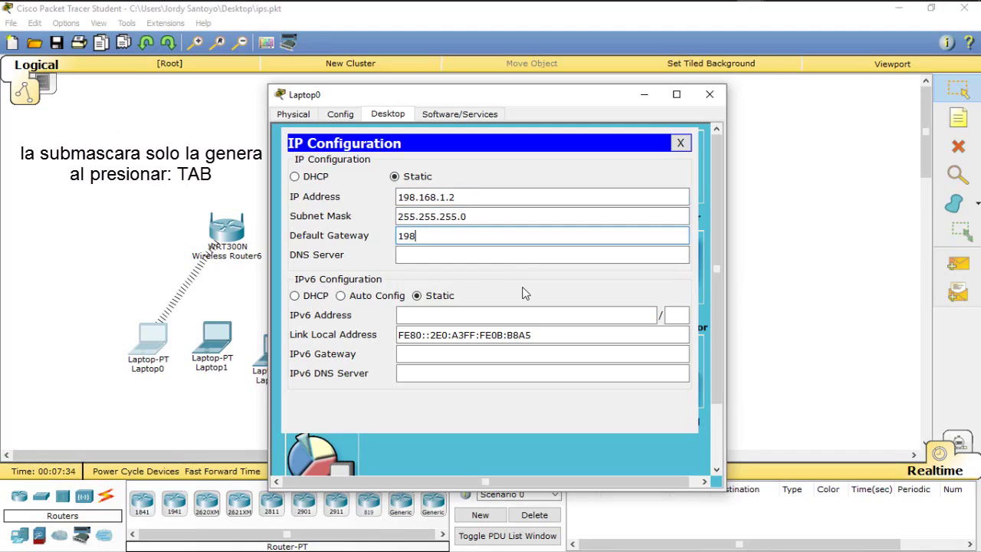
text(.168)
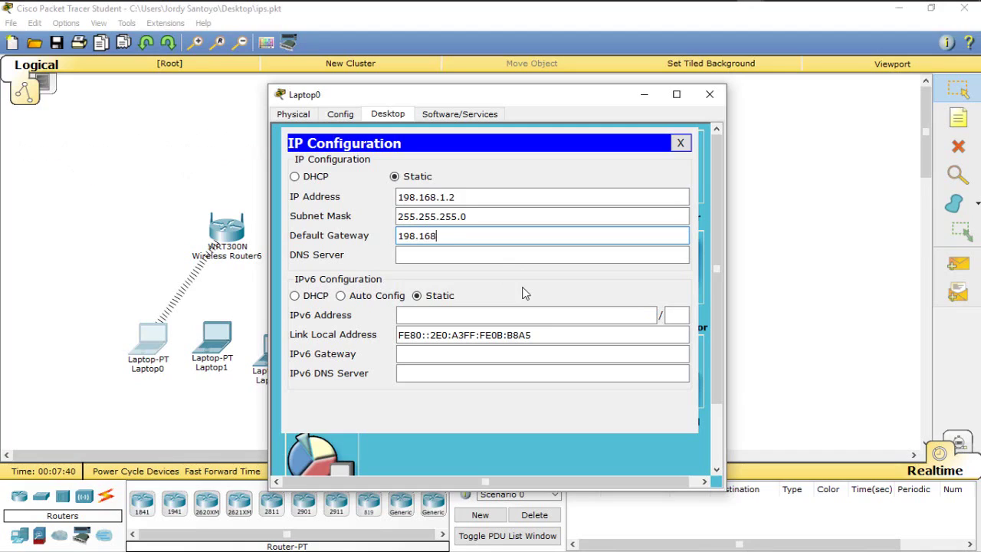
text(.1.1)
key(Tab)
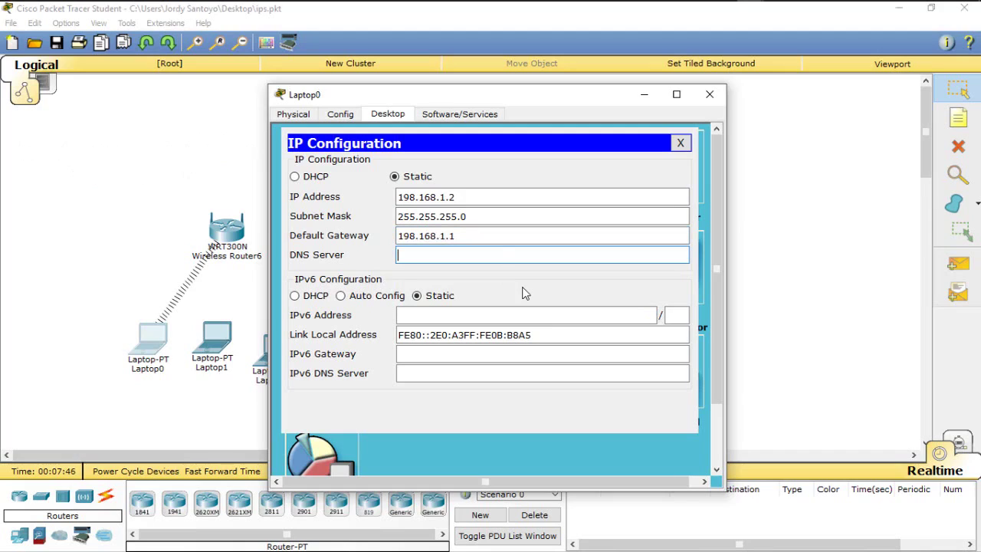
double_click(467, 236)
triple_click(466, 236)
key(ctrl+c)
key(Tab)
key(ctrl+v)
click(679, 143)
click(710, 96)
Step: Replace Laptop1's Ethernet module with the WPC300N wireless module while it is powered off, and power it back on
click(216, 337)
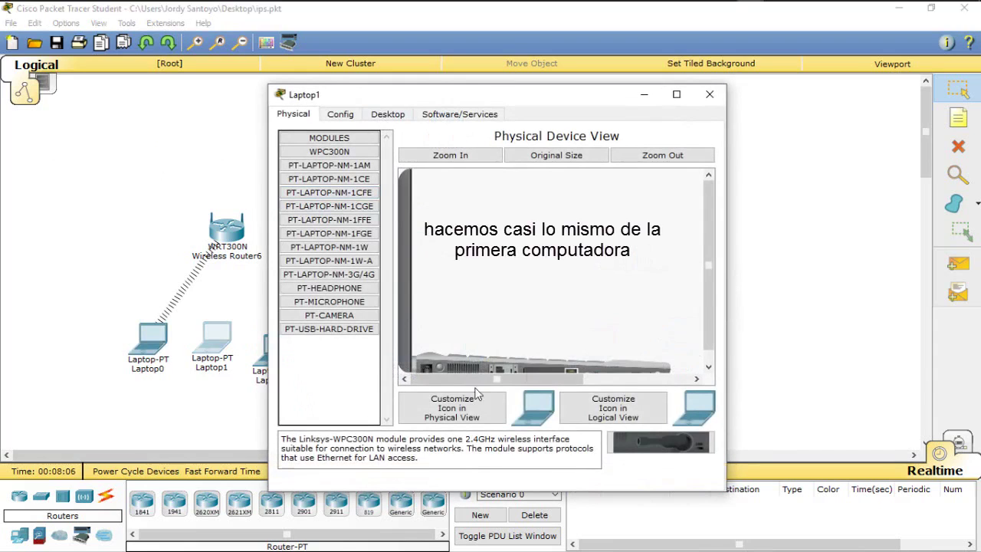
scroll(710, 261, down, 1)
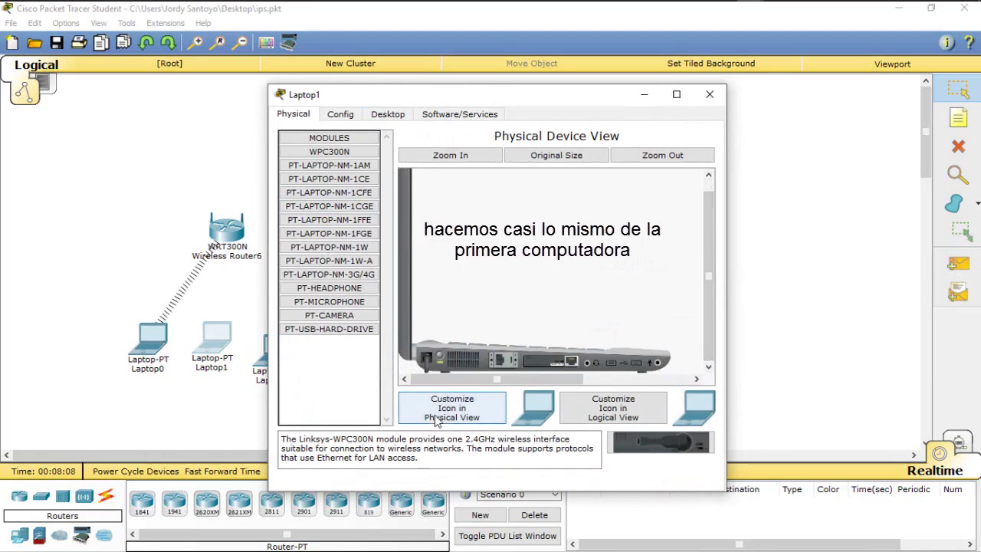
mouse_move(527, 360)
mouse_down()
mouse_move(570, 380)
mouse_move(646, 446)
mouse_move(545, 365)
mouse_up()
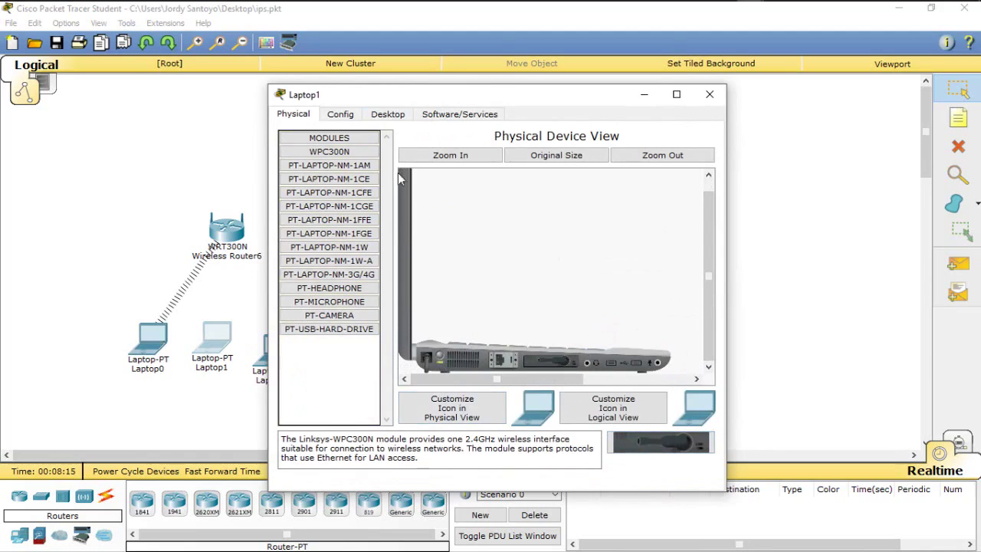
Step: Switch Laptop1's IPv4 configuration from DHCP to static
click(388, 115)
click(342, 168)
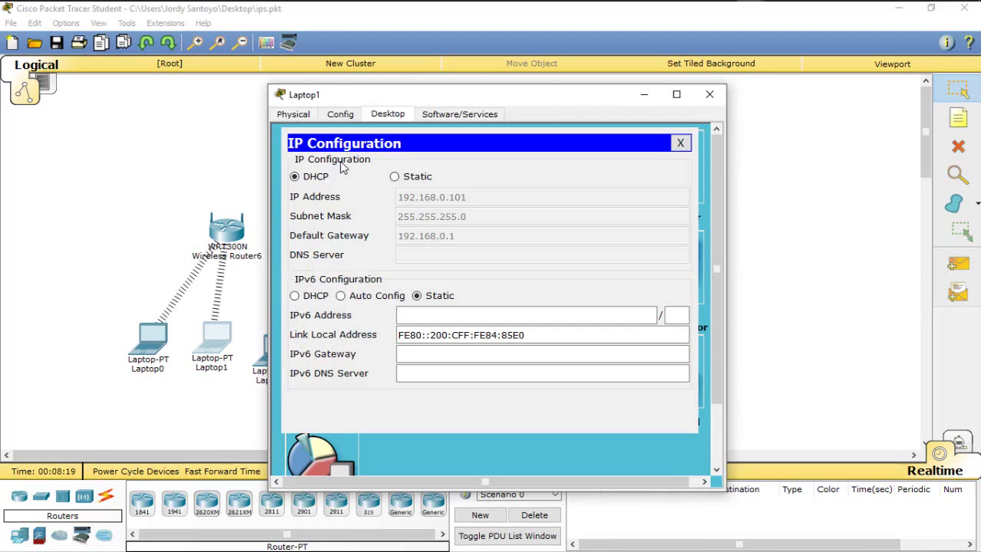
click(394, 177)
click(421, 199)
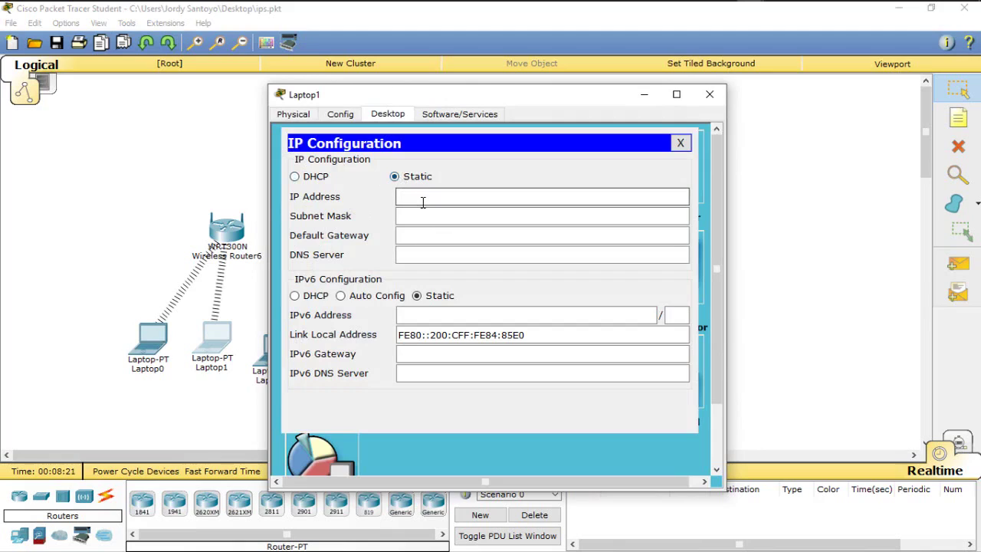
text(198.168.1.1)
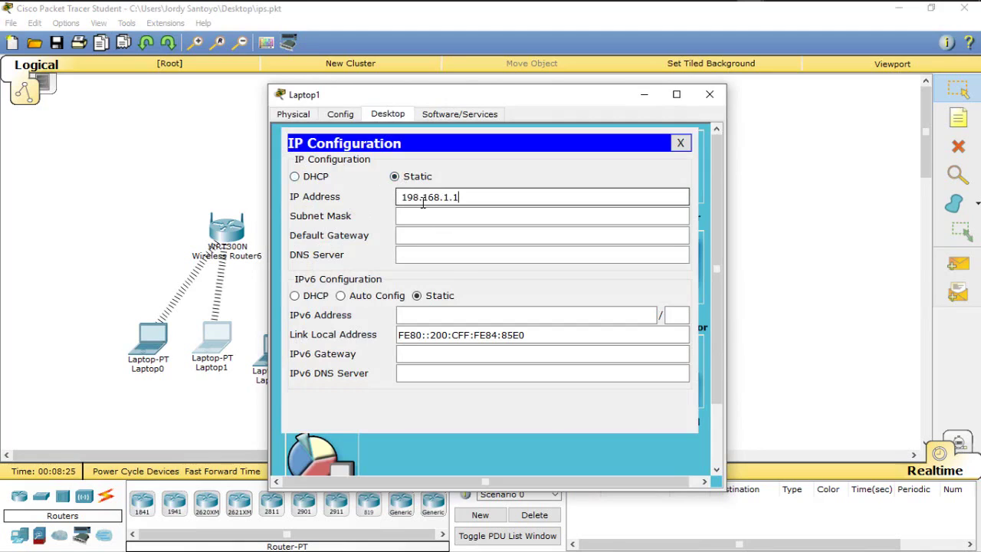
key(BackSpace)
text(3)
key(Return)
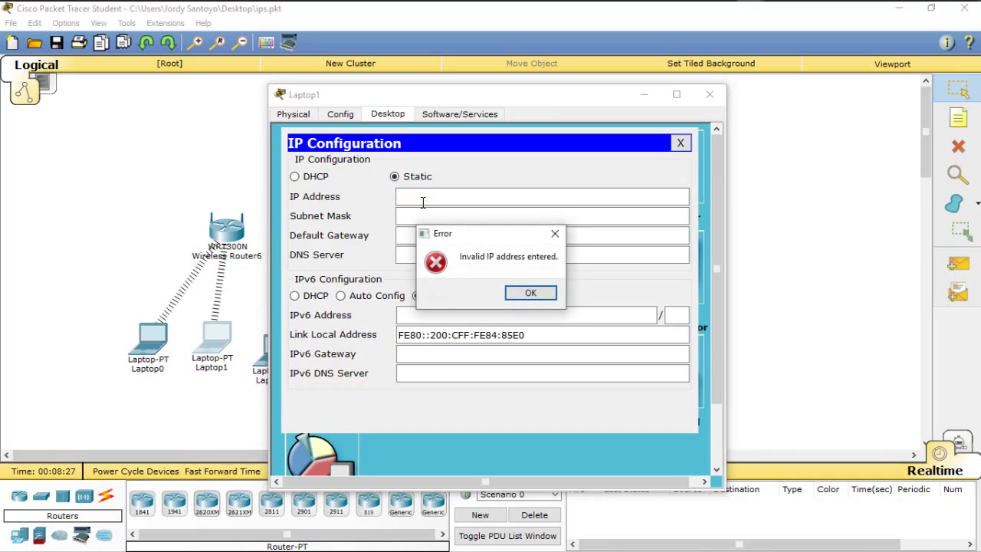
key(Return)
Step: Set Laptop1's IP address to 198.168.1.3 with the default subnet mask 255.255.255.0
text(198.168.1.1)
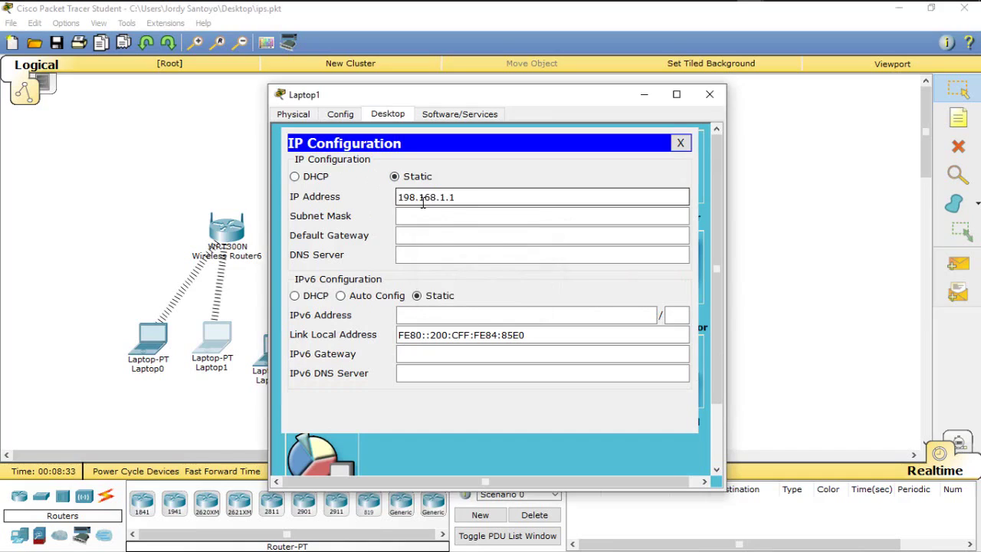
key(Tab)
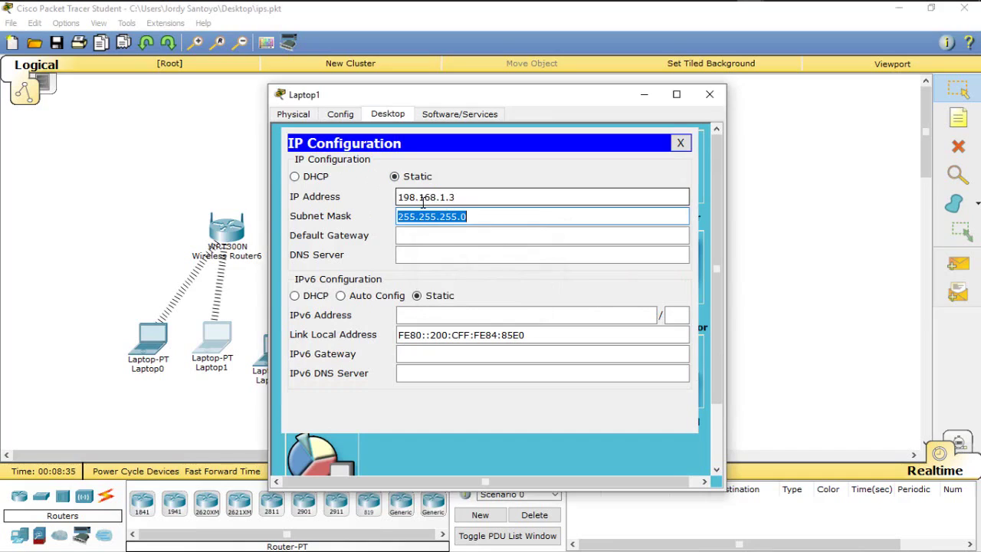
key(Tab)
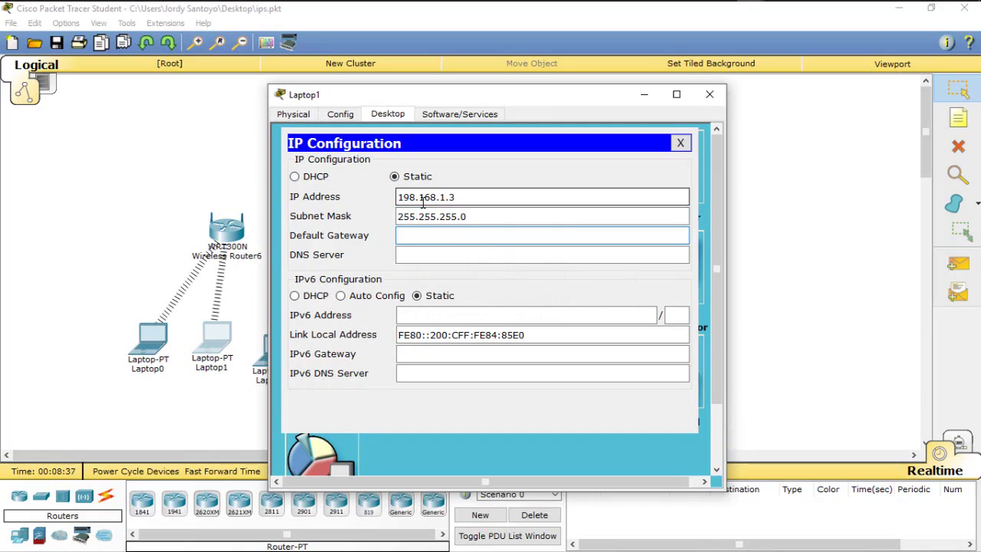
Step: Set Laptop1's default gateway and DNS server both to 198.168.1.1 and close its configuration
text(198.168.1.1)
key(Tab)
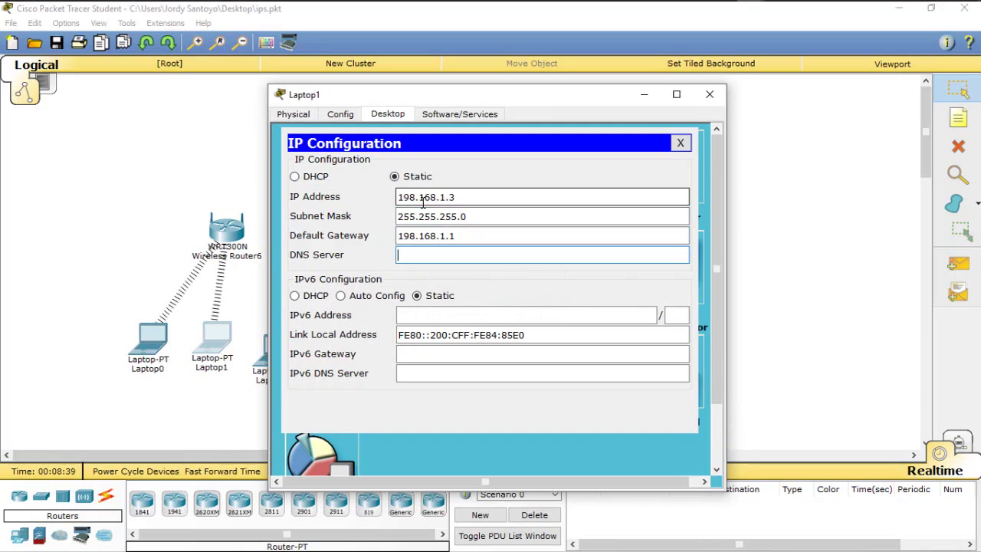
text(198.168.1.1)
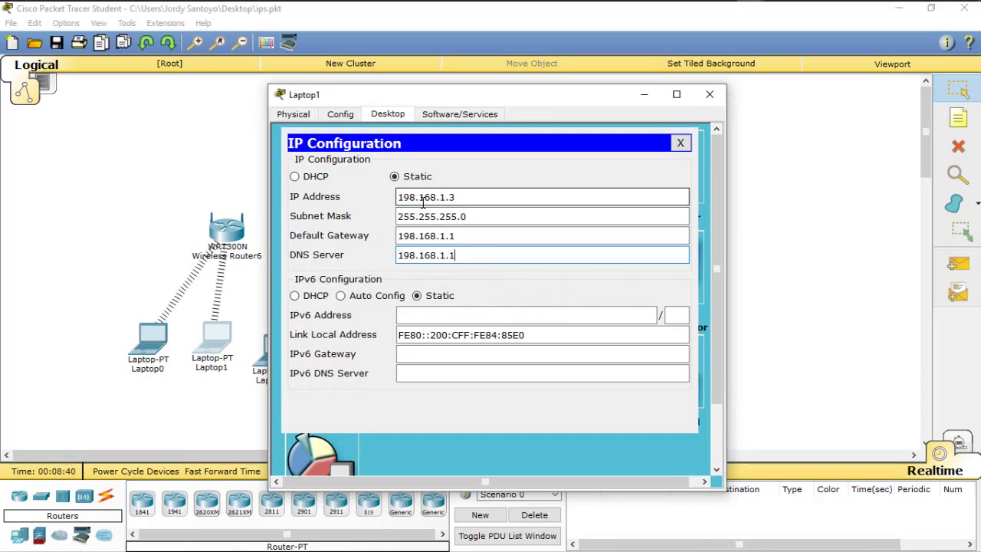
click(680, 143)
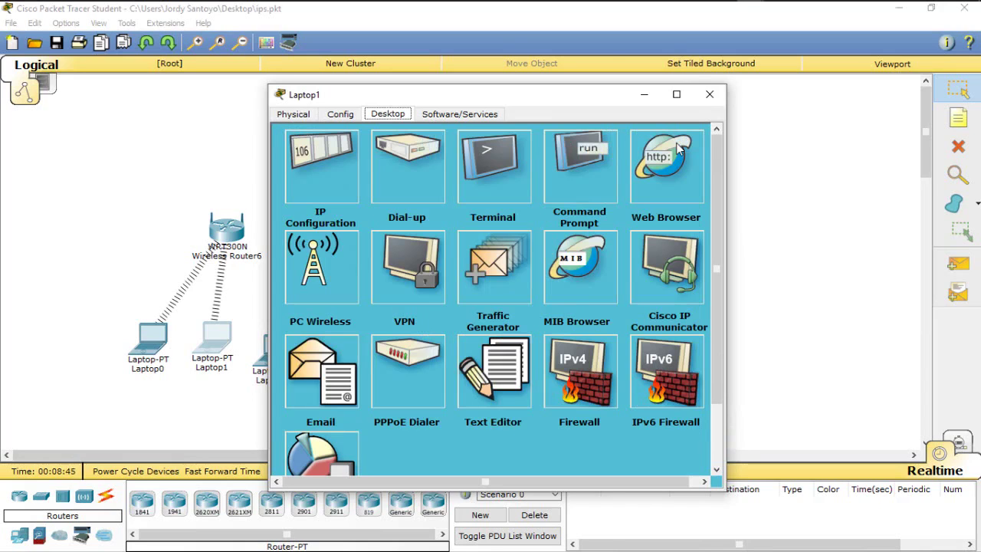
click(708, 94)
Step: Swap Laptop2's Ethernet module for the WPC300N wireless module while it is powered off, and power it back on
click(288, 350)
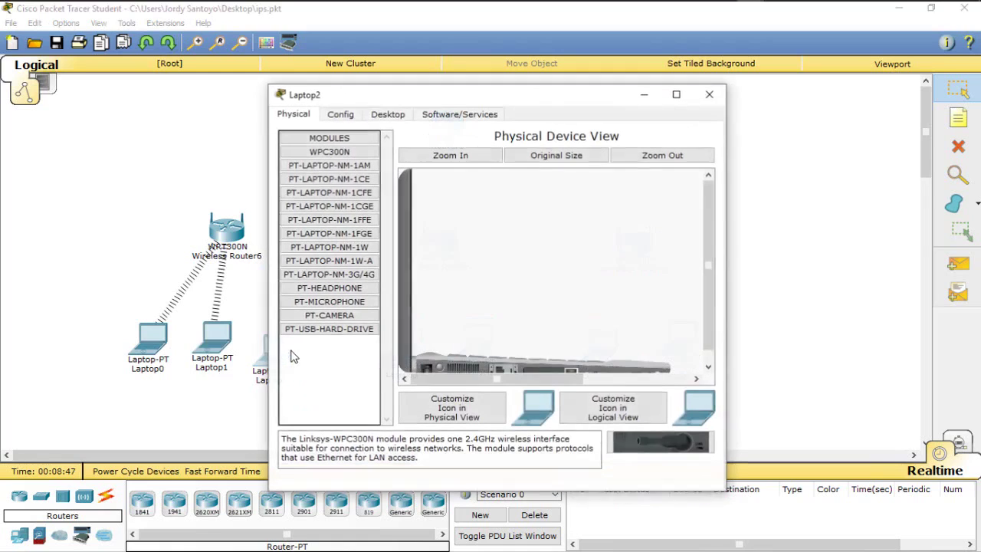
drag(704, 229, 706, 239)
drag(439, 362, 545, 360)
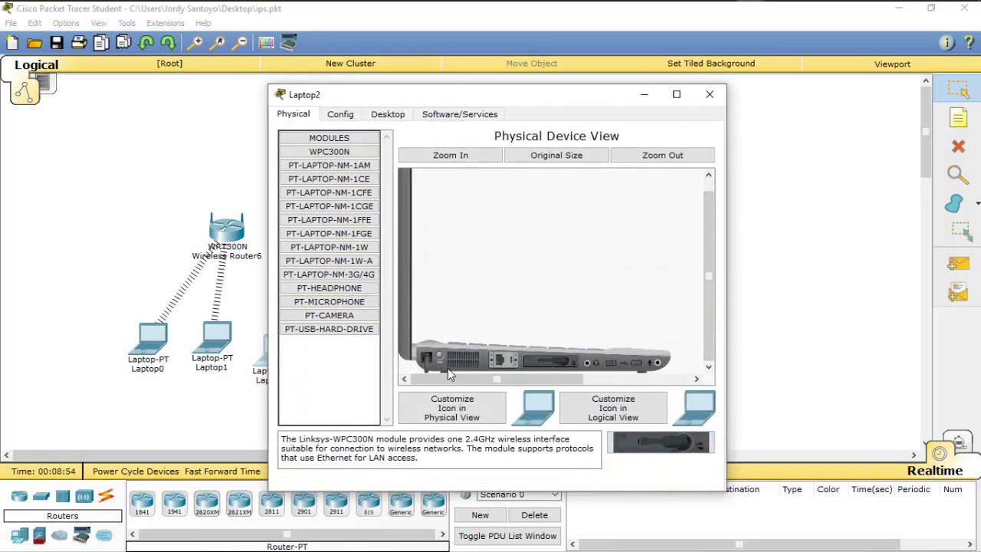
Step: Switch Laptop2's IPv4 configuration to static with IP address 198.168.1.4 and the default subnet mask 255.255.255.0
click(387, 114)
click(324, 170)
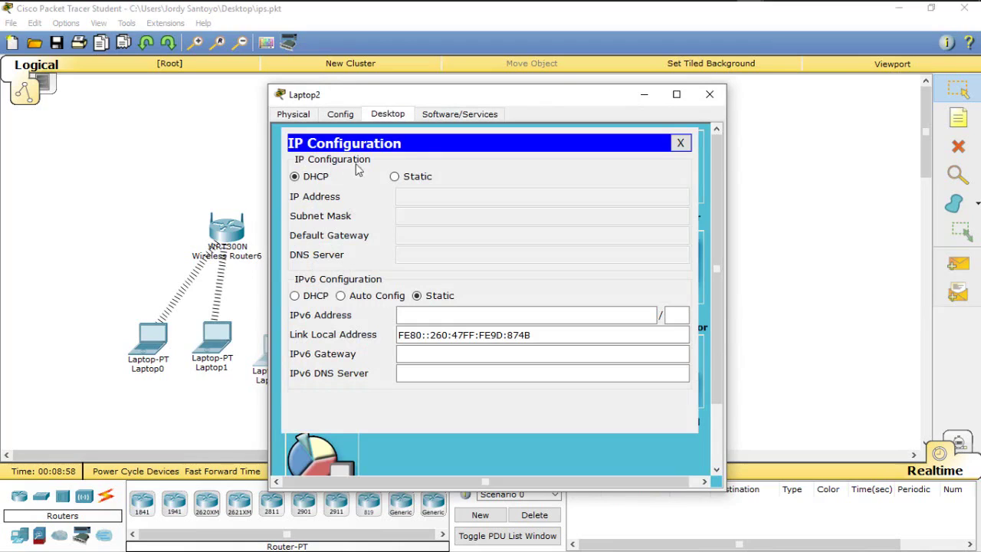
click(395, 178)
click(418, 197)
text(198.168.1.1)
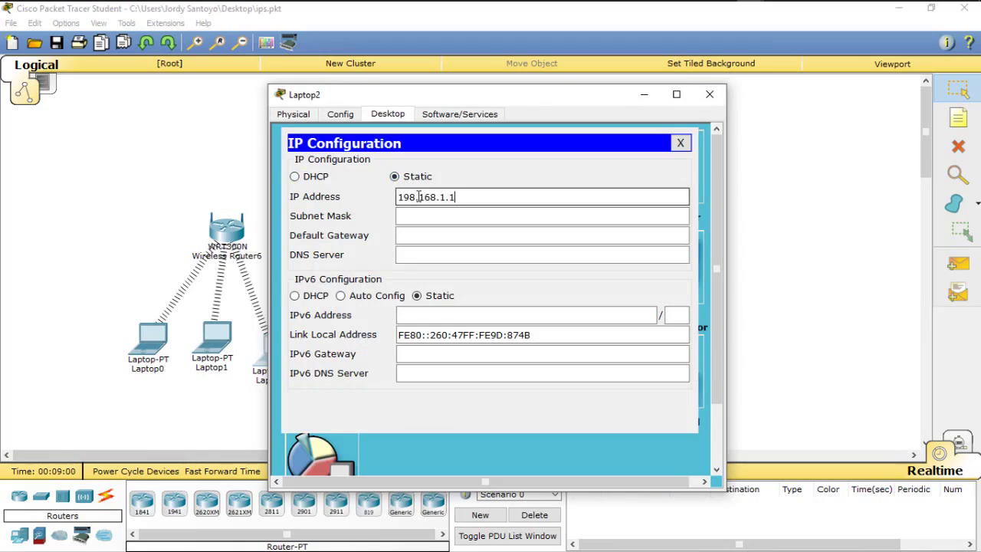
key(Tab)
key(Tab)
Step: Set Laptop2's default gateway and DNS server both to 198.168.1.1 and close its configuration
text(198.168.1.1)
key(Tab)
text(198.168.1.1)
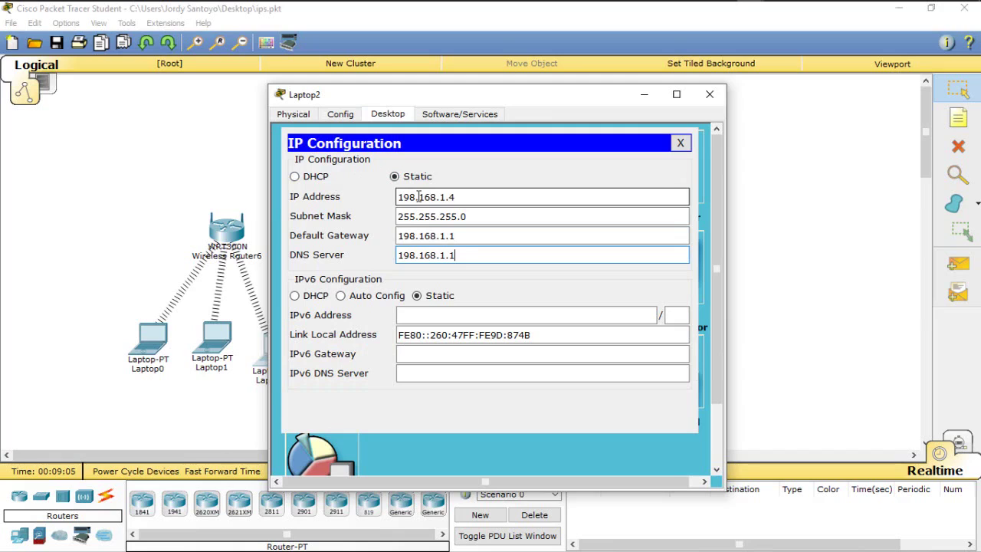
click(680, 142)
click(709, 95)
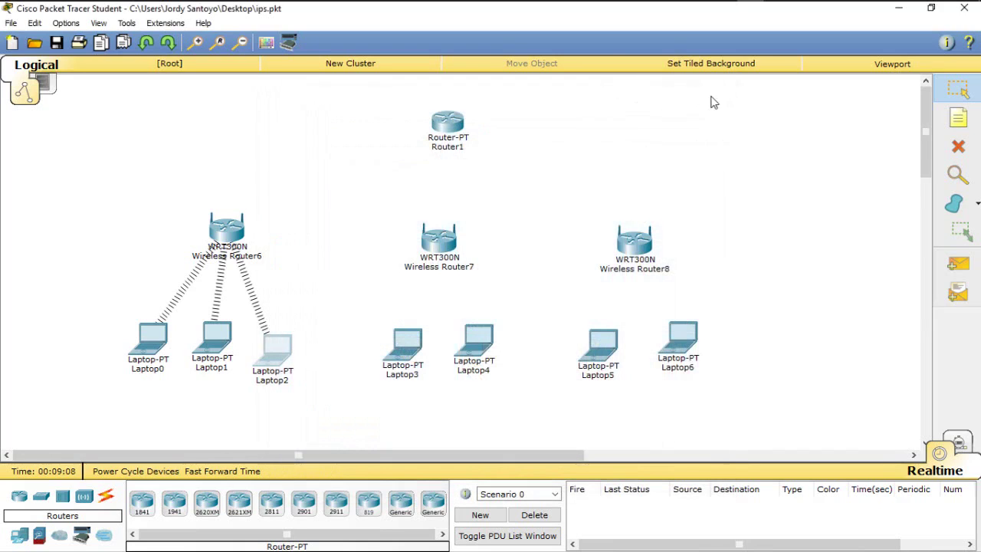
Step: Replace Laptop3's Ethernet module with the WPC300N wireless module while it is powered off, and power it back on
click(400, 337)
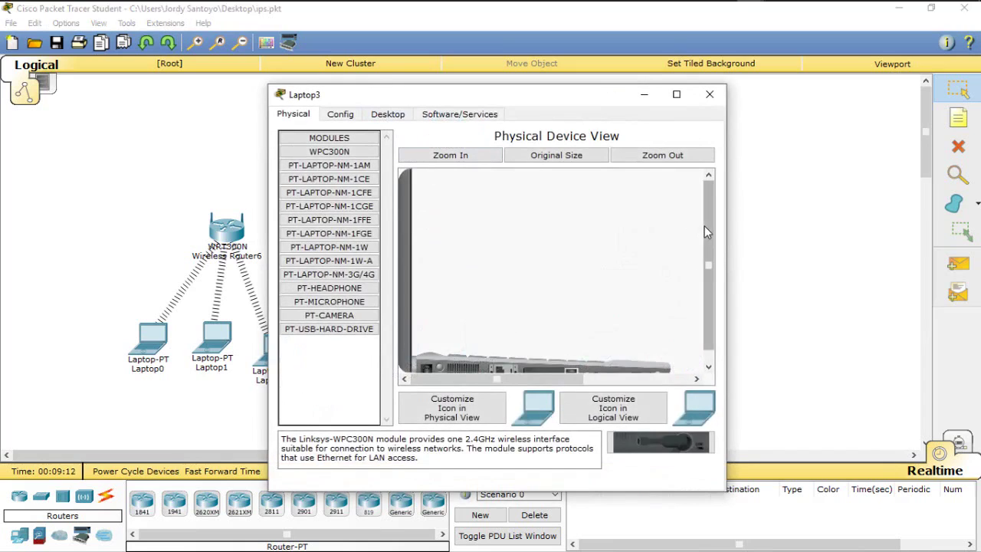
scroll(704, 225, down, 1)
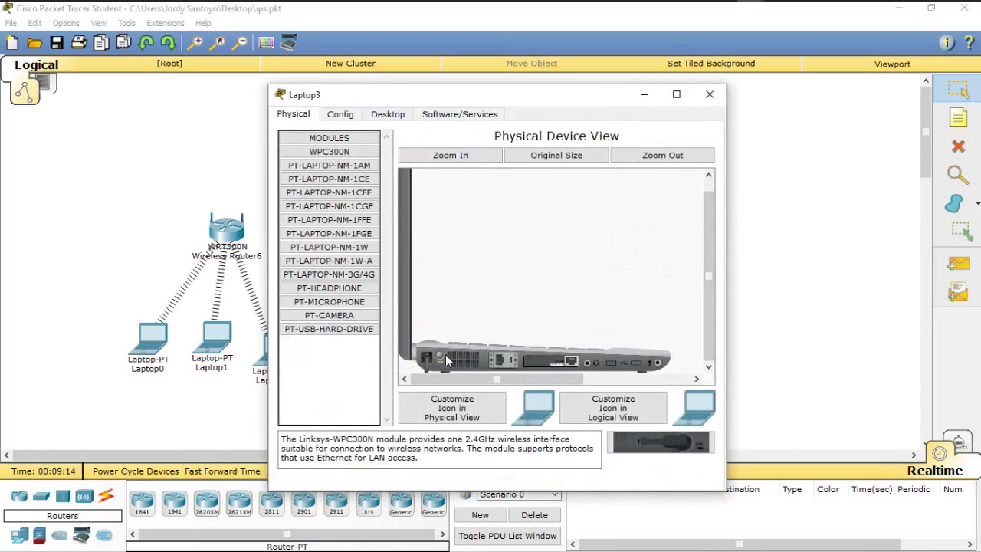
drag(553, 370, 697, 469)
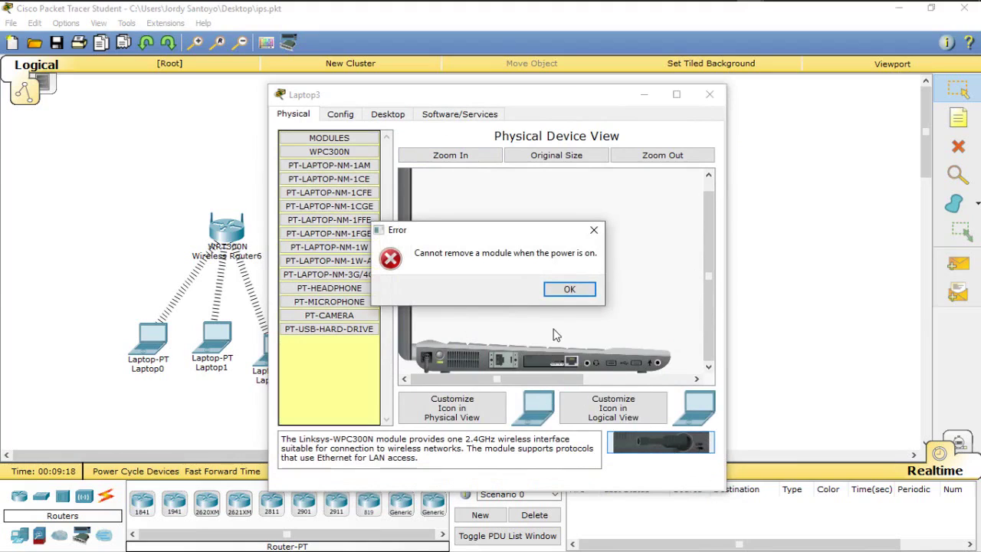
click(568, 290)
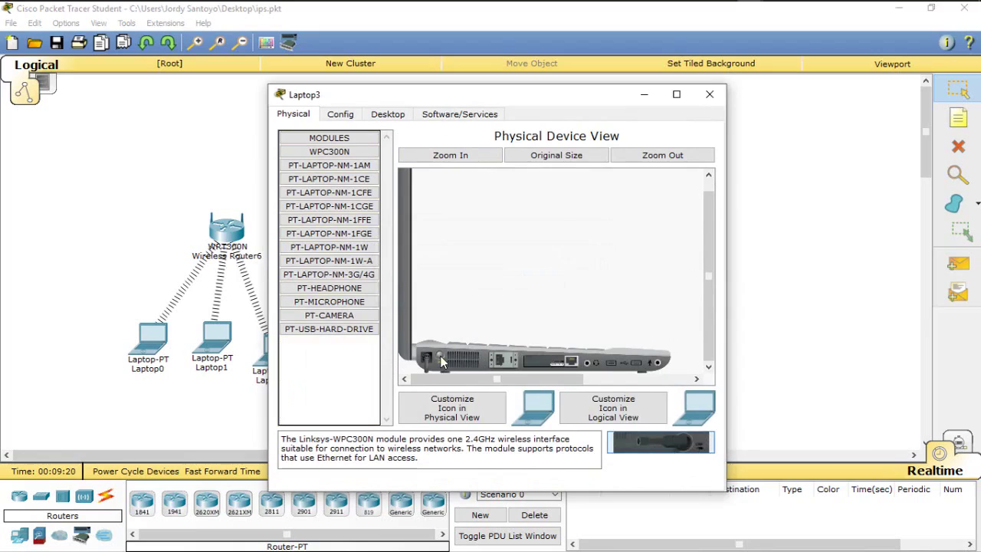
mouse_move(554, 366)
mouse_down()
mouse_move(675, 438)
mouse_move(542, 361)
mouse_up()
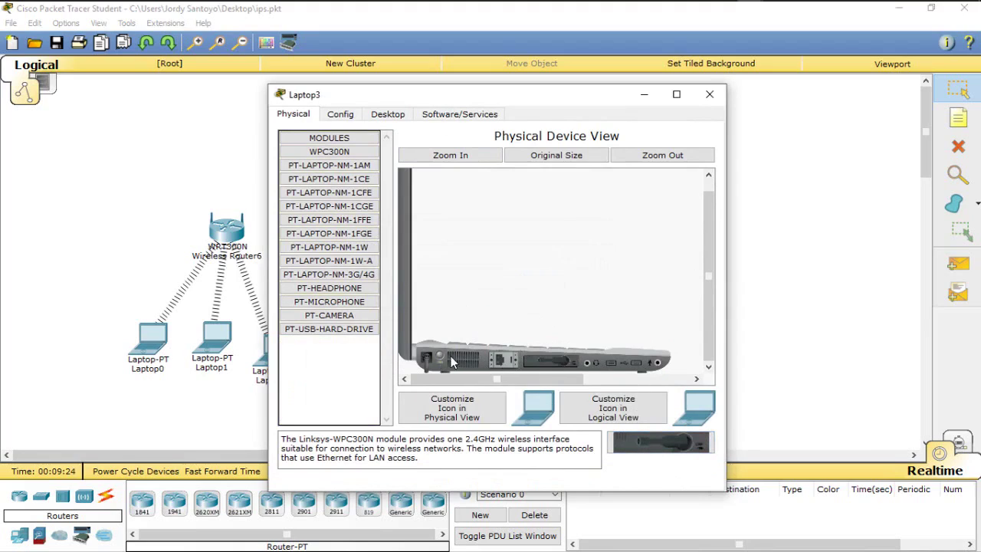
Step: Switch Laptop3's IPv4 configuration to static with IP address 198.168.2.2 and the default subnet mask 255.255.255.0
click(383, 114)
click(325, 166)
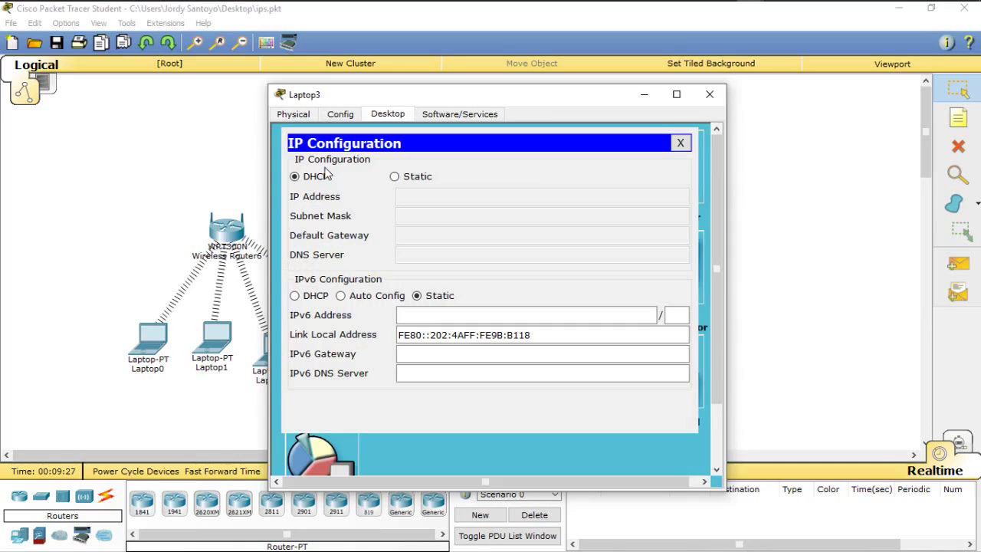
click(395, 176)
click(419, 196)
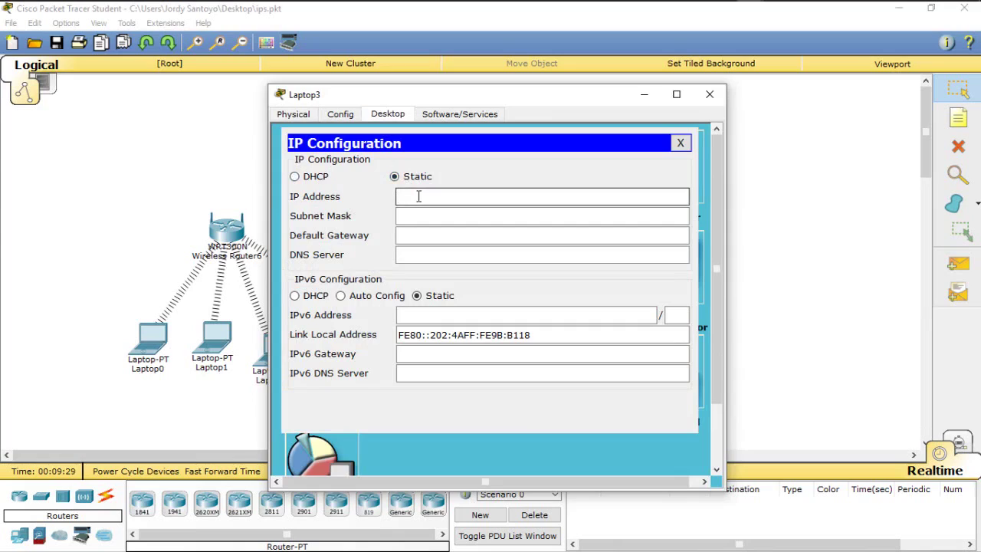
text(198.168.1.1)
key(BackSpace)
text(2)
triple_click(418, 197)
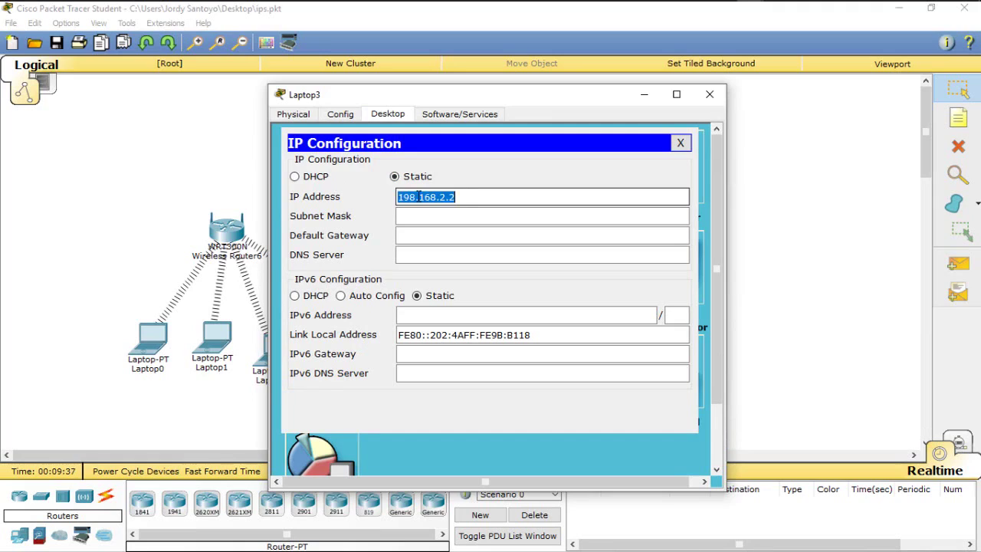
key(Tab)
key(Tab)
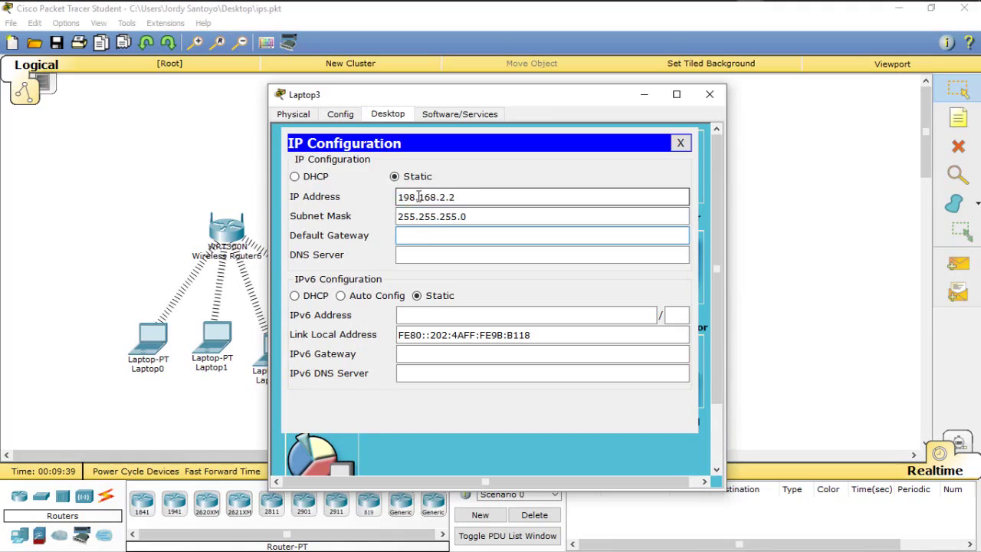
Step: Set Laptop3's default gateway and DNS server both to 198.168.2.1 and close the IP configuration
text(198.168.1.1)
key(Tab)
text(v)
text(198.168.1.1)
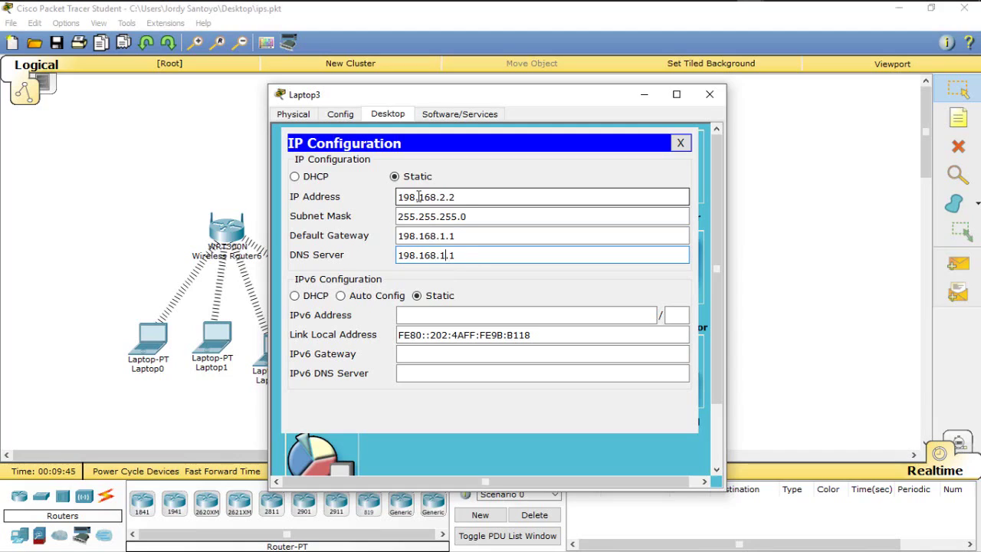
key(BackSpace)
text(2)
click(448, 234)
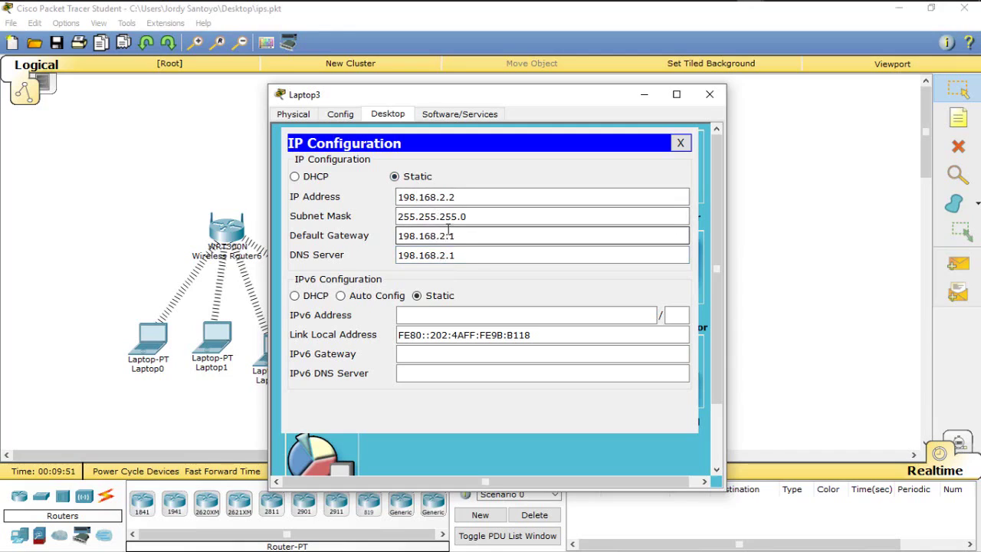
double_click(469, 197)
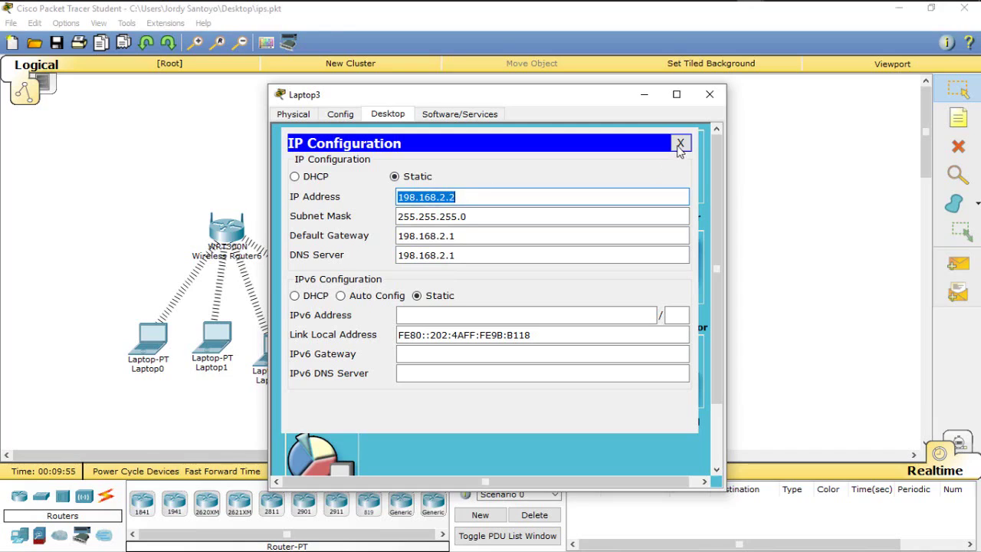
click(682, 143)
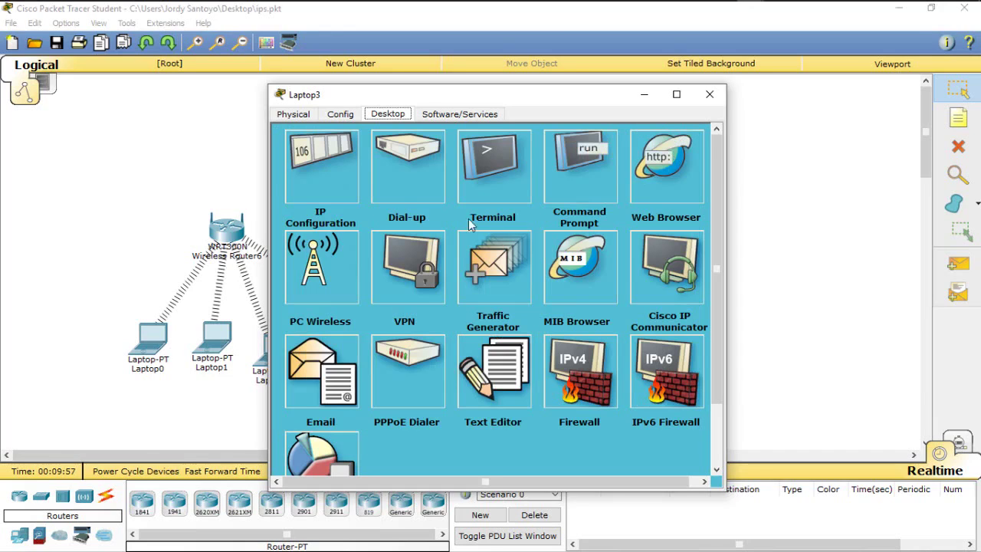
Step: Replace Laptop4's Ethernet module with the WPC300N wireless module while it is powered off, and power it back on
click(710, 95)
click(469, 343)
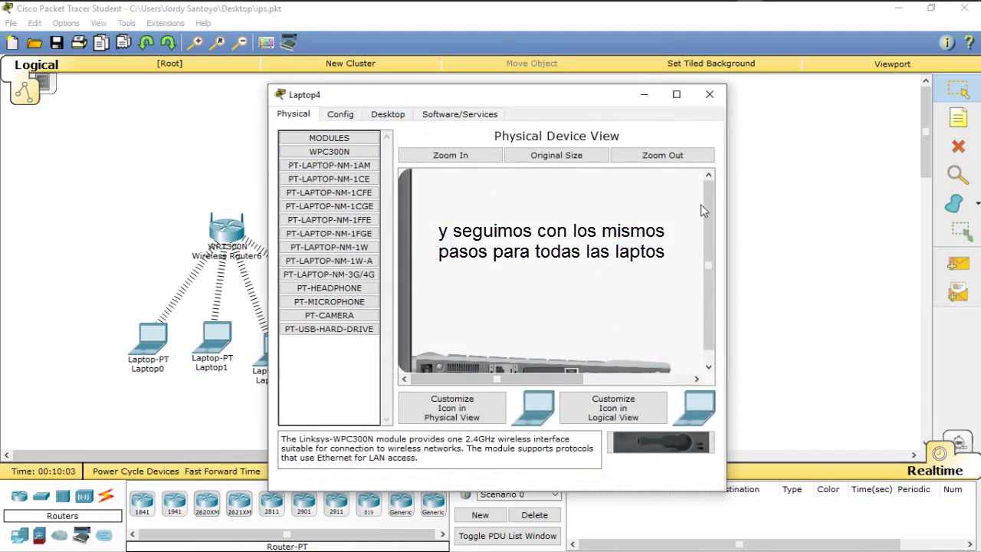
drag(702, 213, 704, 283)
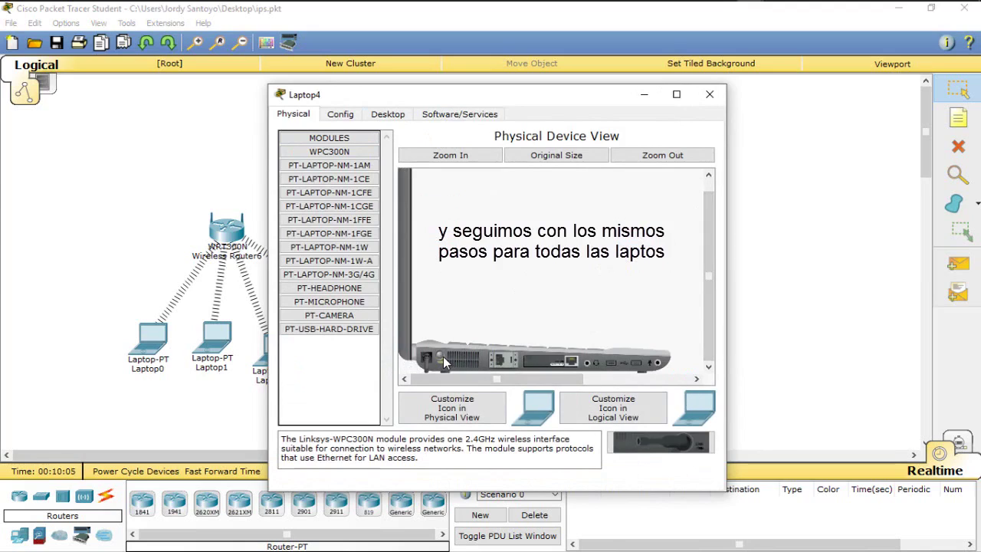
drag(651, 442, 557, 370)
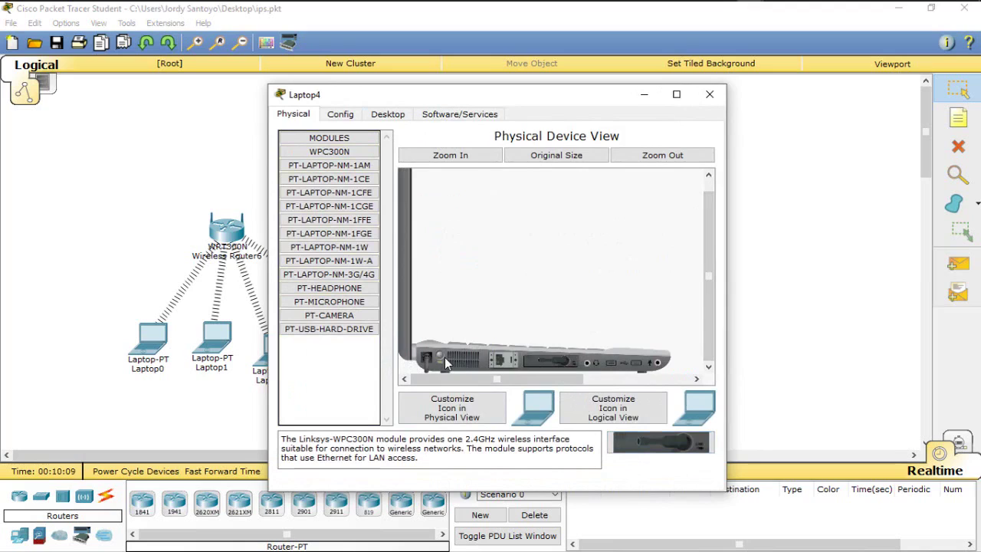
Step: Switch Laptop4's IPv4 configuration to static with IP address 198.168.2.3 and the default subnet mask 255.255.255.0
click(390, 115)
click(322, 169)
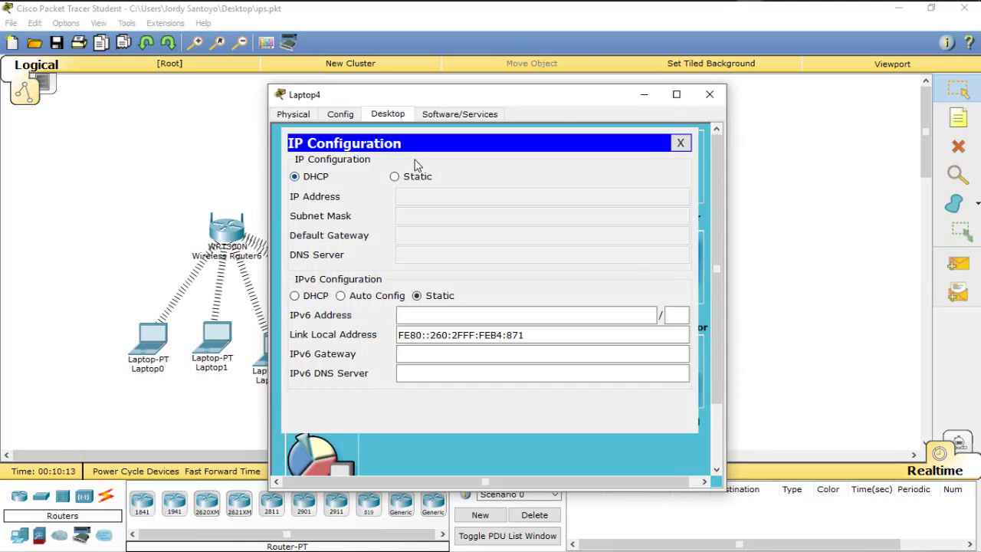
click(418, 178)
click(426, 194)
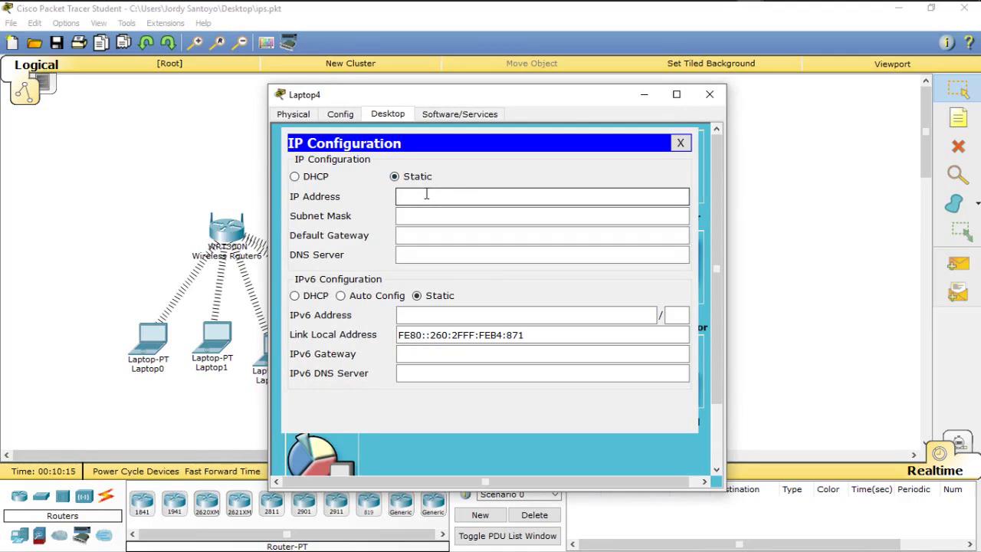
text(198.168.2.2)
key(BackSpace)
text(3)
key(Tab)
Step: Set Laptop4's default gateway and DNS server both to 198.168.2.1 and close its configuration
key(Tab)
text(198.168.2.2)
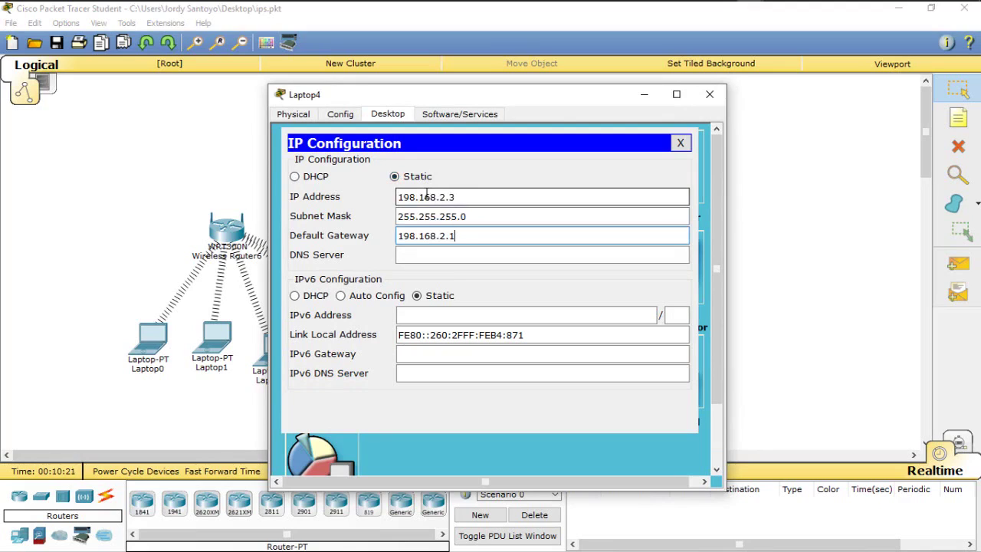
key(Tab)
text(198.168.2.2)
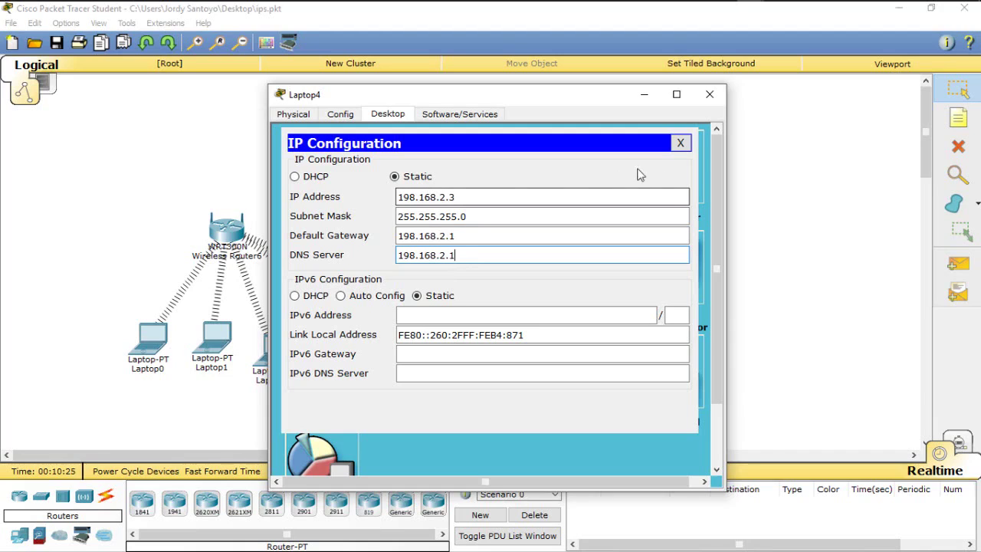
click(681, 143)
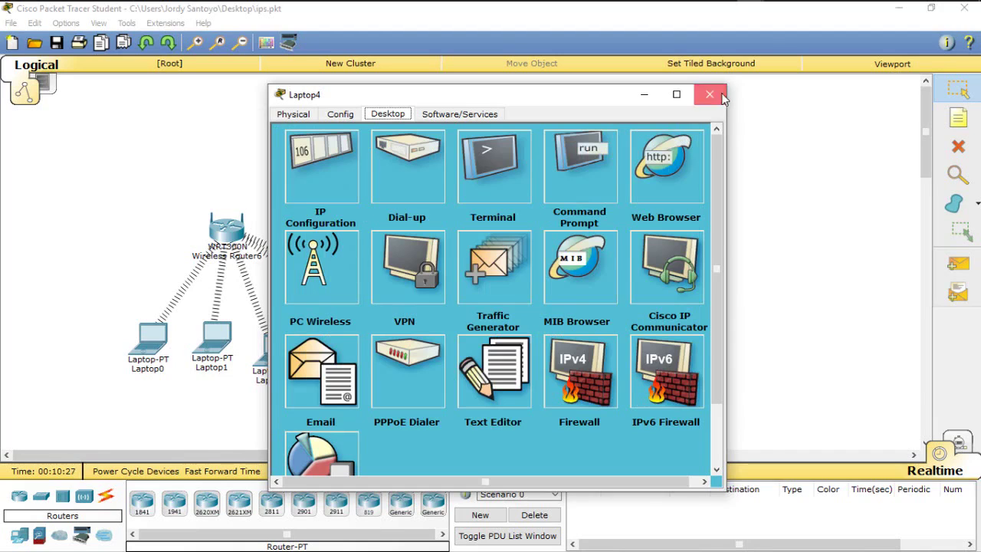
click(721, 92)
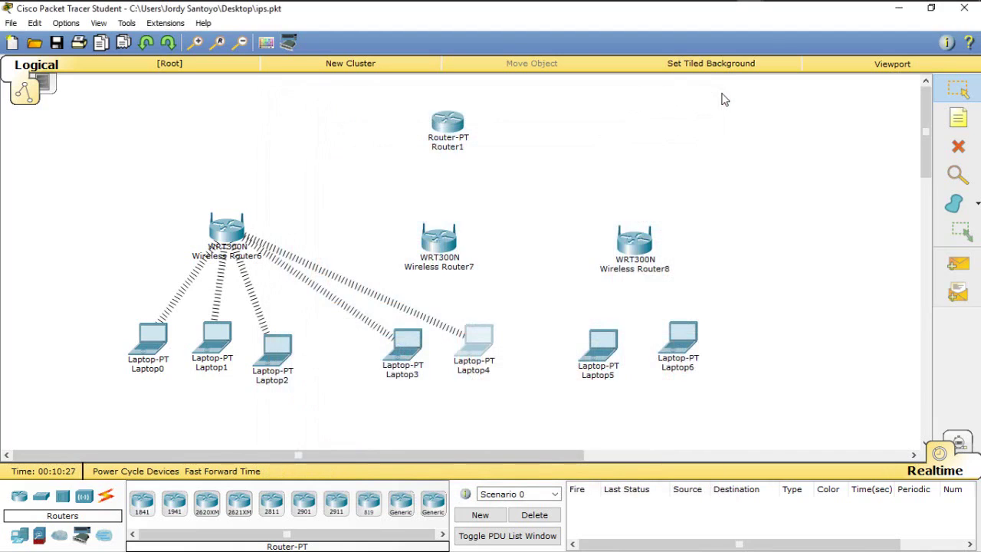
Step: Replace Laptop5's Ethernet module with the WPC300N wireless module while it is powered off, and power it back on
click(613, 355)
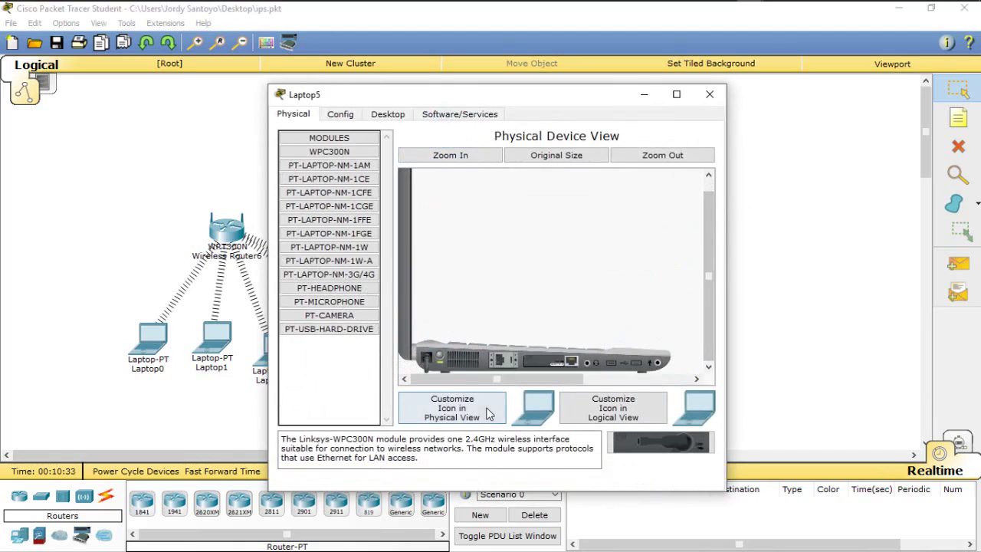
drag(571, 366, 329, 380)
drag(657, 434, 544, 366)
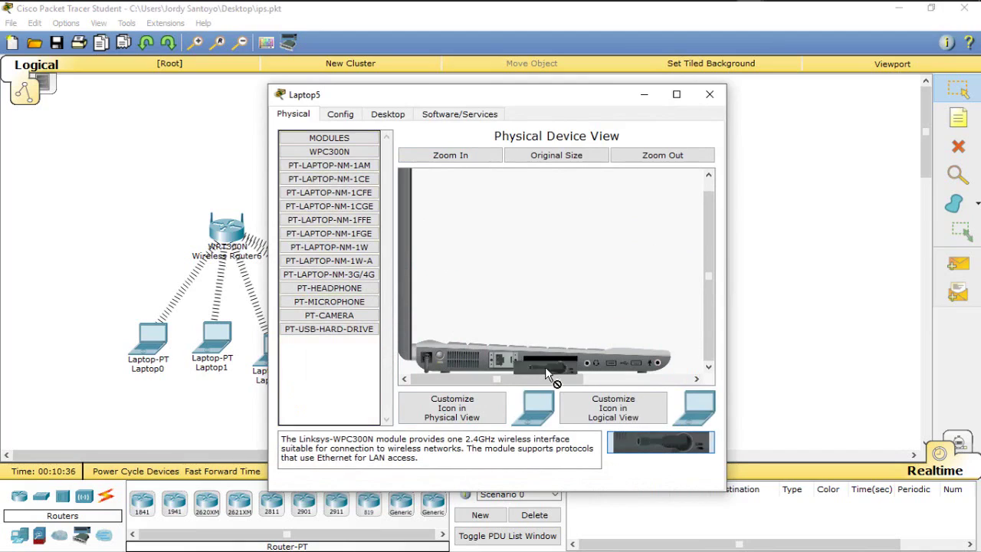
drag(624, 443, 549, 362)
Step: Switch Laptop5's IPv4 configuration to static with IP address 198.168.3.2 and the default subnet mask 255.255.255.0
click(389, 114)
click(345, 158)
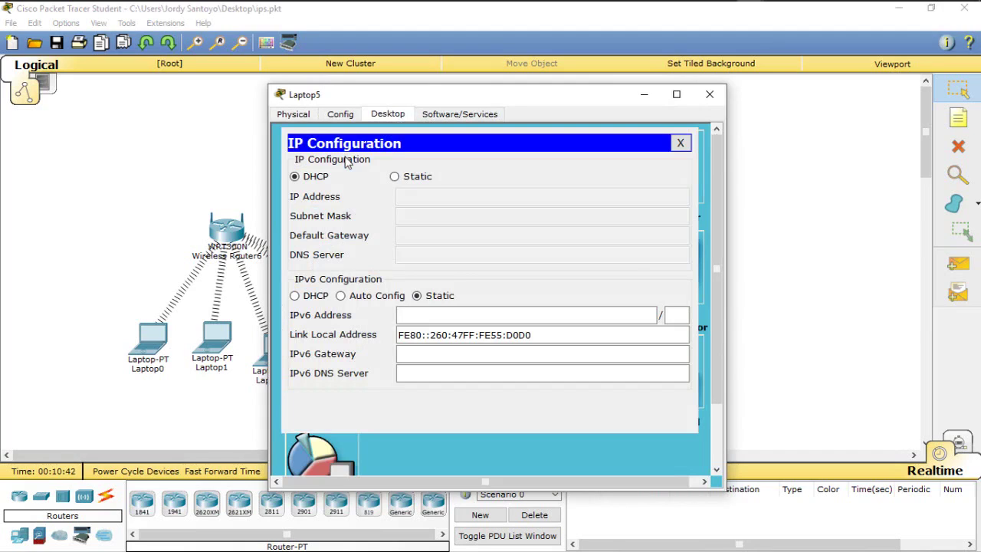
click(406, 178)
click(415, 194)
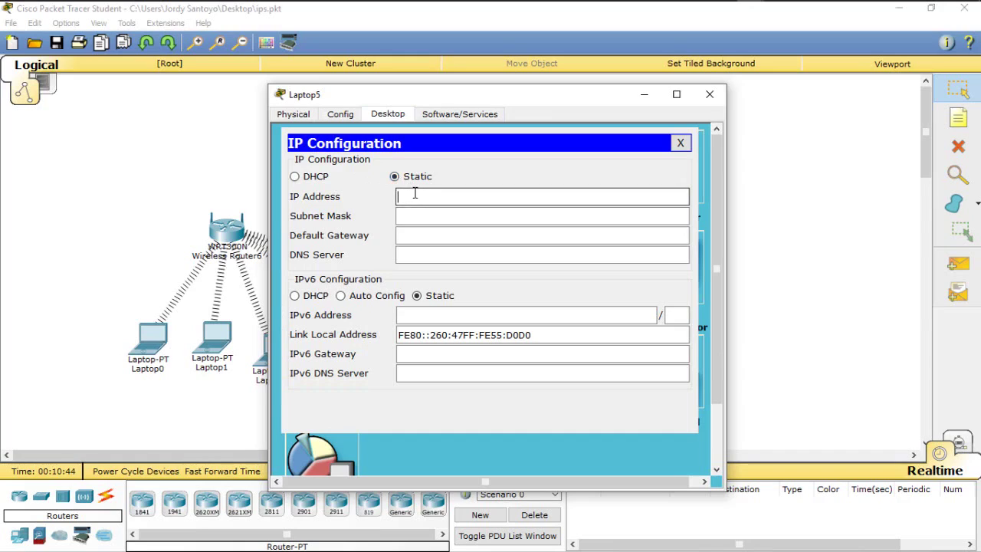
text(198.168.2.2)
triple_click(414, 194)
key(ctrl+c)
key(Tab)
Step: Set Laptop5's default gateway and DNS server both to 198.168.3.1 and close its configuration
key(Tab)
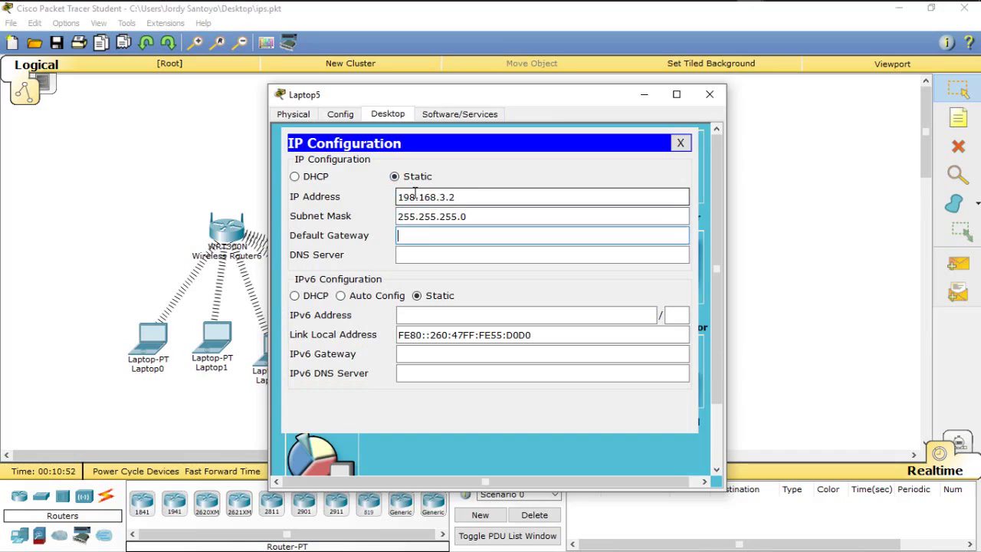
key(ctrl+v)
key(Tab)
key(ctrl+v)
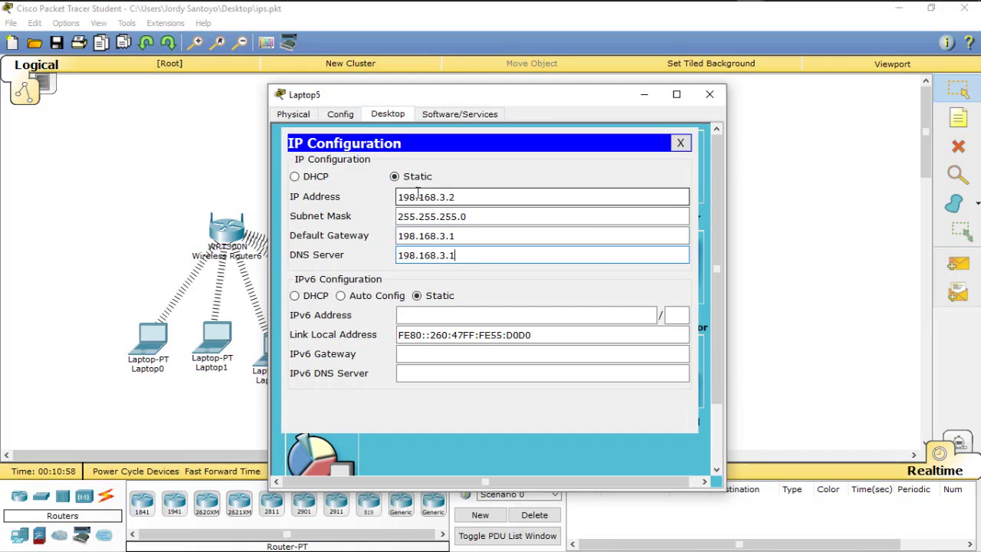
click(680, 143)
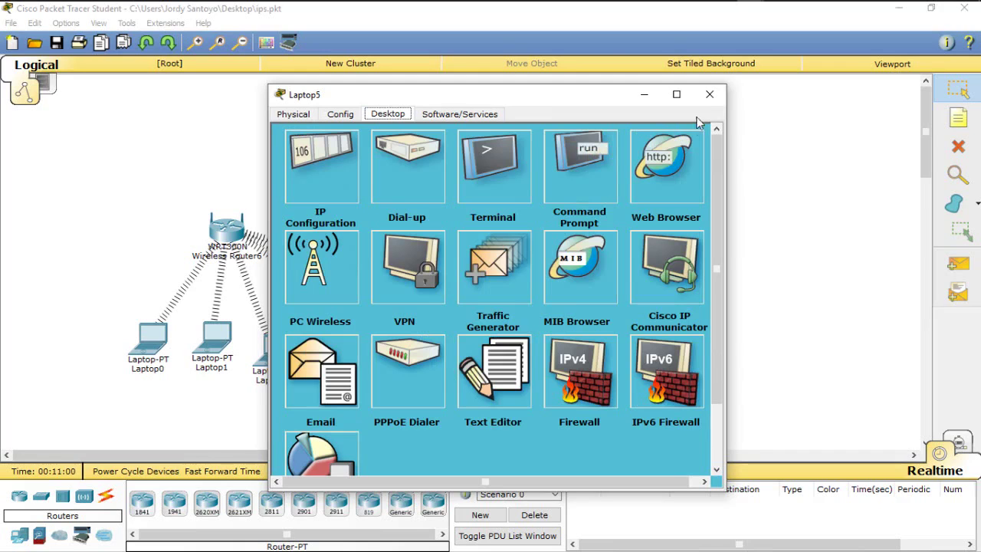
click(710, 95)
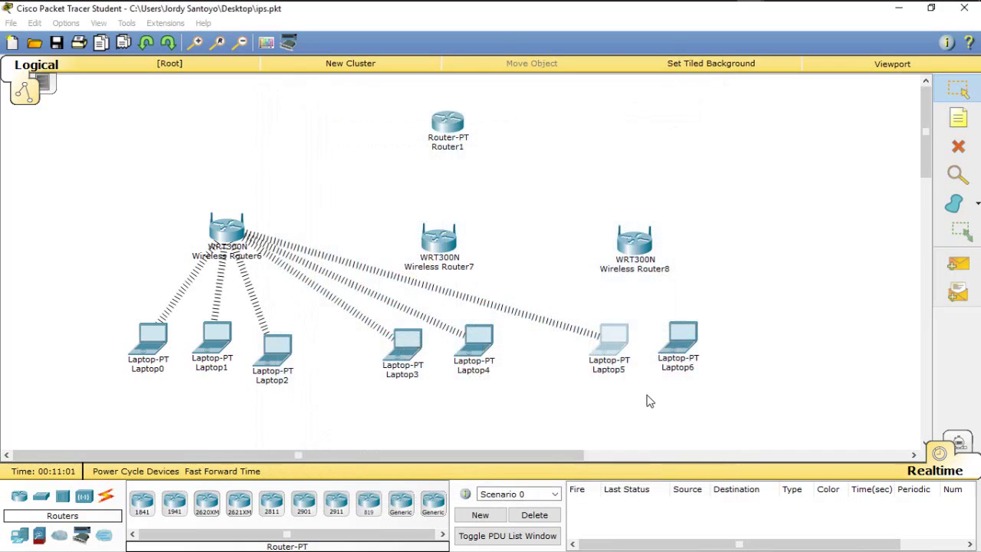
Step: Replace Laptop6's Ethernet module with the WPC300N wireless module while it is powered off, and power it back on
click(684, 341)
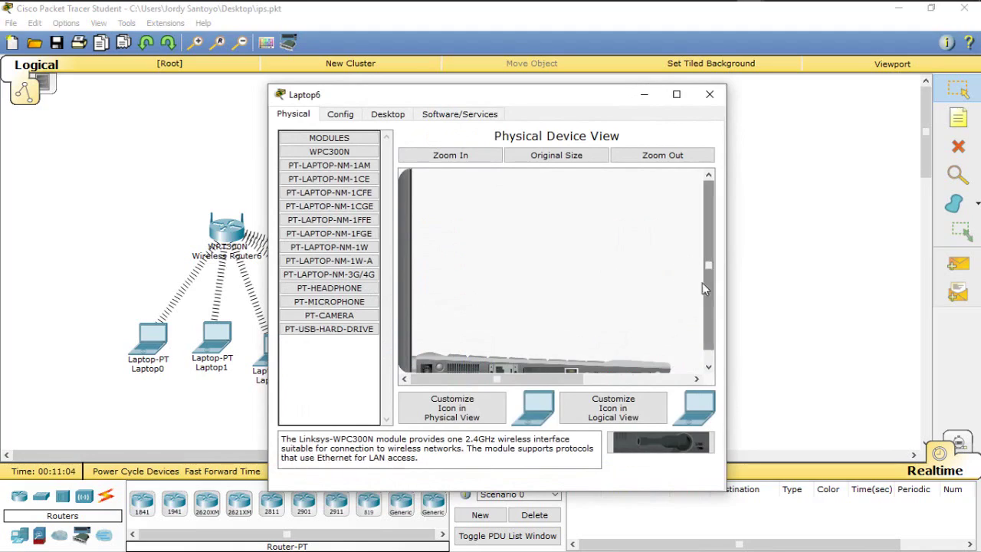
drag(704, 243, 705, 254)
drag(440, 357, 550, 362)
click(440, 357)
Step: Switch Laptop6's IPv4 configuration to static with IP address 198.168.3.3 and the default subnet mask 255.255.255.0
click(389, 116)
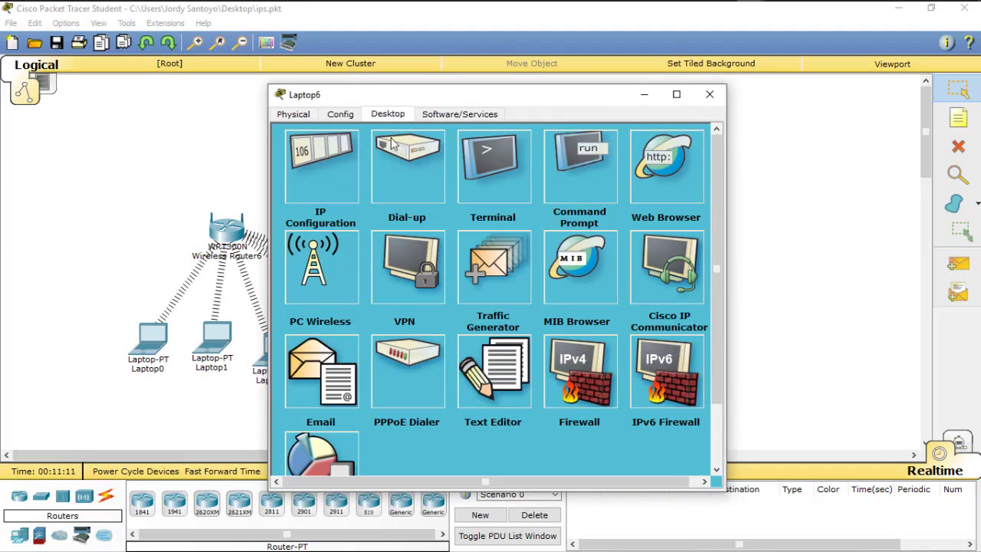
click(332, 157)
click(406, 177)
click(417, 196)
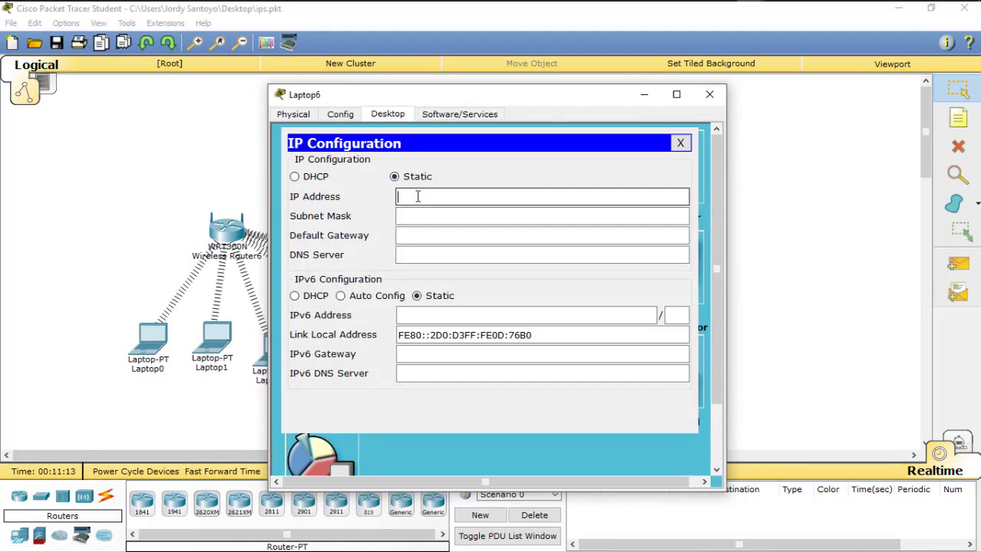
text(198.168.3.2)
key(Tab)
Step: Set Laptop6's default gateway and DNS server both to 198.168.3.1 and close its configuration
key(Tab)
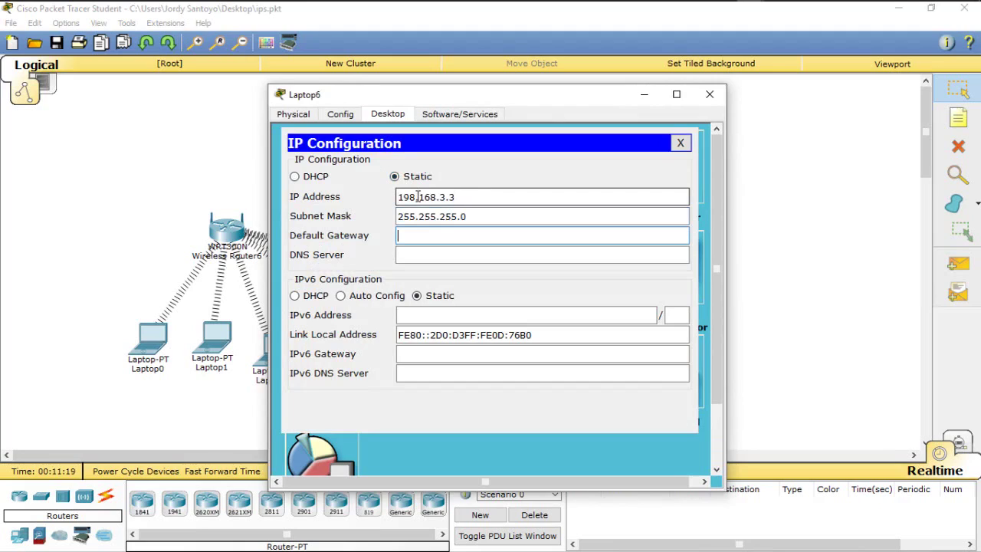
text(198.168.3.2)
key(Tab)
text(198.168.3.2)
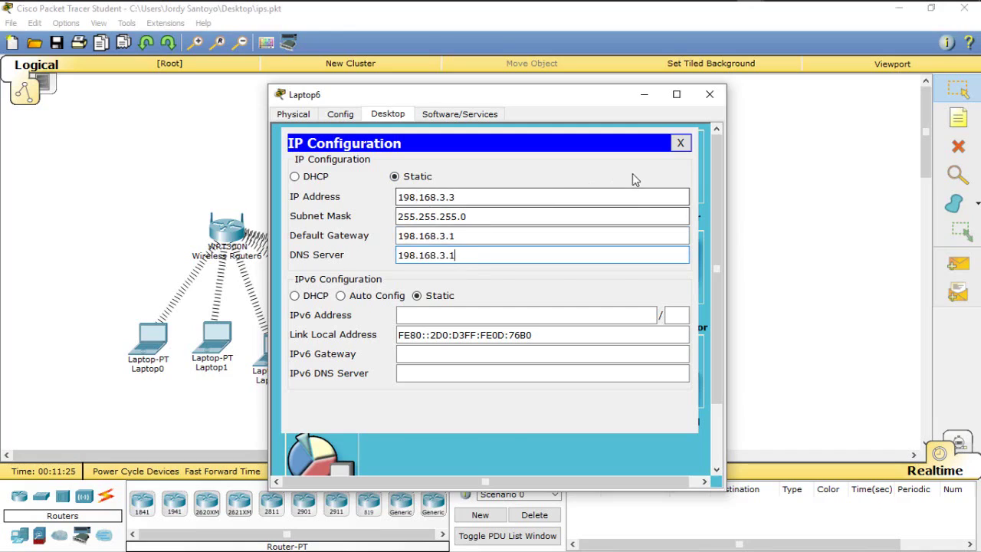
click(680, 143)
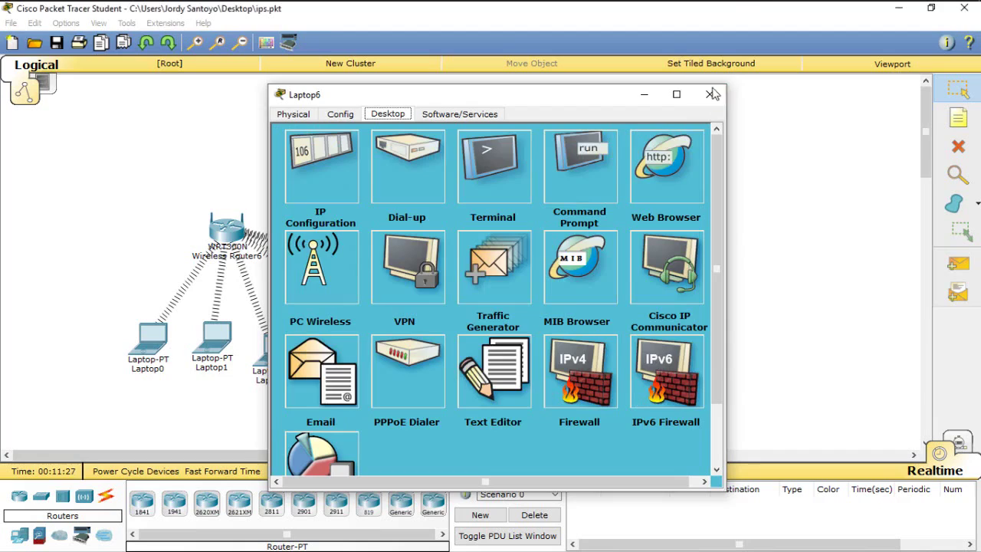
click(709, 95)
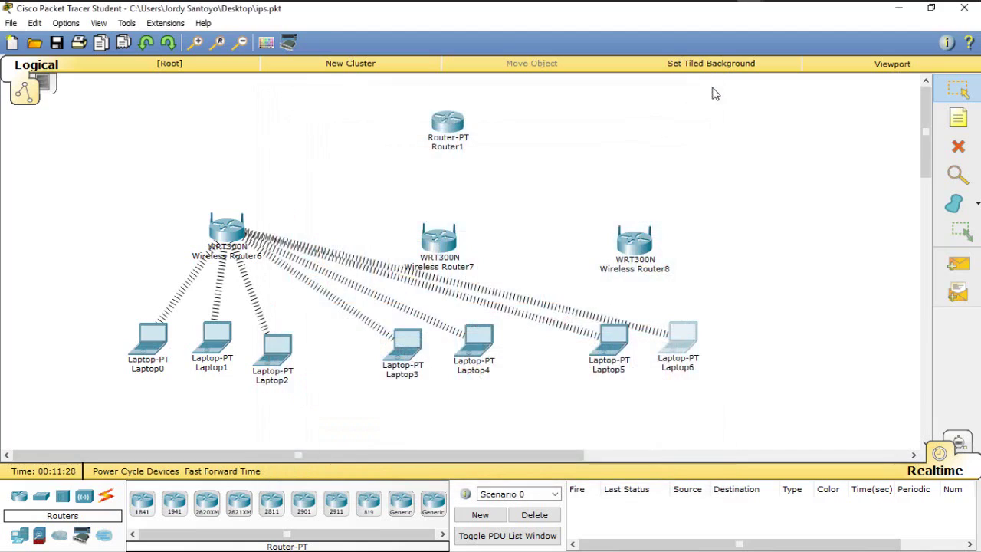
Step: Rename the WRT300N router labelled Wireless Router6 as CASA1 in the workspace
click(245, 259)
key(BackSpace)
key(BackSpace)
key(BackSpace)
key(BackSpace)
key(BackSpace)
key(BackSpace)
key(BackSpace)
key(BackSpace)
key(BackSpace)
key(BackSpace)
key(BackSpace)
key(BackSpace)
key(BackSpace)
key(BackSpace)
key(BackSpace)
key(BackSpace)
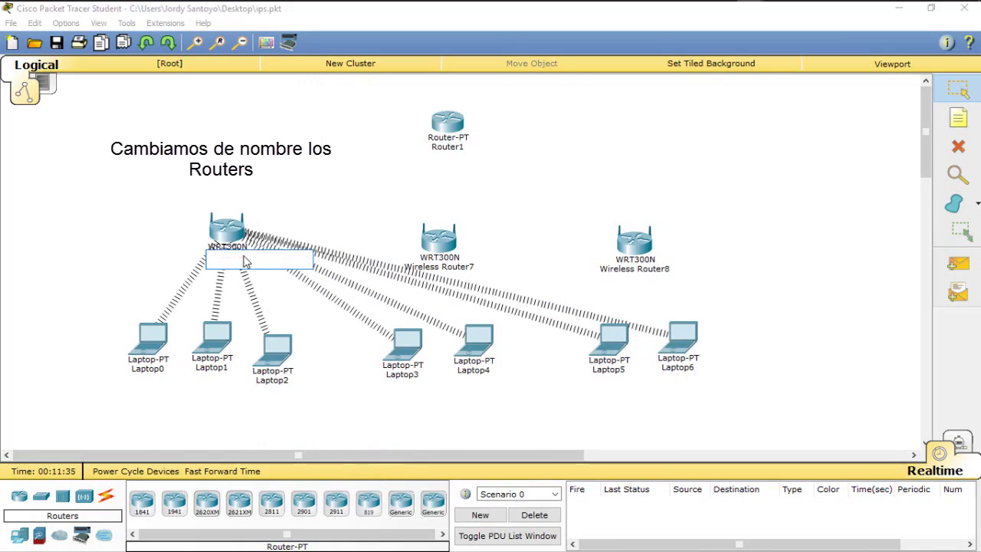
text(ca)
key(BackSpace)
key(BackSpace)
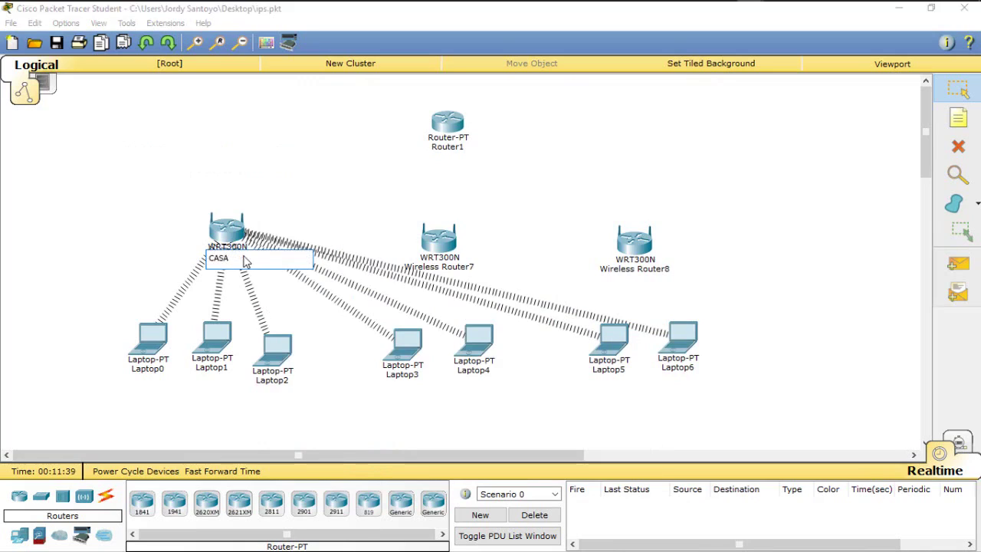
text(CASA1)
Step: Rename the WRT300N router labelled Wireless Router7 as CASA2 in the workspace
click(433, 268)
click(433, 268)
key(BackSpace)
key(BackSpace)
key(BackSpace)
key(BackSpace)
key(BackSpace)
key(BackSpace)
key(BackSpace)
key(BackSpace)
key(BackSpace)
key(BackSpace)
key(BackSpace)
key(BackSpace)
key(BackSpace)
key(BackSpace)
key(BackSpace)
key(BackSpace)
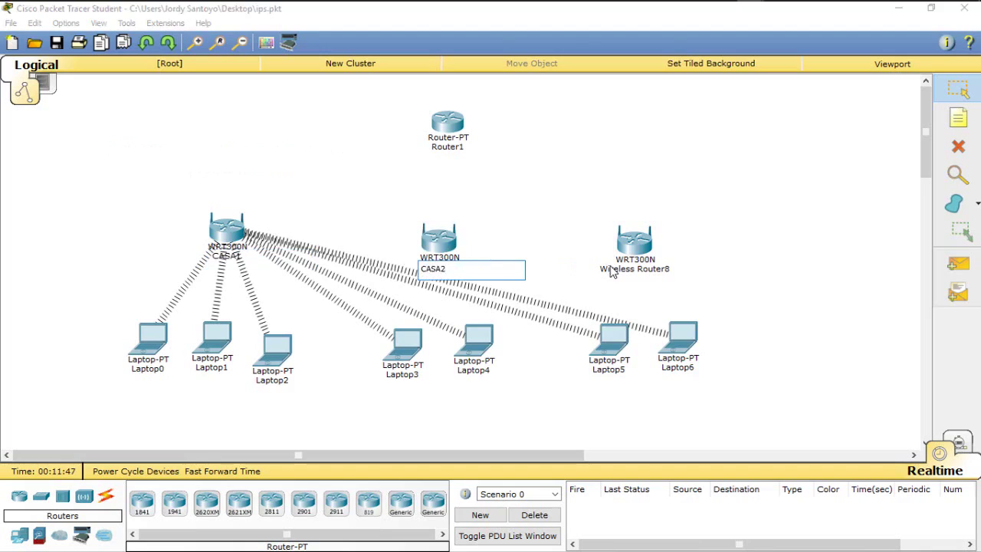
key(Return)
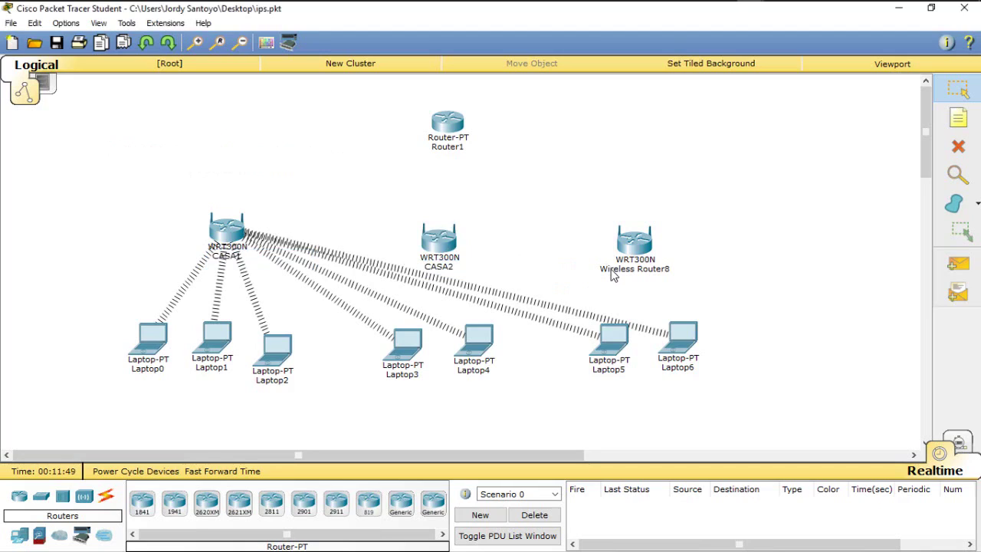
Step: Rename the WRT300N router labelled Wireless Router8 as CASA3 in the workspace
click(648, 277)
key(Delete)
key(Delete)
key(Delete)
key(Delete)
key(Delete)
key(Delete)
key(Delete)
key(Delete)
key(Delete)
key(Delete)
key(Delete)
key(Delete)
key(Delete)
key(Delete)
key(Delete)
key(Delete)
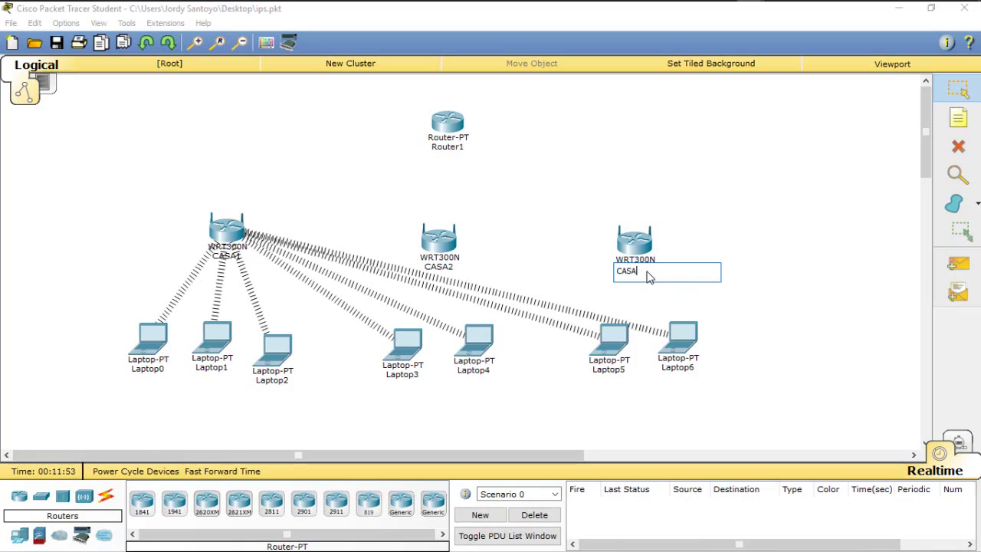
click(782, 310)
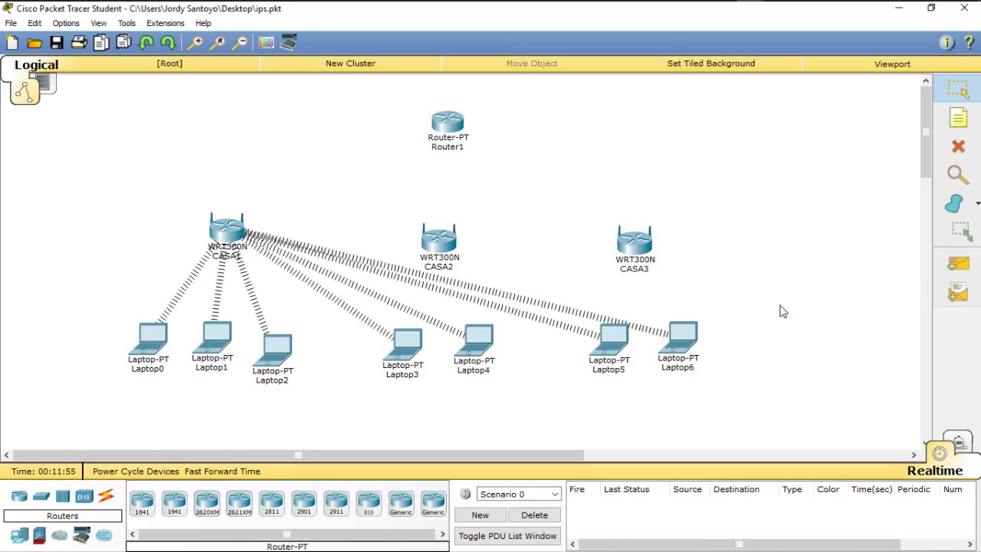
Step: Set the SSID of Laptop0's Wireless0 interface to CASA1 and close its configuration
click(135, 358)
click(339, 114)
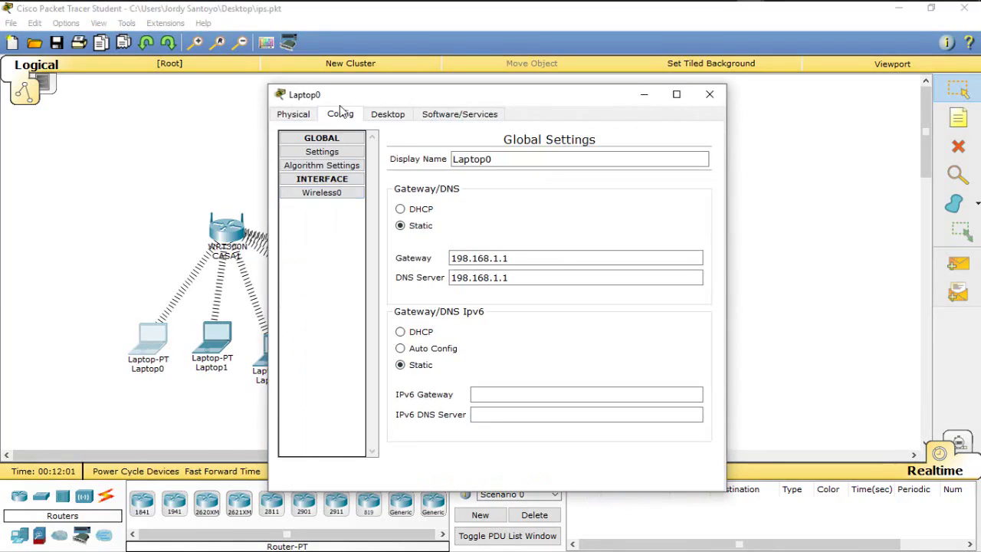
click(338, 192)
click(592, 199)
drag(594, 201, 534, 197)
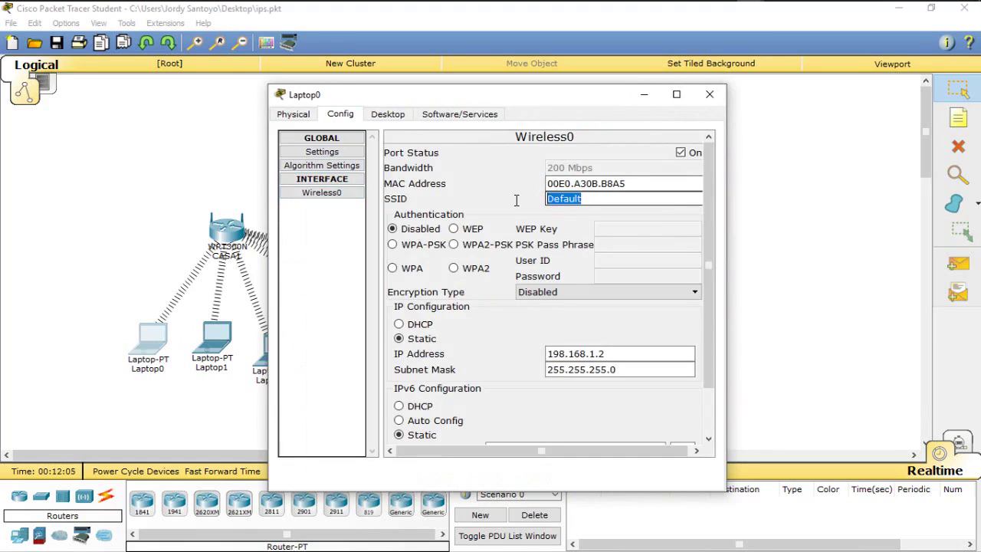
text(CASA1)
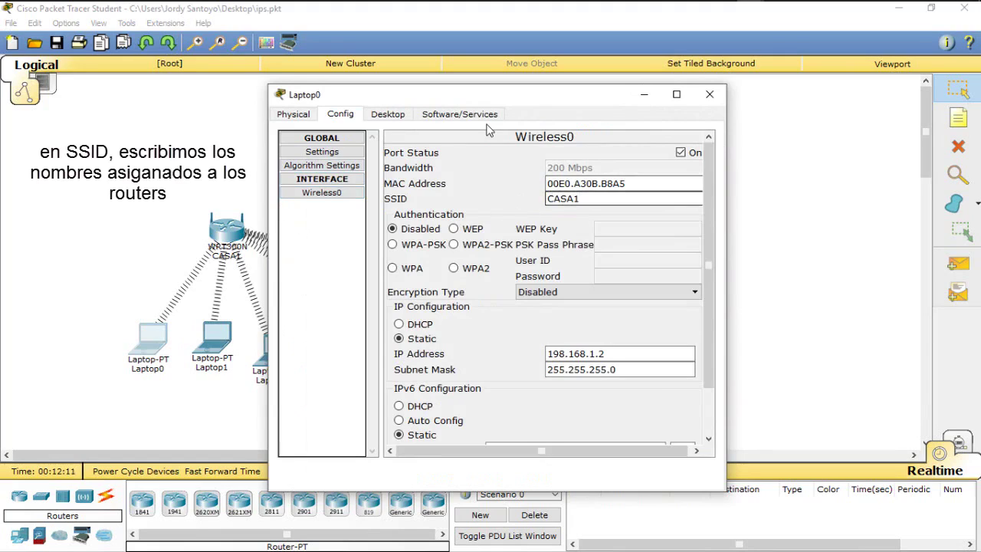
drag(491, 95, 636, 100)
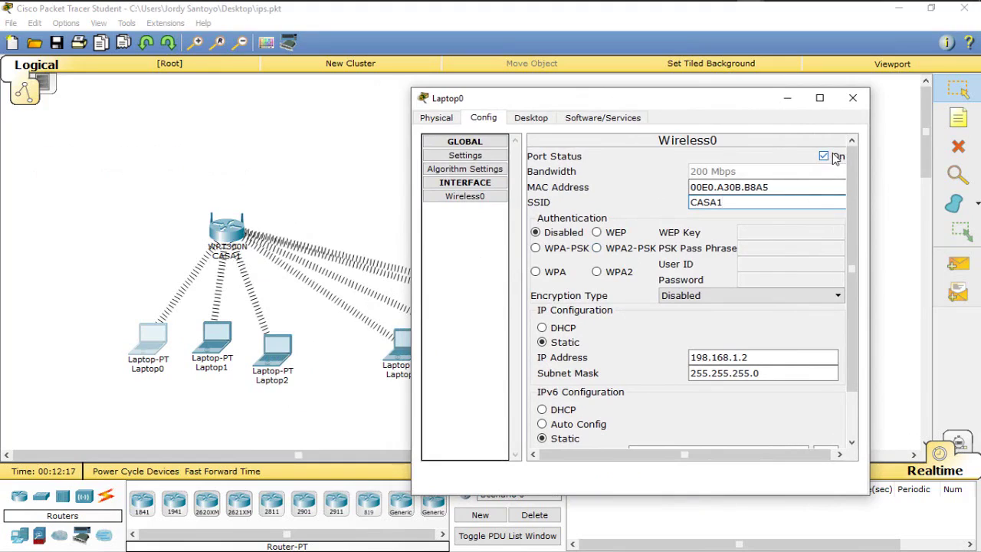
click(853, 98)
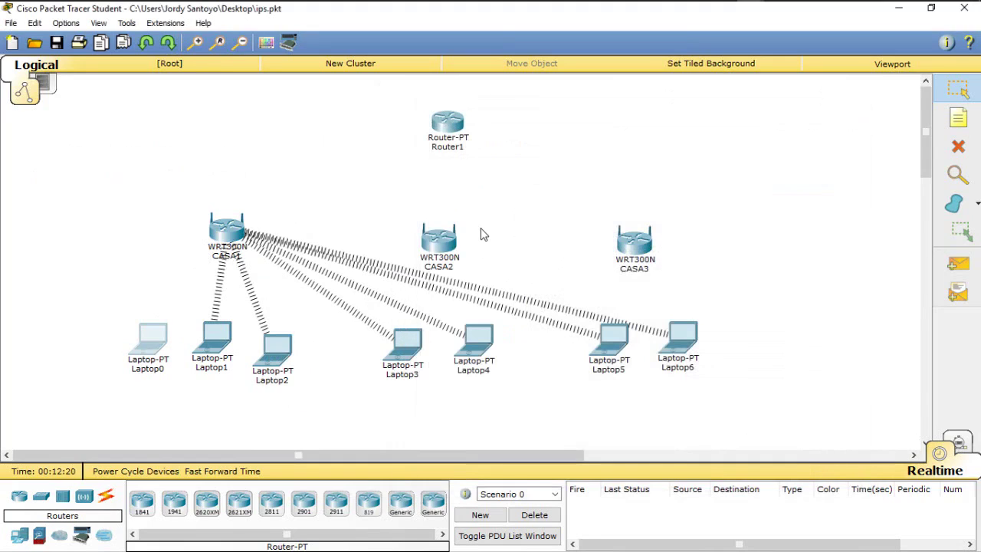
Step: Set the SSID of Laptop1's Wireless0 interface to CASA1 and close its configuration
click(215, 340)
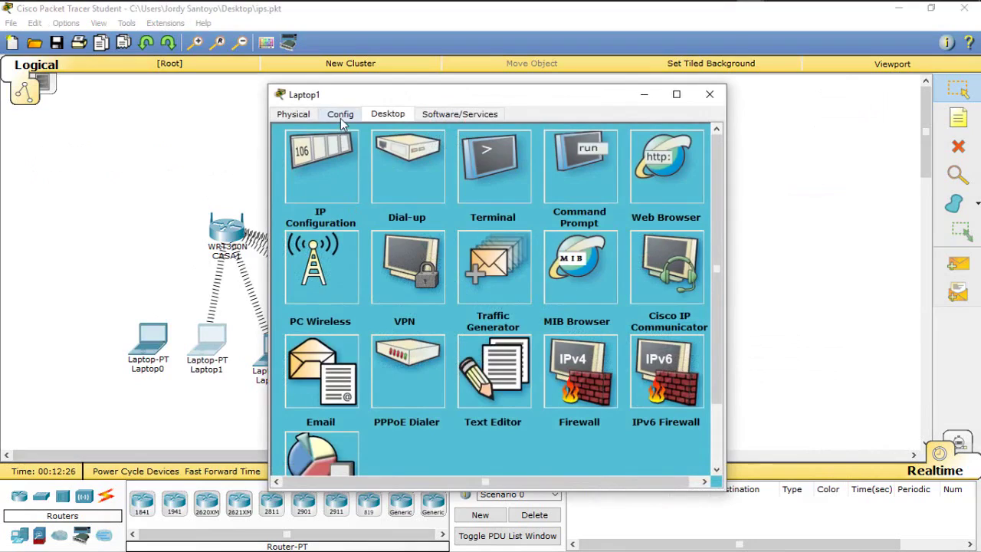
click(340, 116)
click(344, 193)
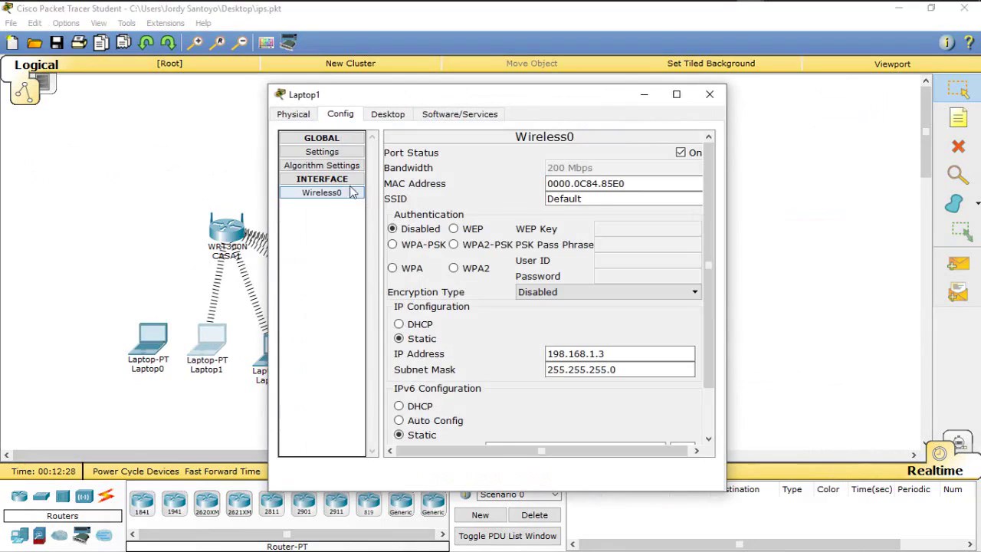
drag(580, 198, 503, 197)
text(CASA)
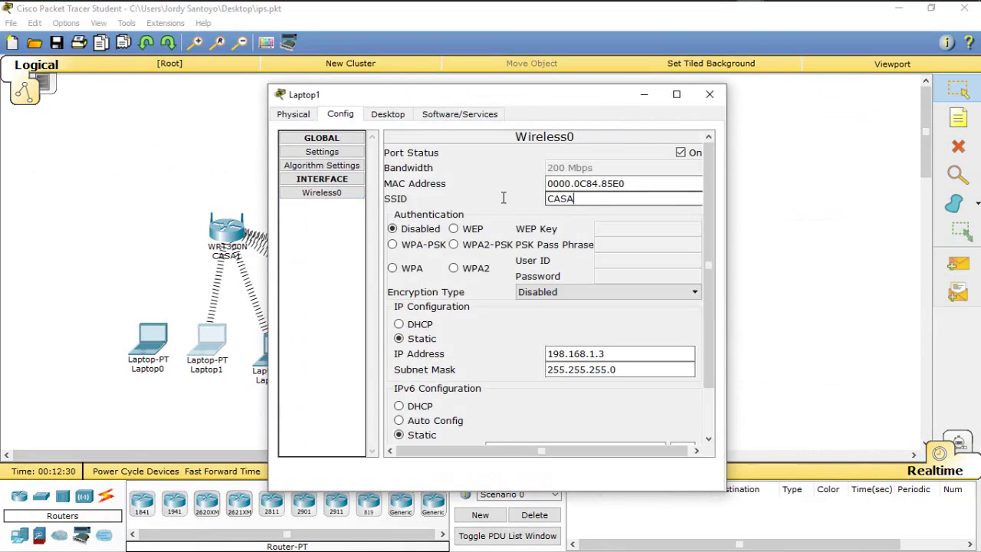
key(ctrl+a)
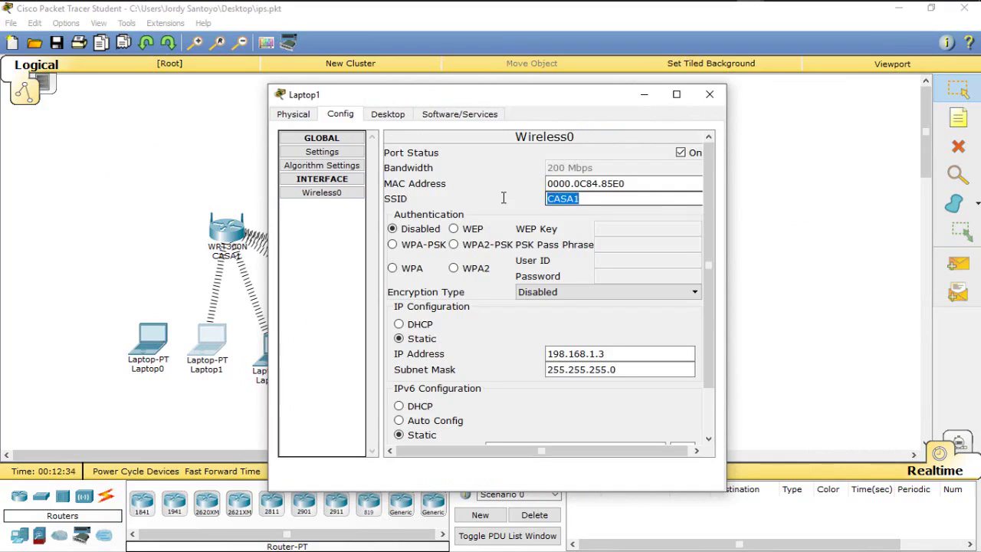
click(709, 95)
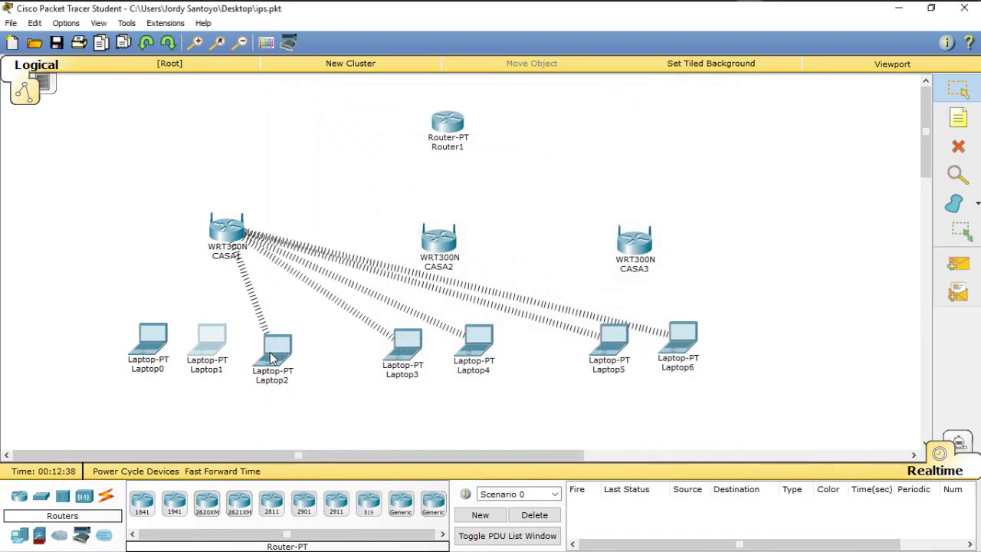
Step: Replace the default SSID of Laptop2's Wireless0 interface and close its configuration
click(272, 354)
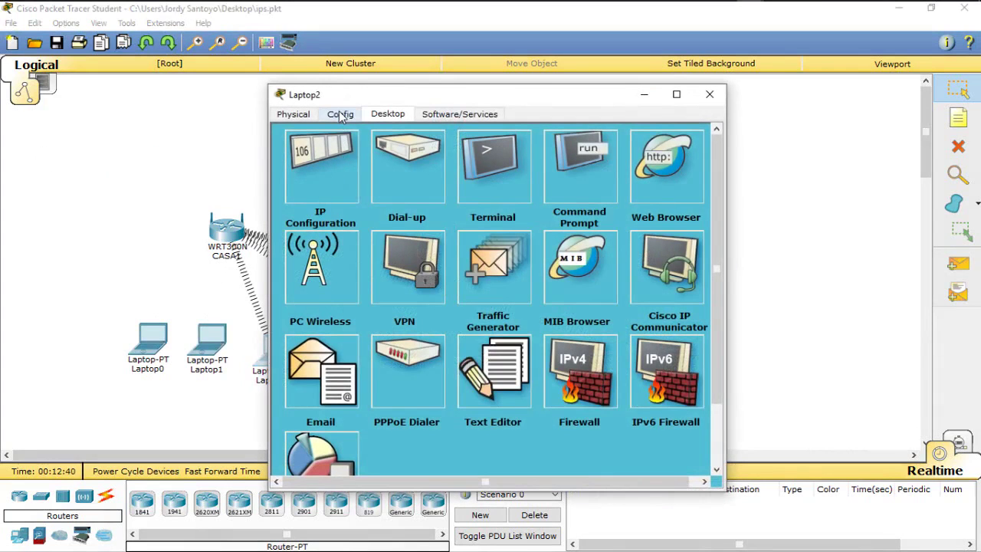
click(341, 116)
click(344, 194)
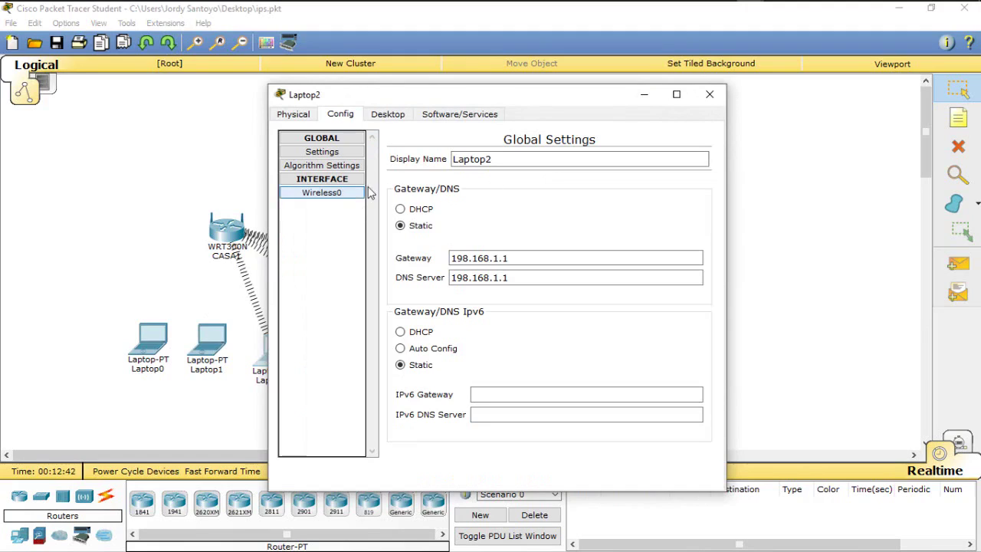
double_click(609, 196)
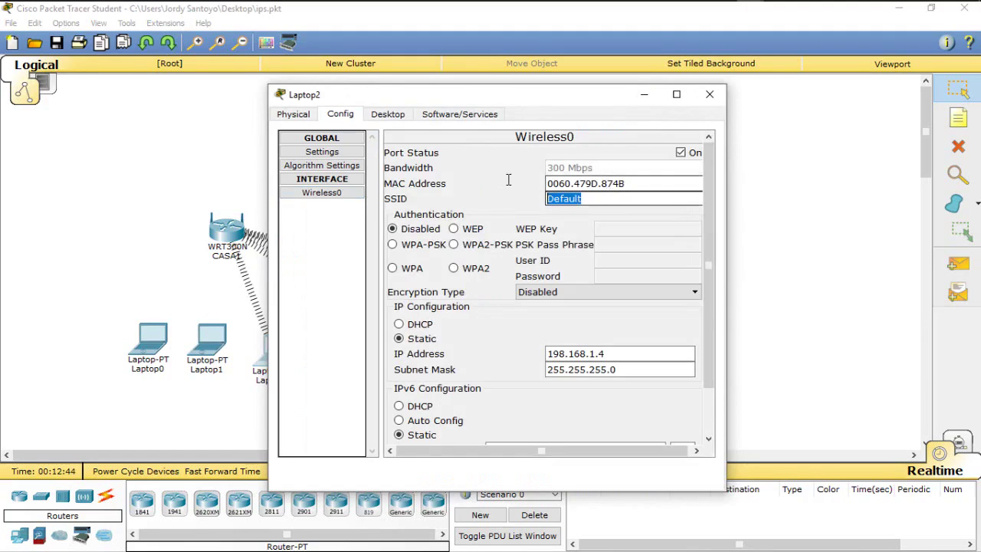
text(198.168.3.2)
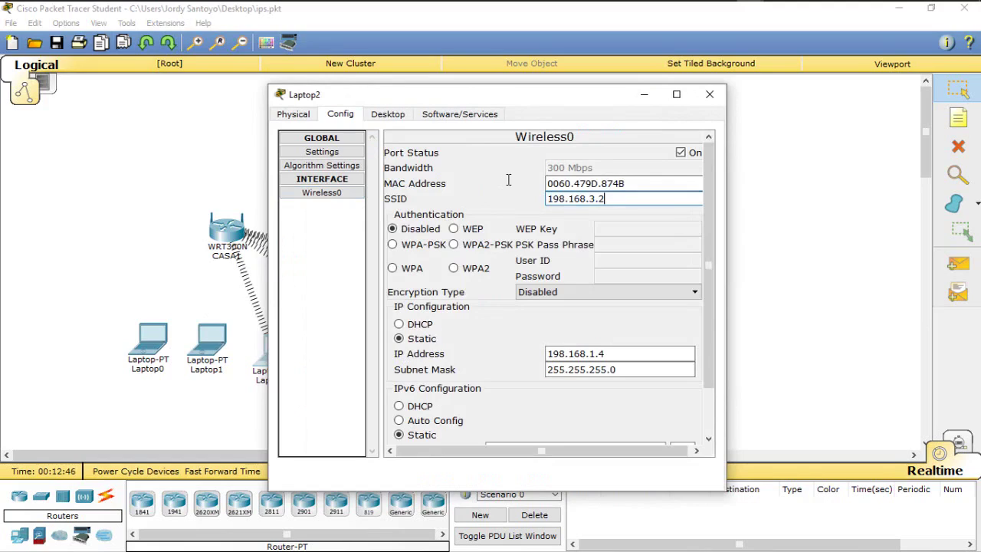
key(BackSpace)
key(BackSpace)
key(BackSpace)
key(BackSpace)
key(BackSpace)
key(BackSpace)
key(BackSpace)
key(BackSpace)
key(BackSpace)
key(BackSpace)
click(710, 94)
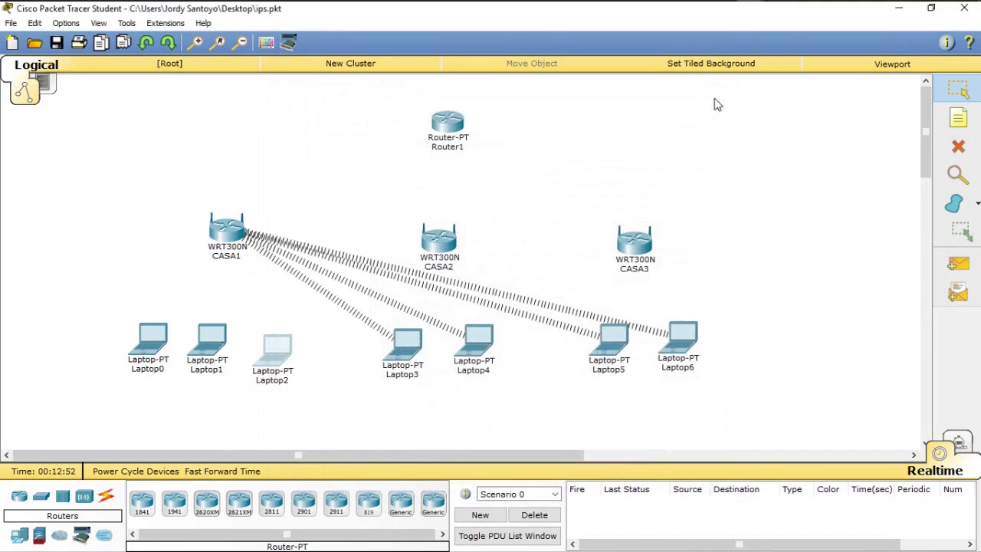
Step: Set the SSID of Laptop3's Wireless0 interface to CASA2 and close its configuration
click(403, 354)
click(340, 118)
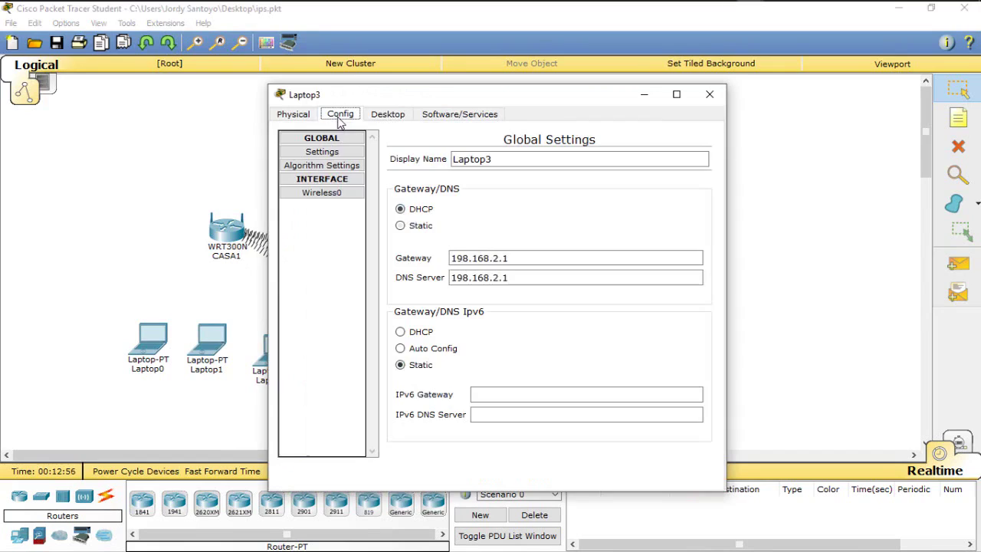
click(360, 196)
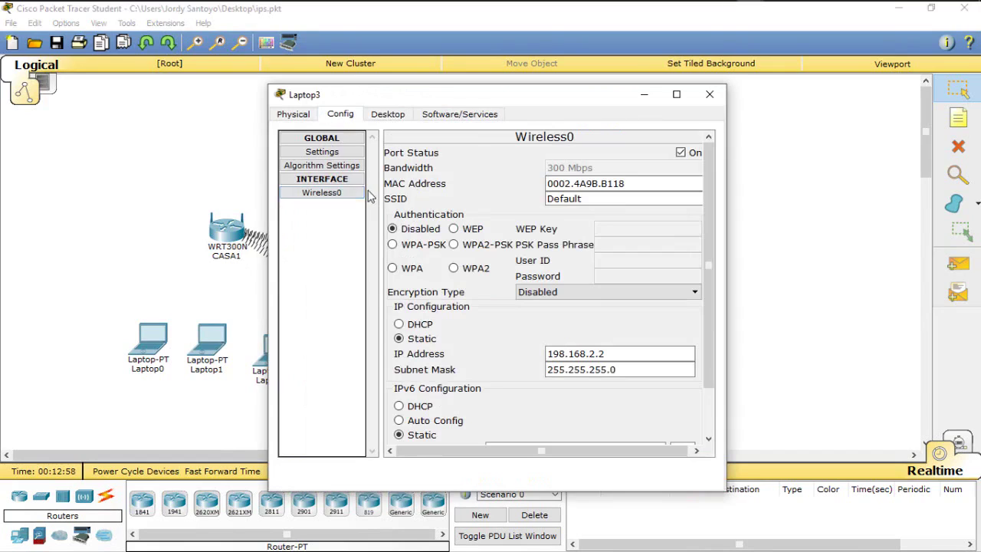
drag(586, 198, 513, 202)
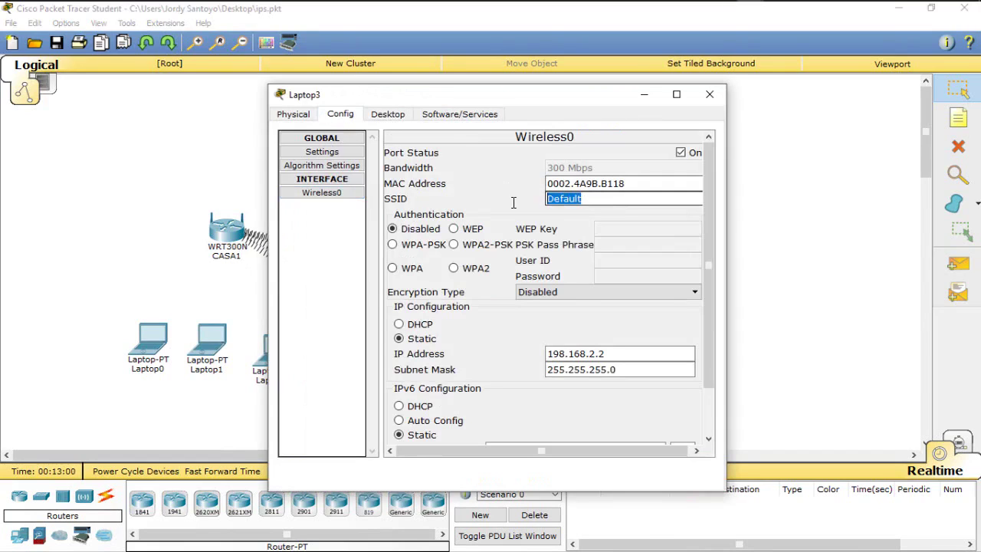
text(CASA2)
click(710, 95)
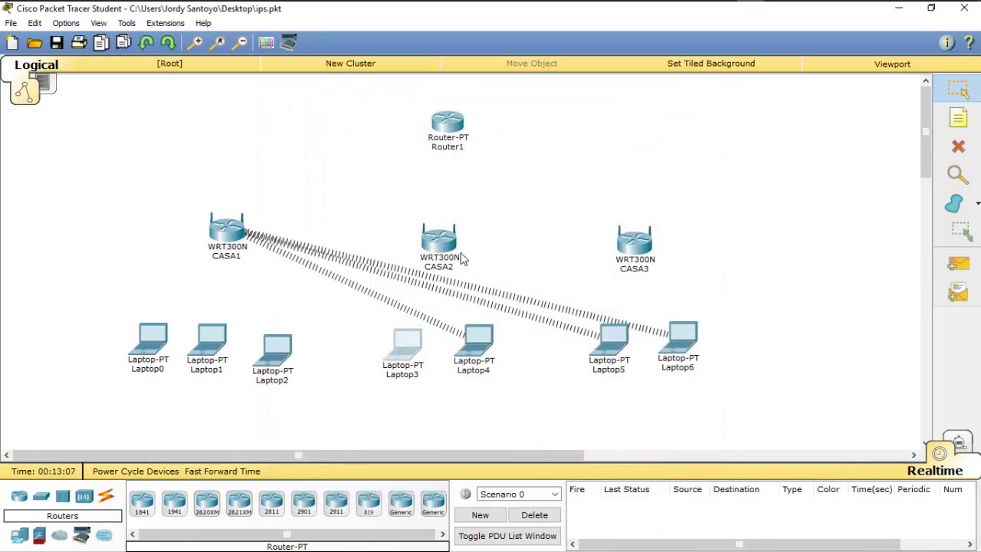
Step: Set the SSID of Laptop4's Wireless0 interface to CASA2 and close its configuration
click(476, 350)
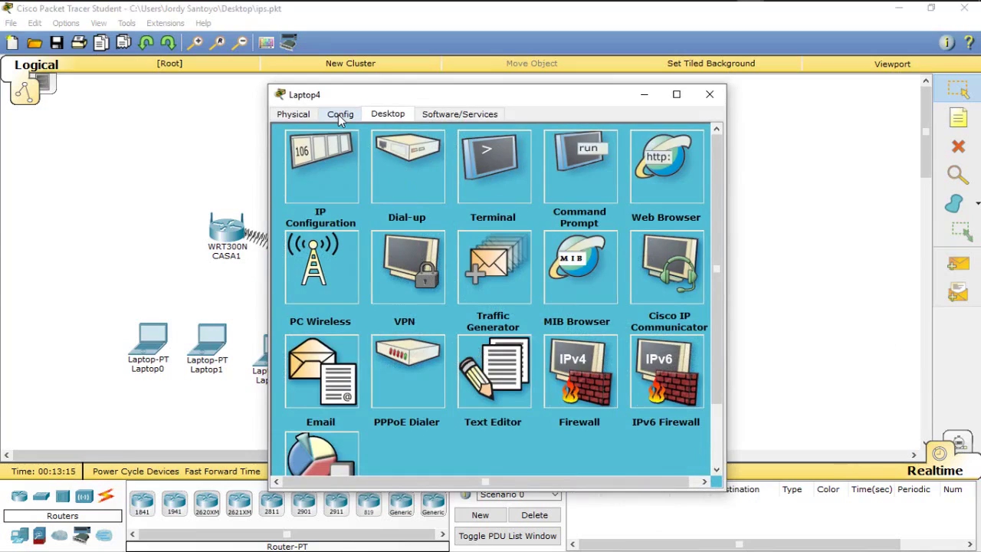
click(337, 114)
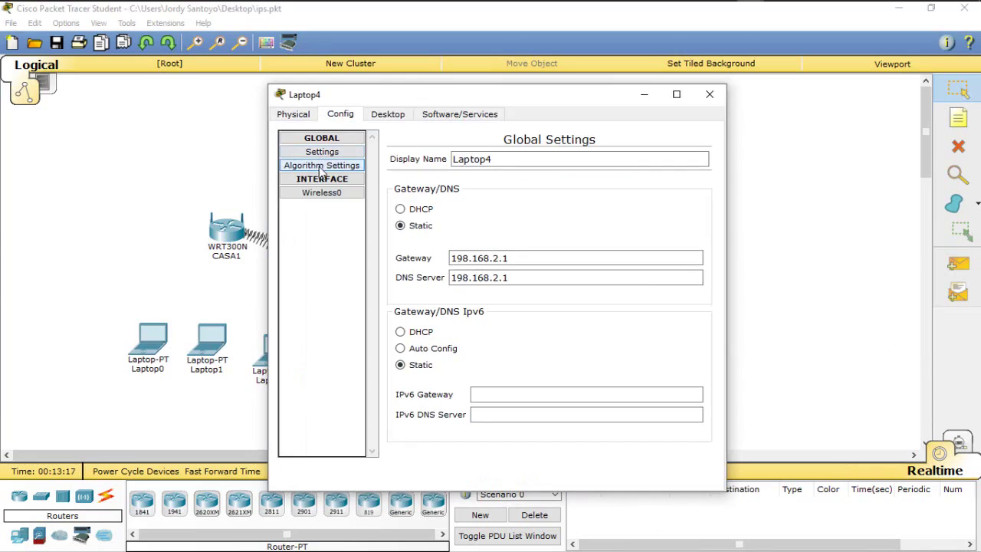
click(343, 197)
click(599, 200)
drag(578, 198, 519, 198)
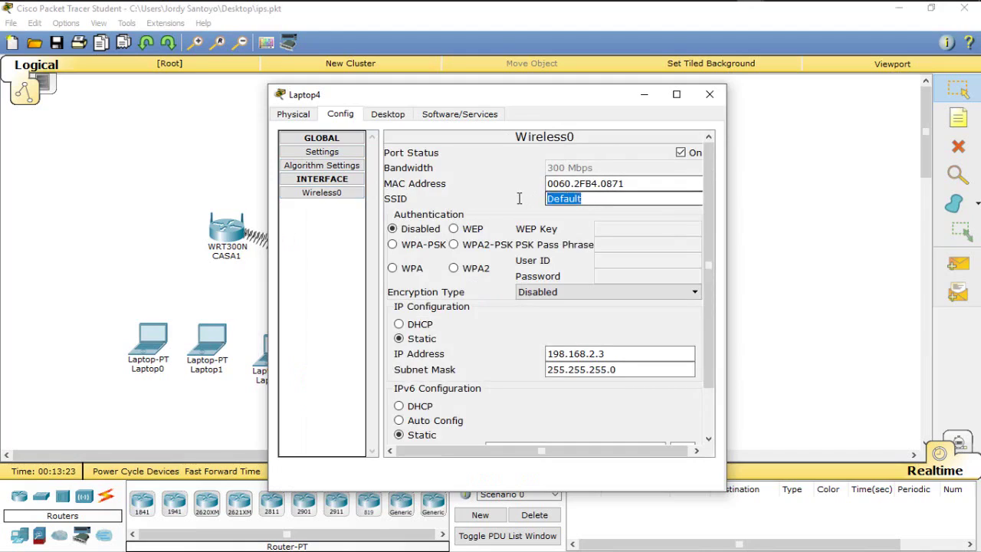
text(CASA2)
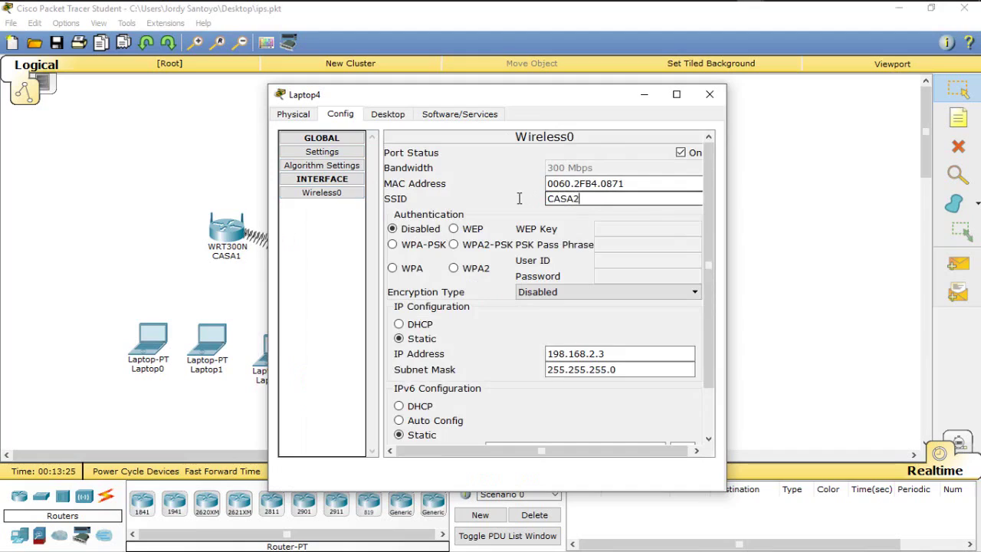
click(708, 99)
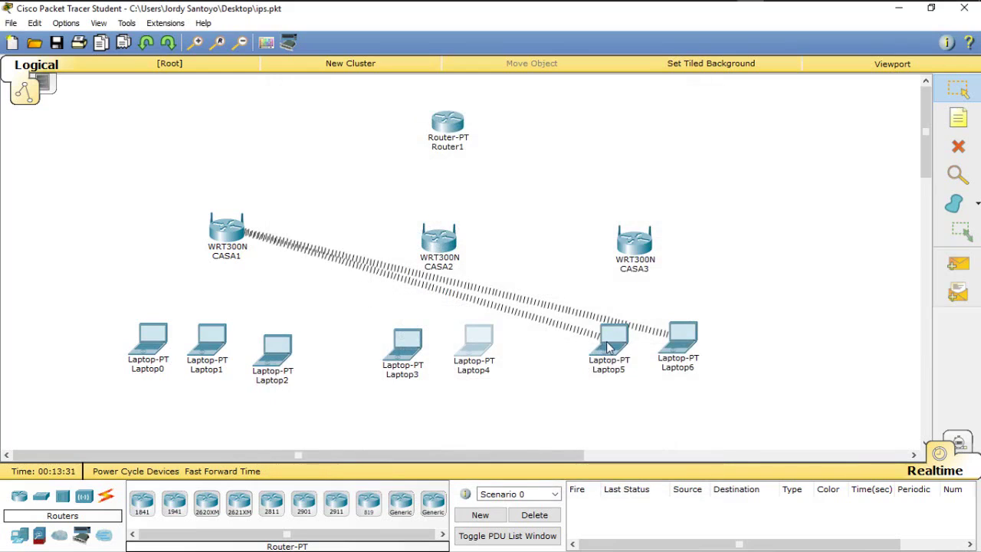
Step: Set the SSID of Laptop5's Wireless0 interface to CASA3 and close its configuration
click(609, 347)
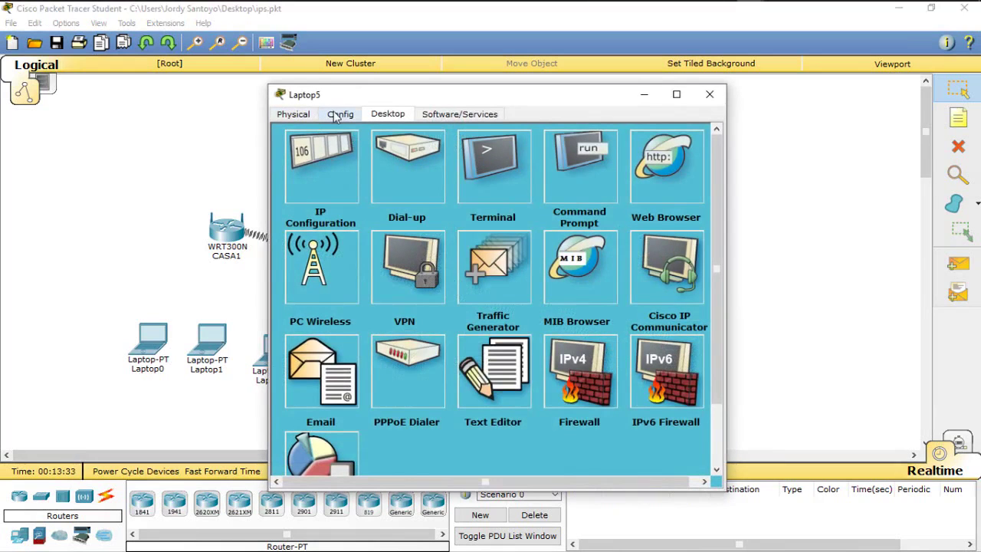
click(339, 114)
click(322, 192)
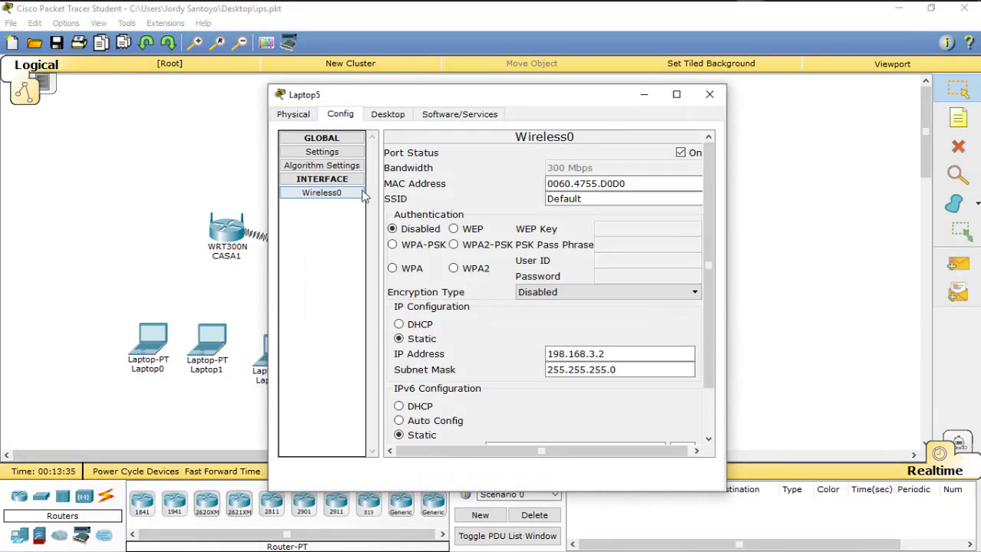
drag(585, 199, 469, 194)
text(CASA3)
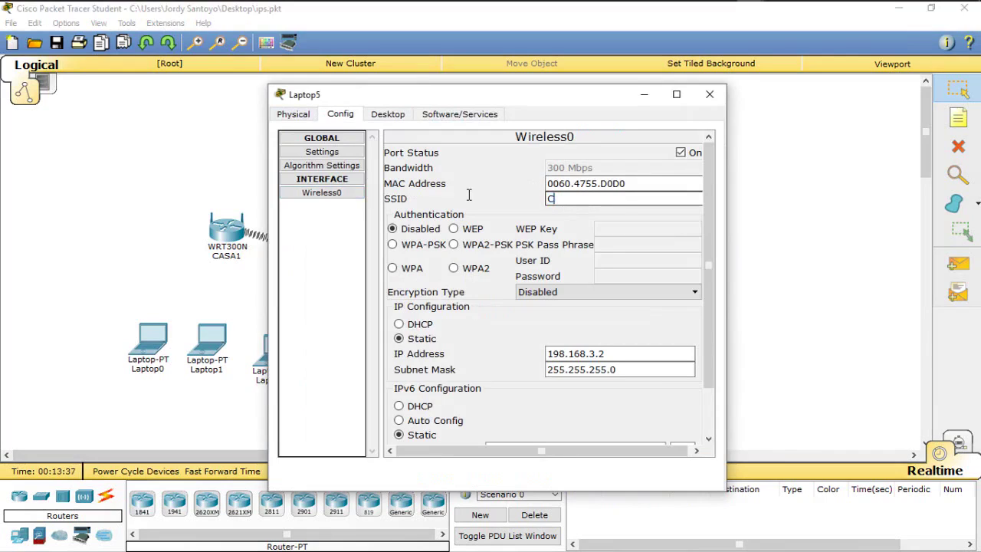
click(709, 94)
Step: Set the SSID of Laptop6's Wireless0 interface to CASA3
click(674, 337)
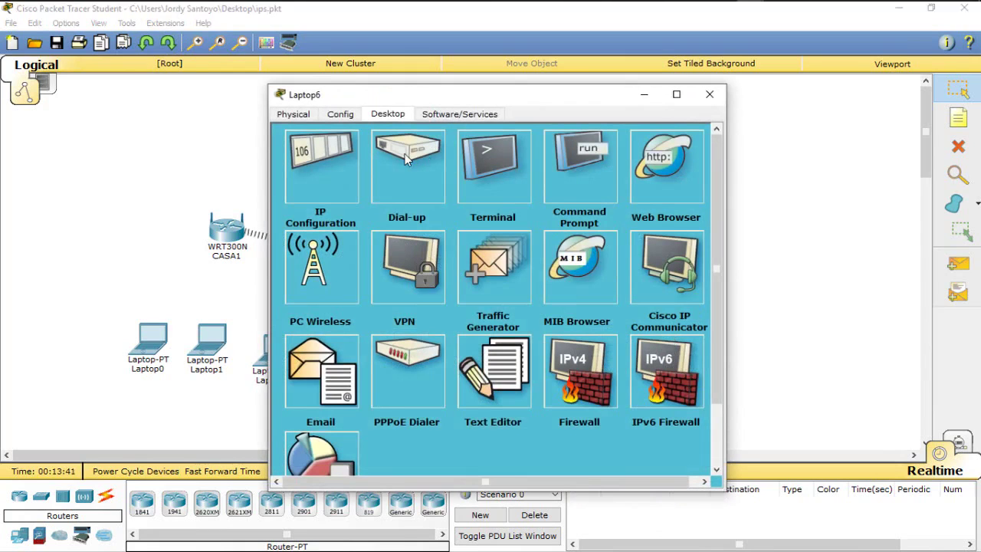
click(347, 113)
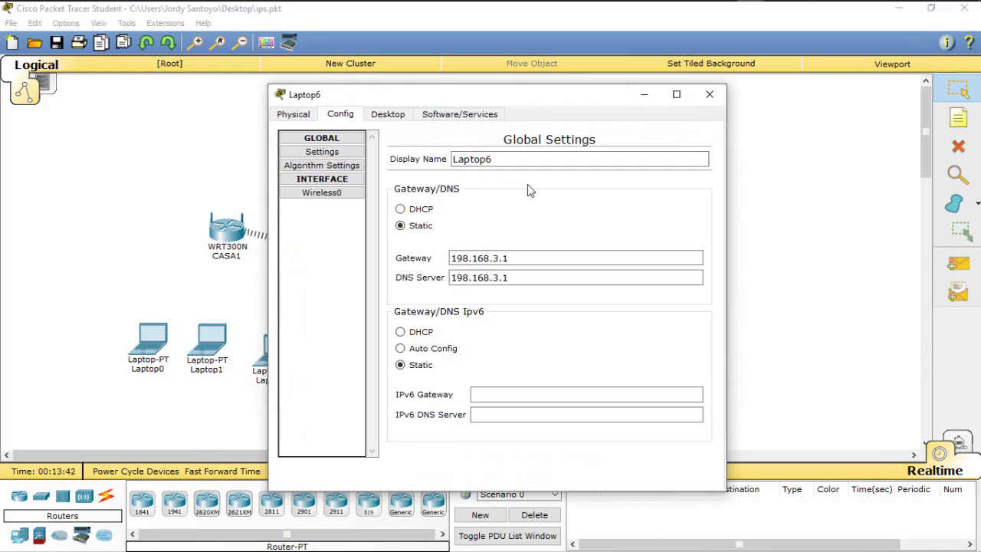
click(356, 196)
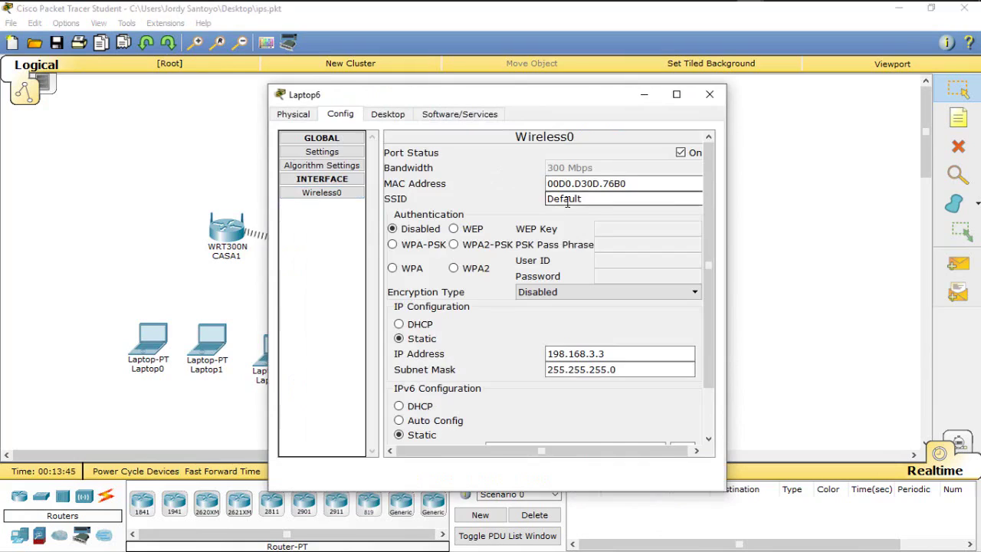
key(ctrl+a)
text(CAS)
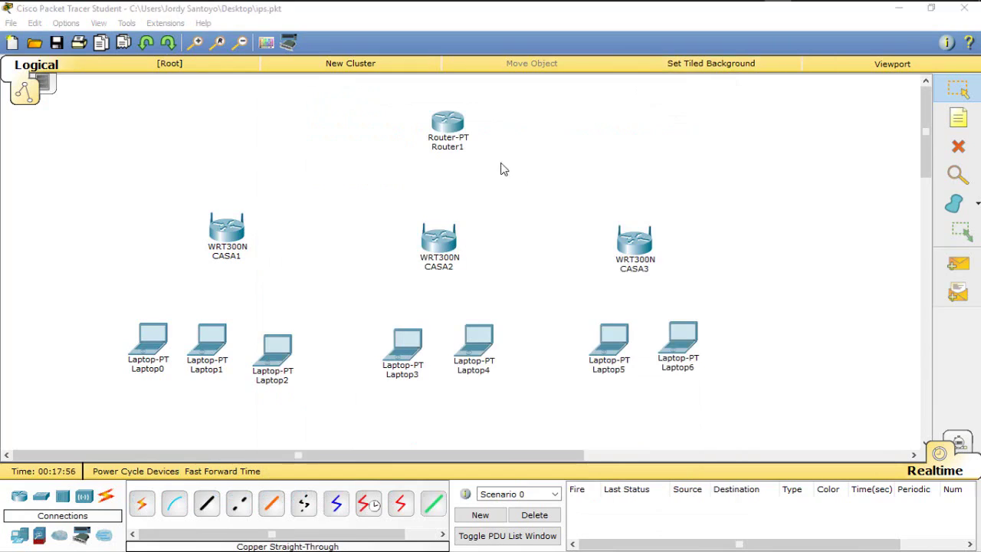
Step: Replace the module next to Router1's remaining serial module with a PT-ROUTER-NM-1CFE module and close the router's window
click(448, 126)
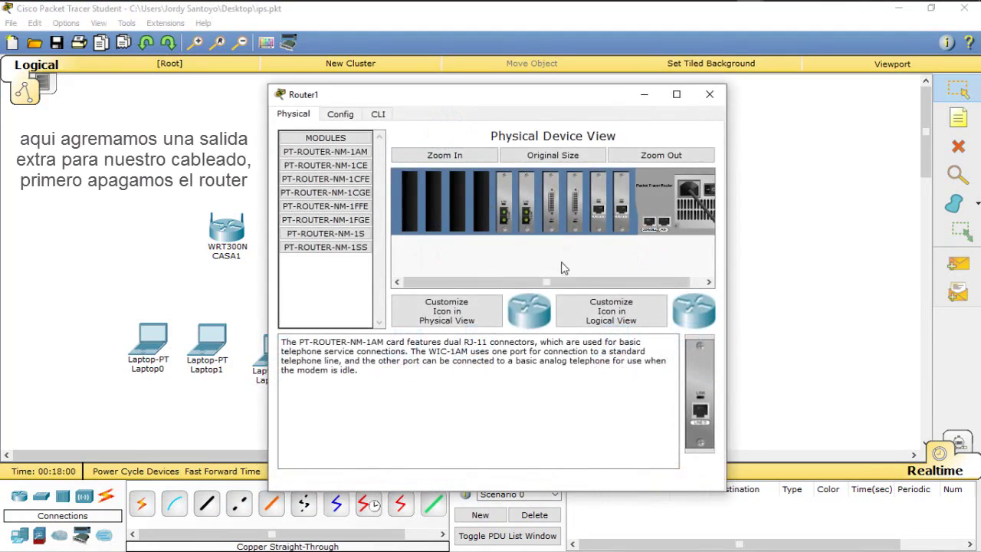
click(708, 282)
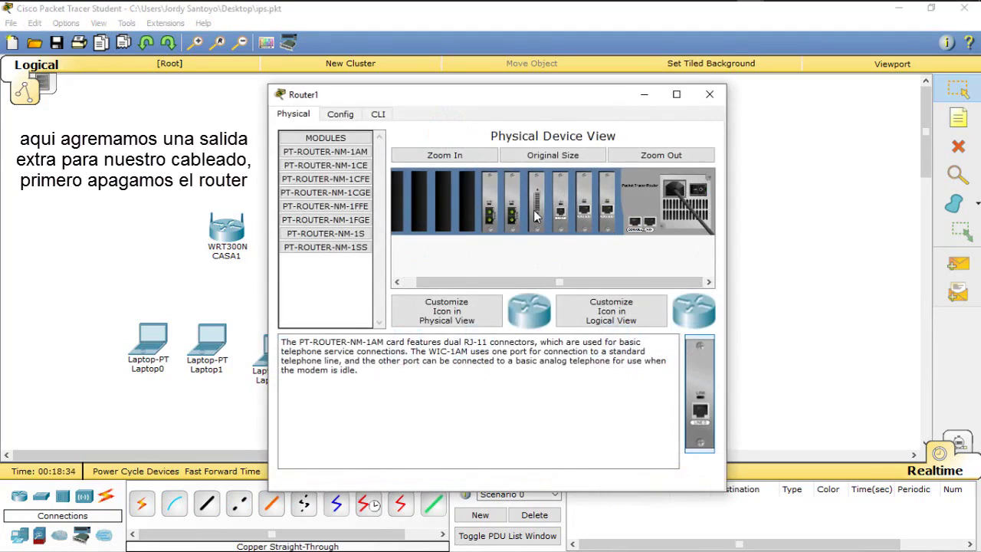
drag(559, 215, 360, 261)
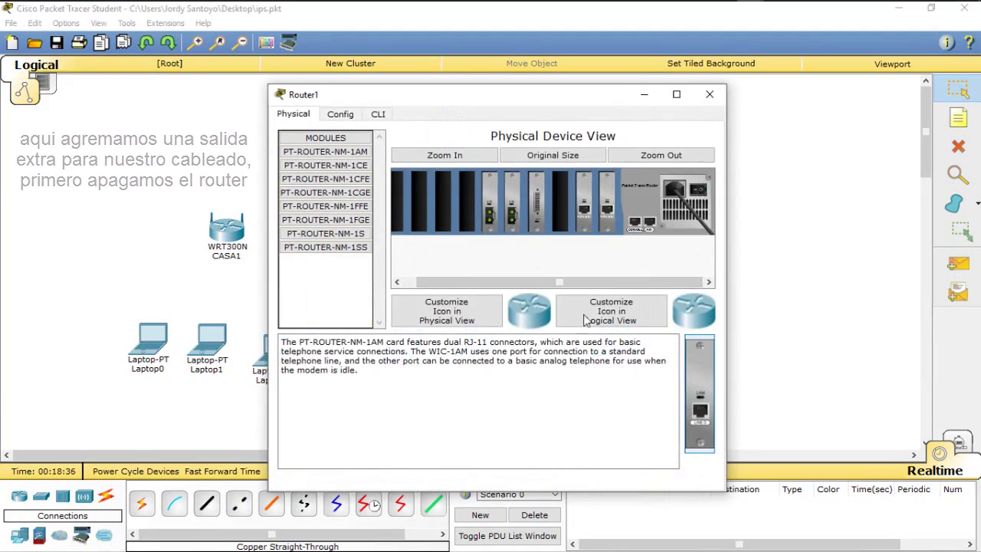
click(349, 181)
drag(357, 182, 563, 201)
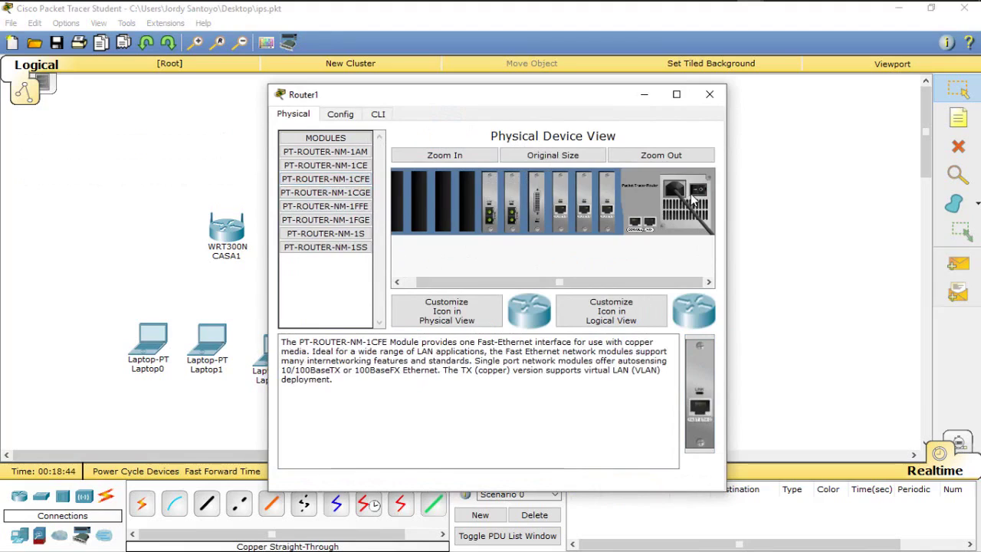
click(711, 96)
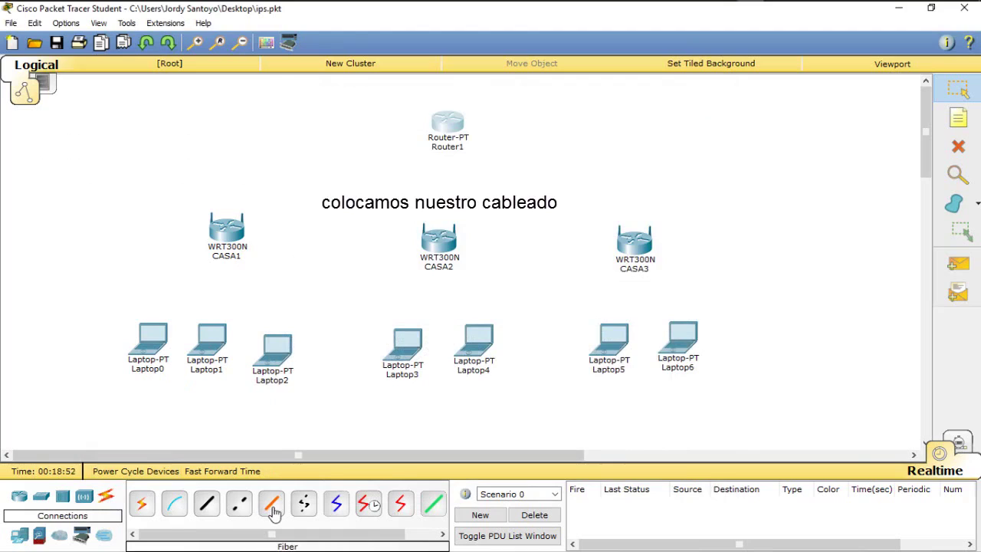
Step: Connect Router1's FastEthernet0/0 port to the CASA1 wireless router with a copper straight-through cable
click(207, 505)
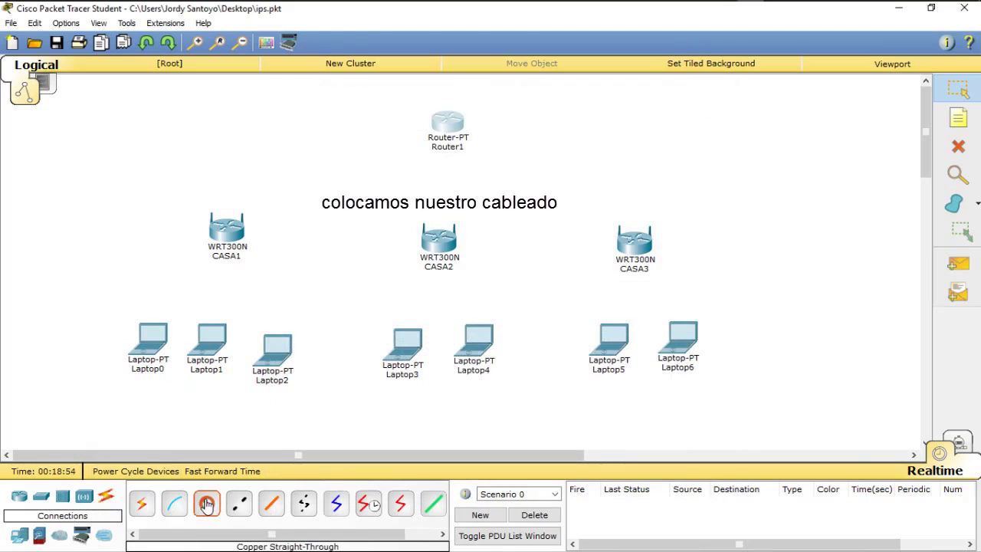
click(446, 128)
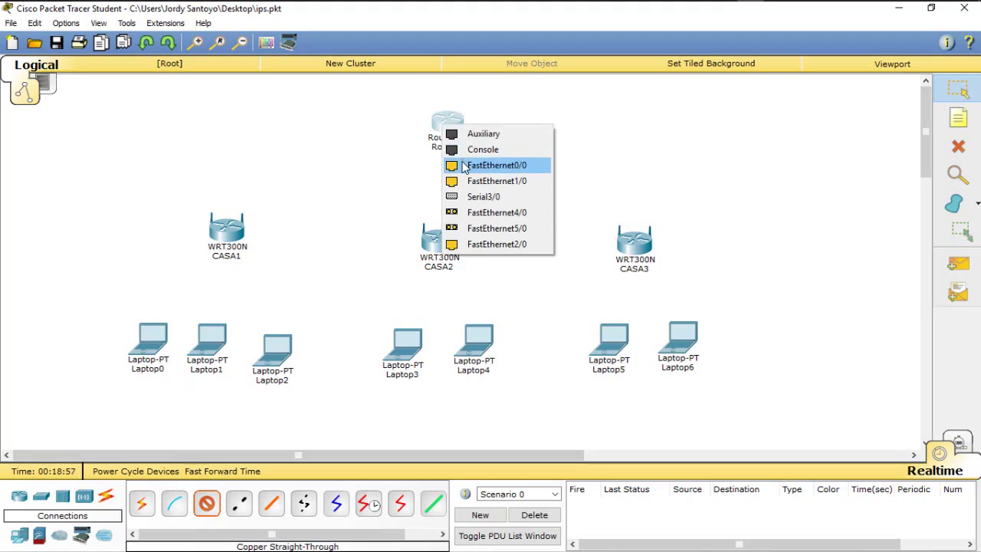
click(464, 165)
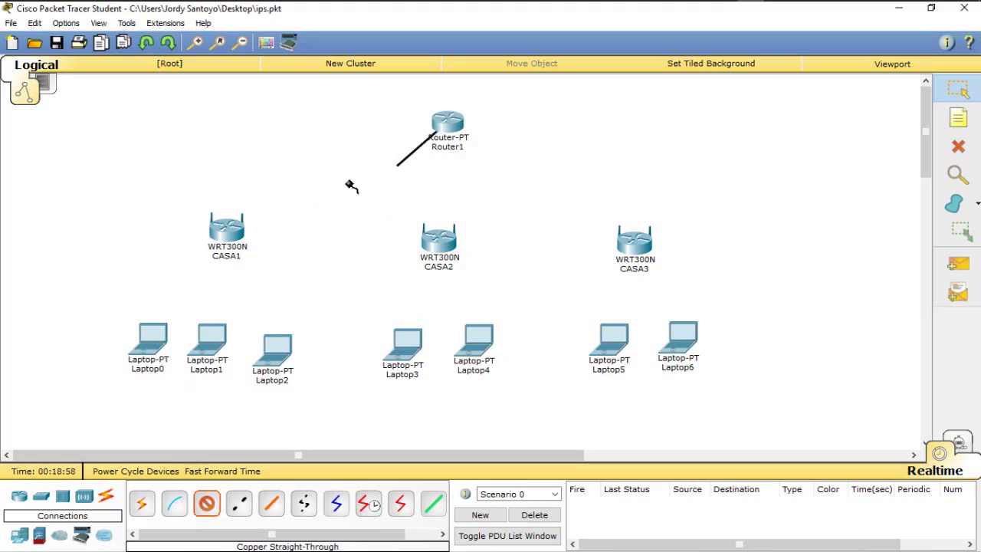
click(226, 236)
click(254, 258)
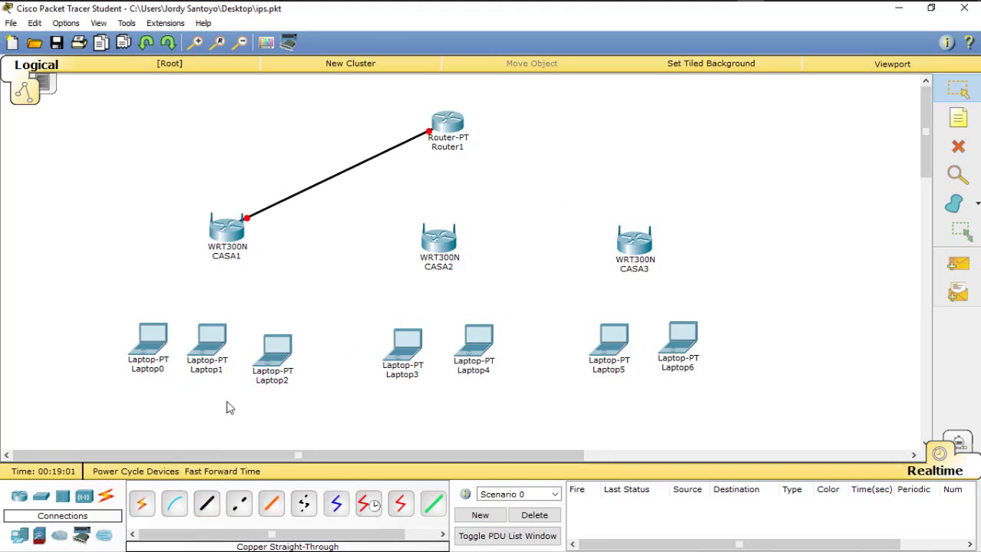
Step: Connect Router1's FastEthernet1/0 port to the Ethernet 1 port of the CASA2 wireless router with a copper straight-through cable
click(207, 503)
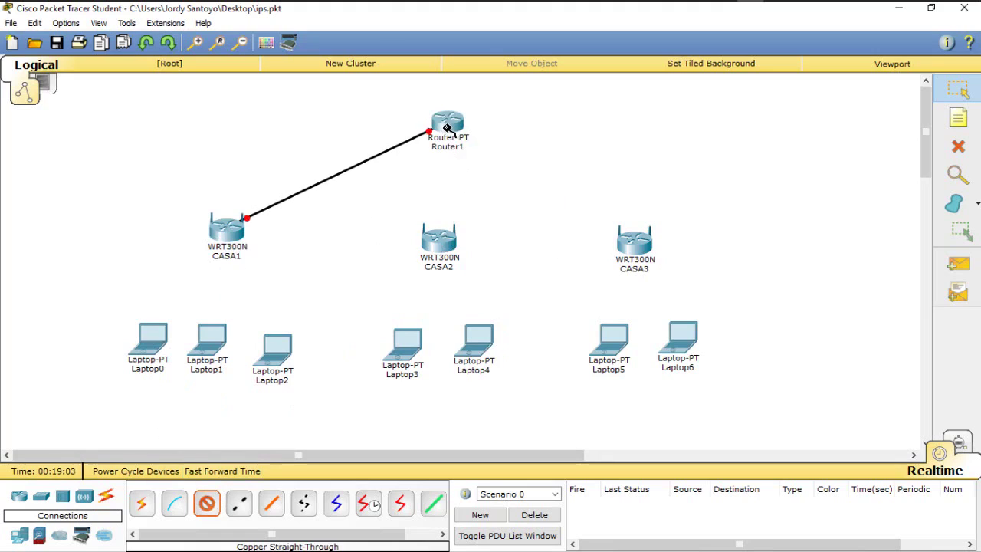
click(446, 128)
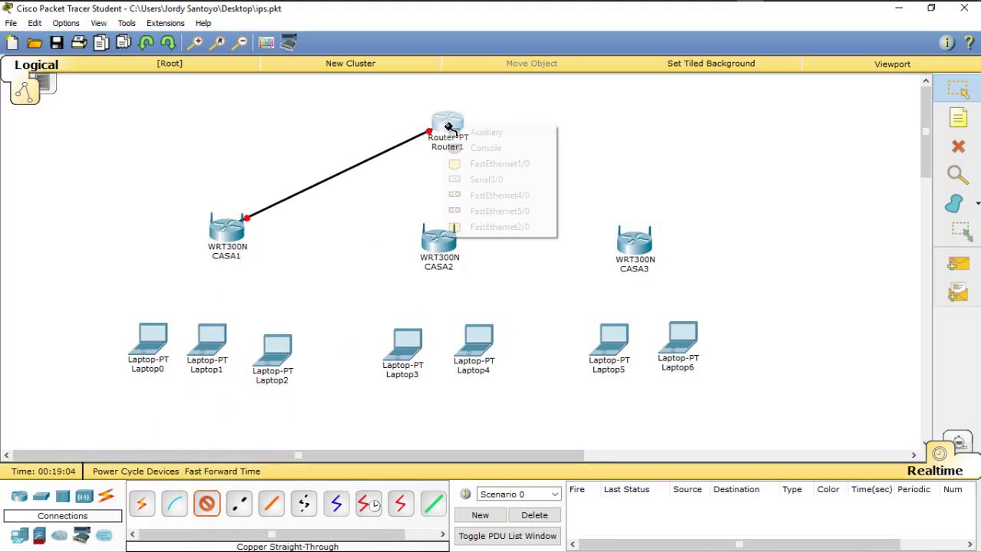
click(498, 164)
click(445, 244)
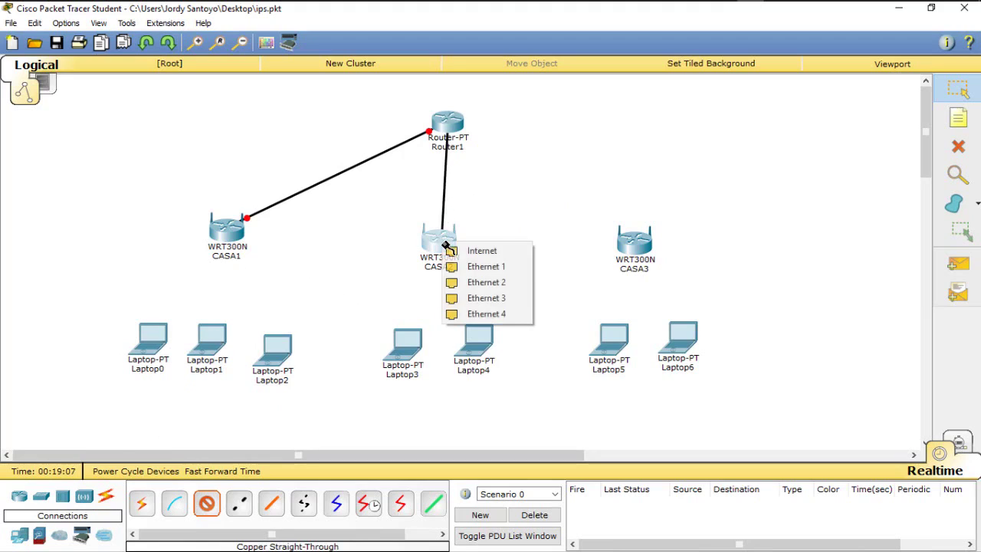
click(471, 266)
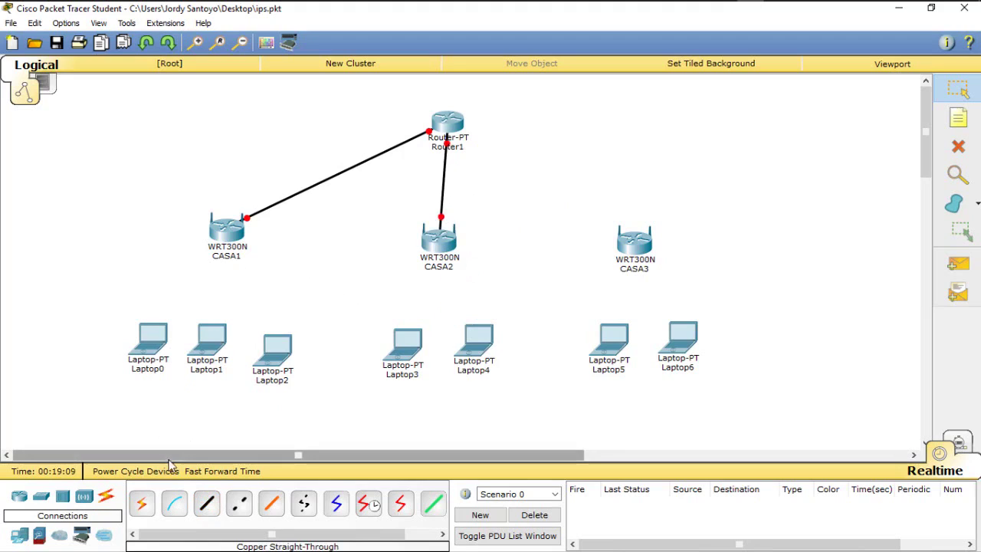
Step: Connect Router1's FastEthernet2/0 port to the CASA3 wireless router with a copper straight-through cable
click(206, 502)
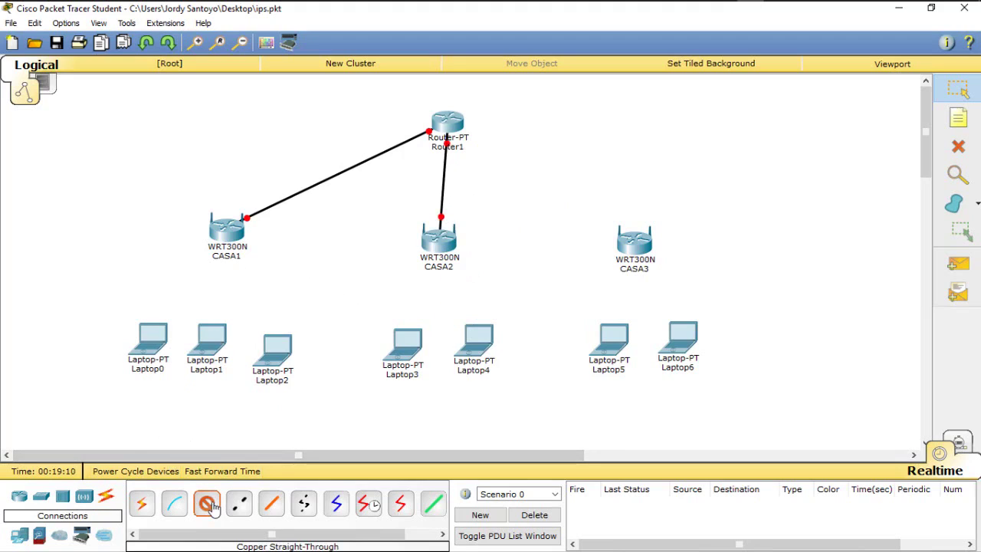
click(451, 125)
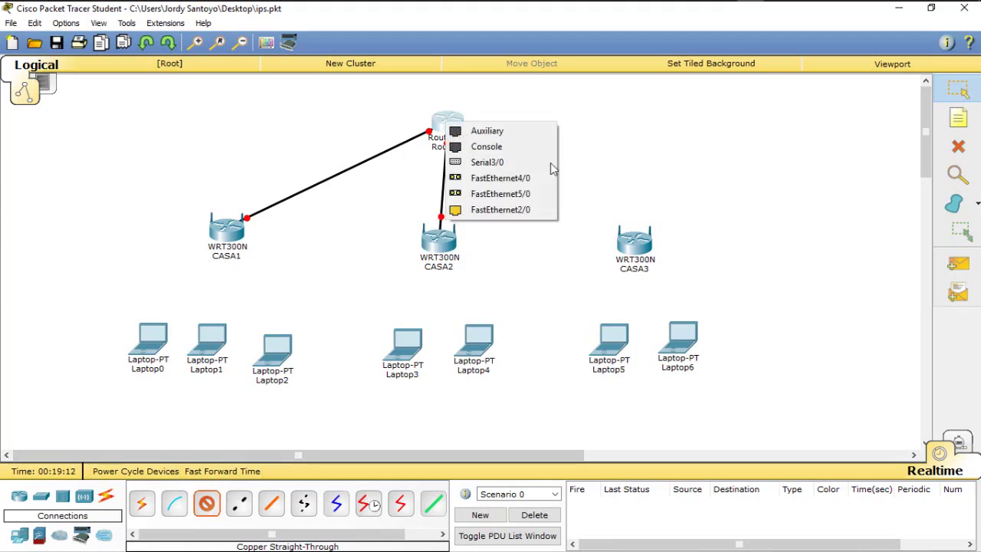
click(528, 209)
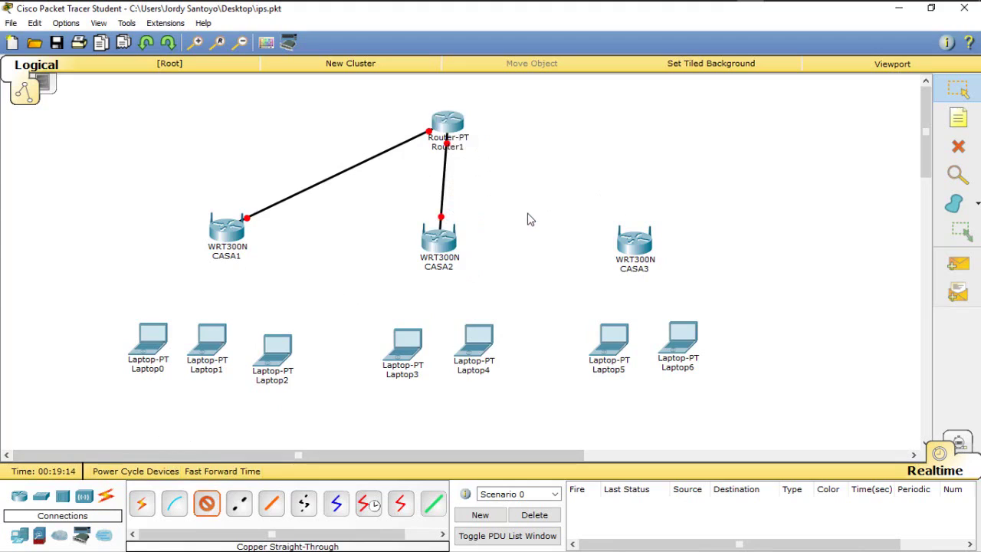
click(642, 248)
click(663, 270)
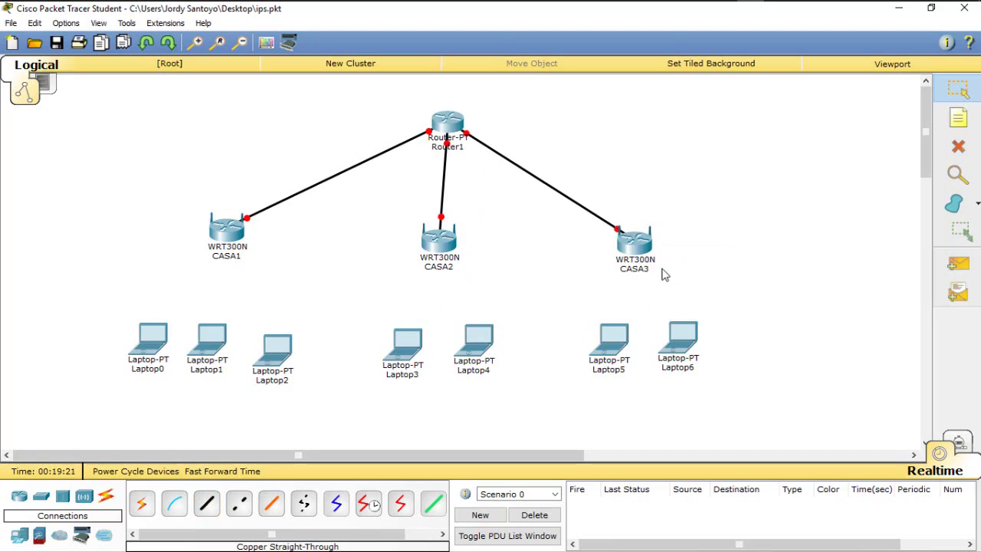
Step: Set the wireless SSID of the CASA1 router to CASA1 and close its configuration
click(237, 235)
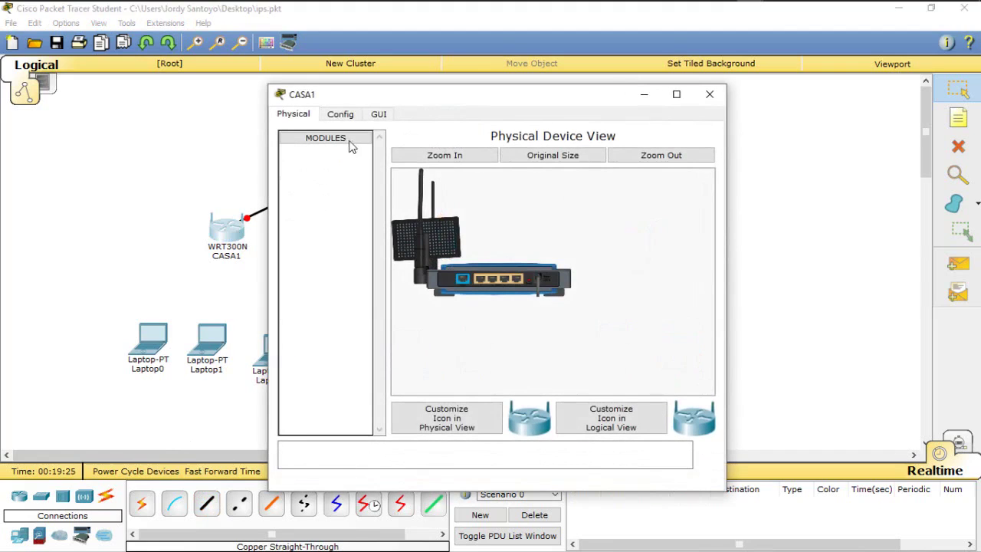
click(344, 119)
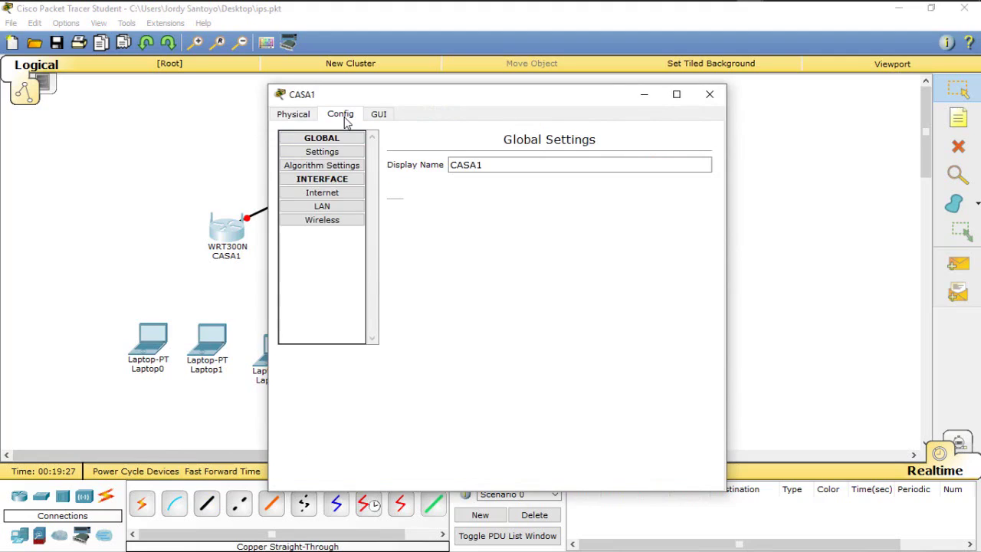
click(379, 114)
click(342, 118)
click(340, 221)
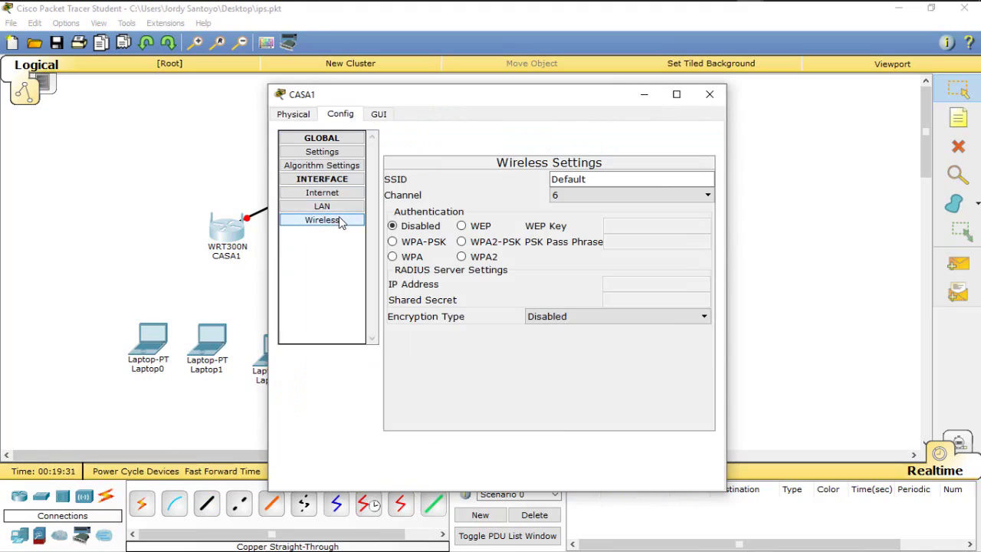
click(596, 179)
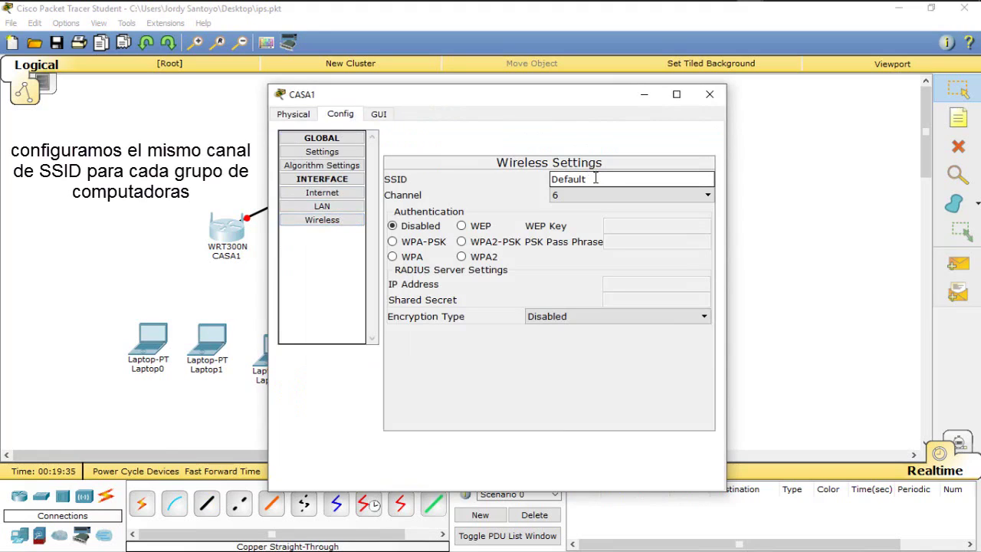
drag(584, 178, 519, 184)
text(CASA1)
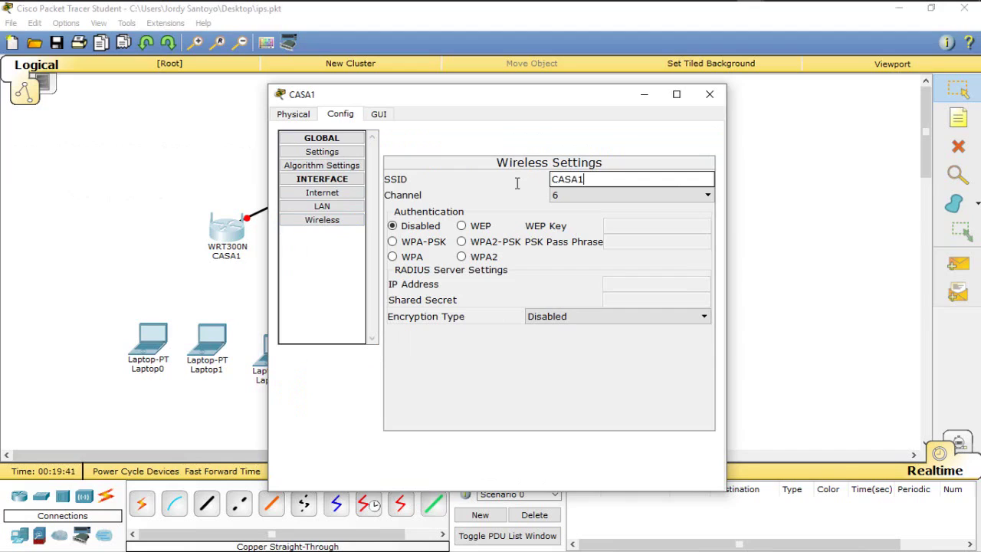
click(709, 94)
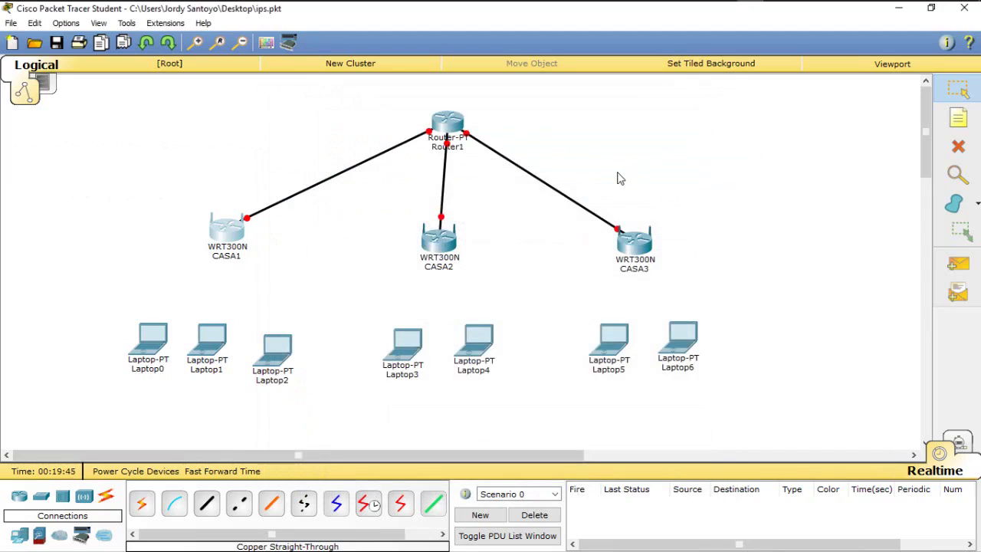
Step: Set the wireless SSID of the CASA2 router to CASA2 and close its configuration
click(441, 251)
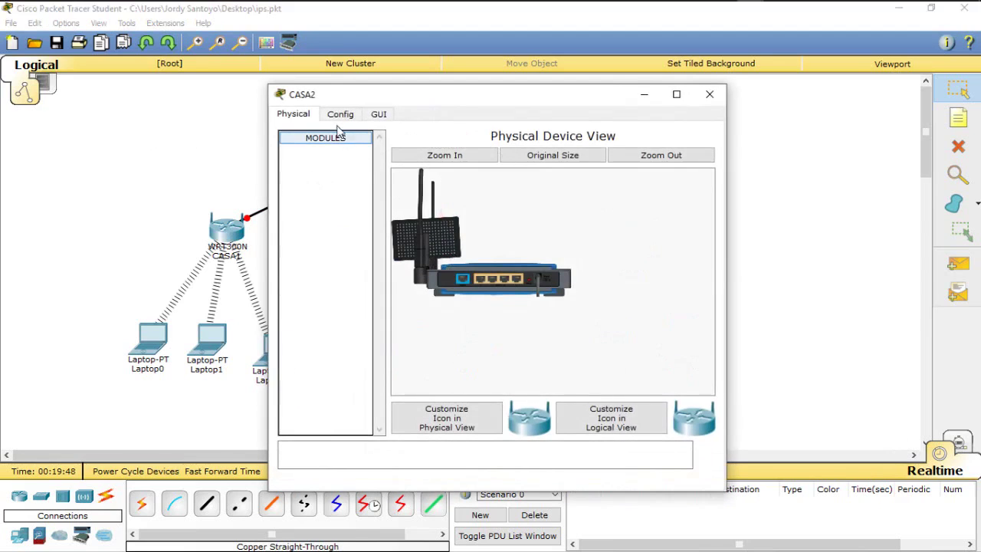
click(339, 113)
click(494, 165)
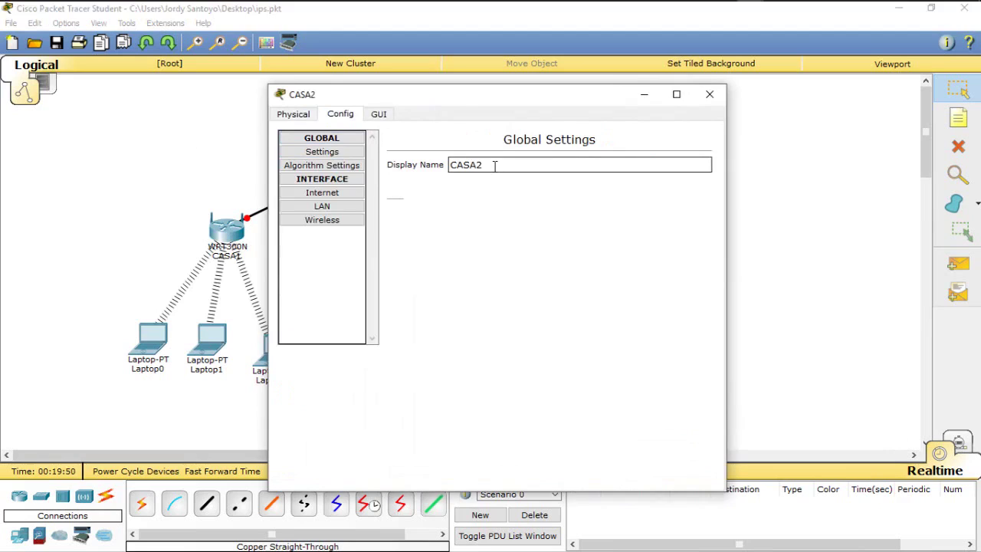
click(349, 220)
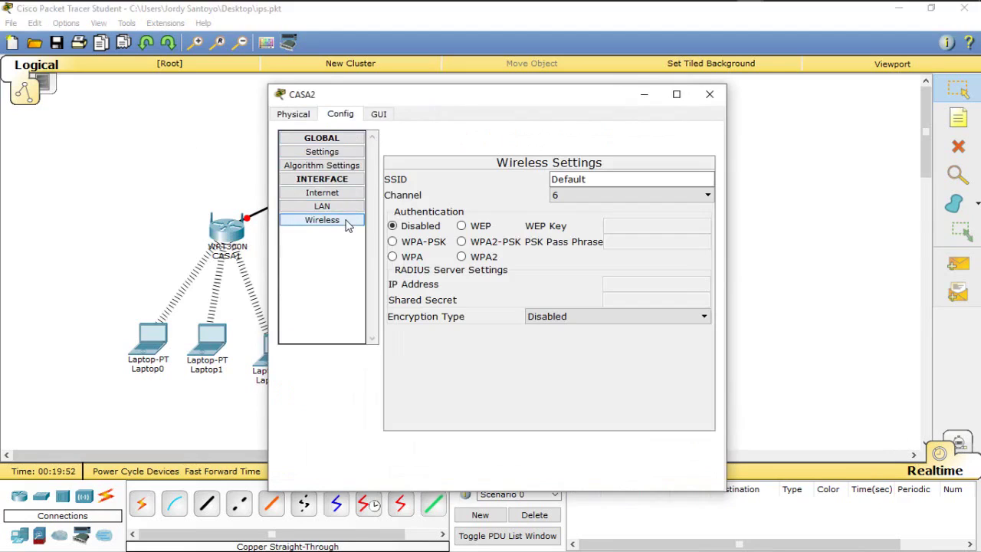
drag(597, 181, 512, 182)
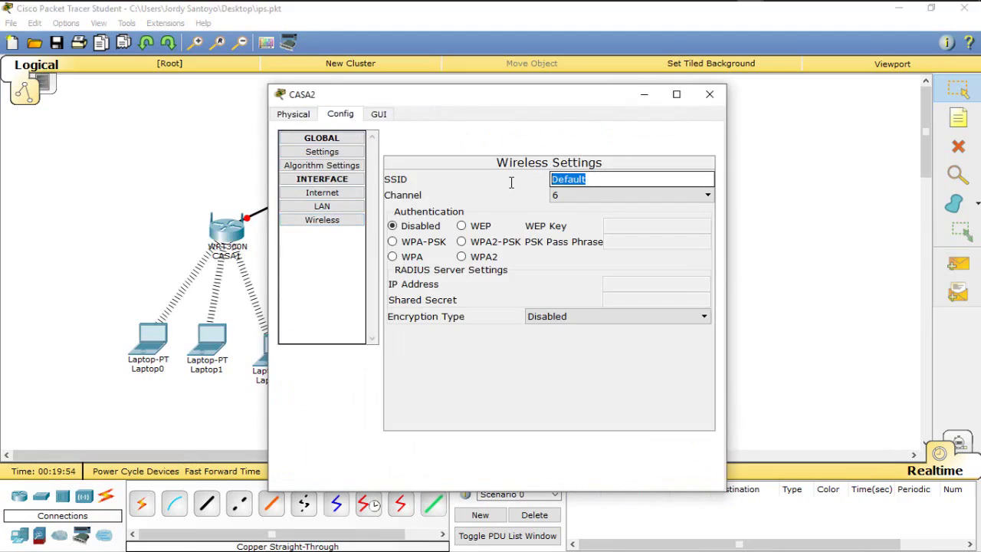
text(CASA2)
click(709, 94)
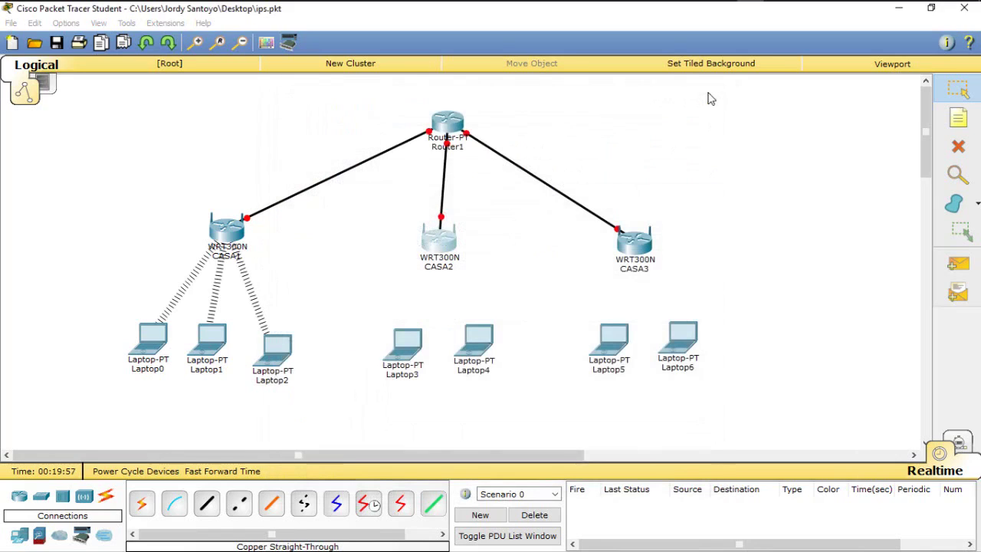
Step: Set the wireless SSID of the CASA3 router to CASA3 and close its configuration
click(636, 244)
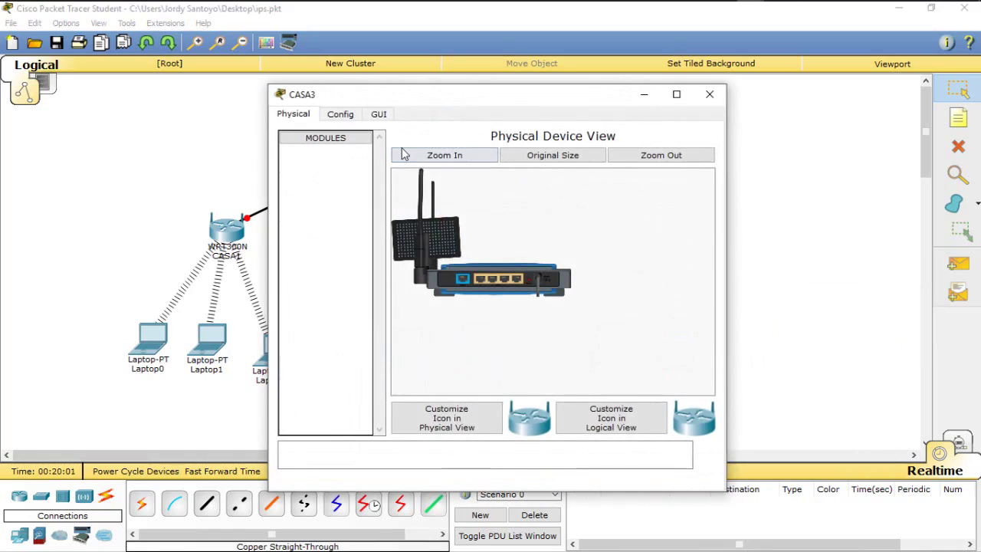
click(344, 115)
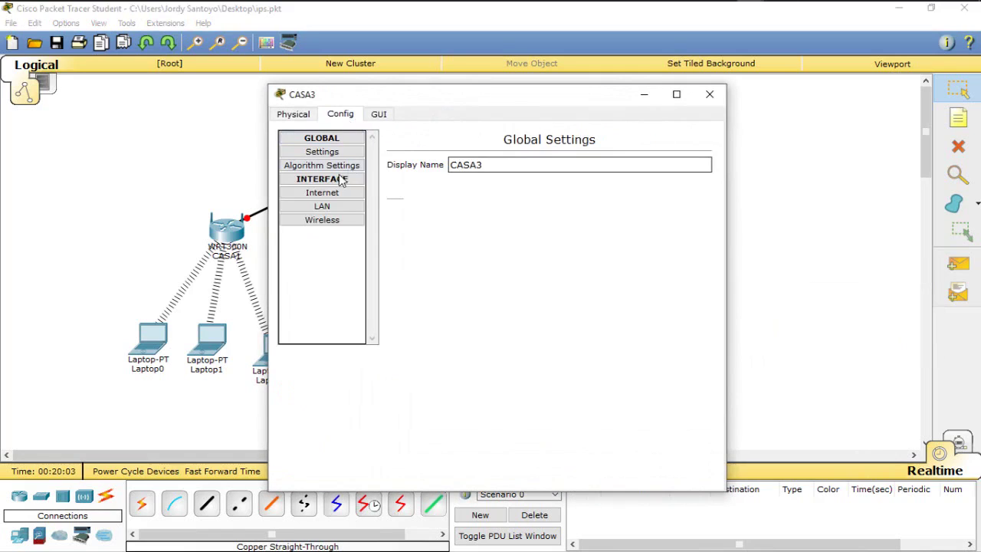
click(325, 222)
click(591, 174)
double_click(592, 175)
text(CAS)
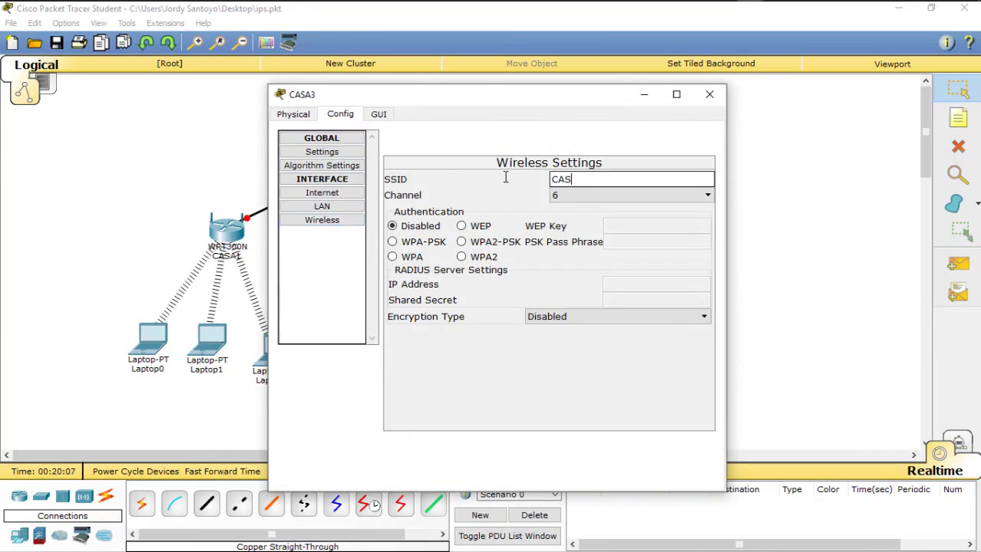
text(A3)
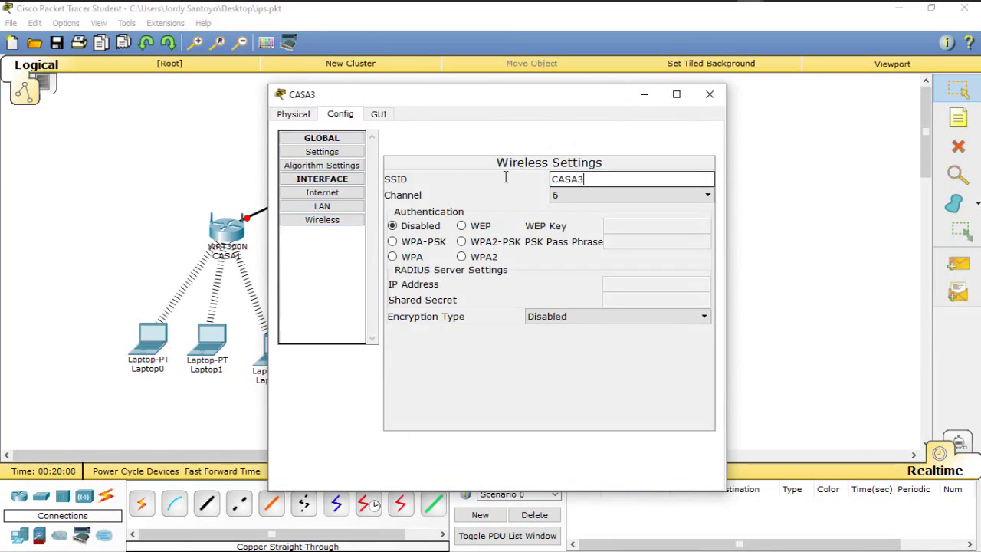
click(709, 94)
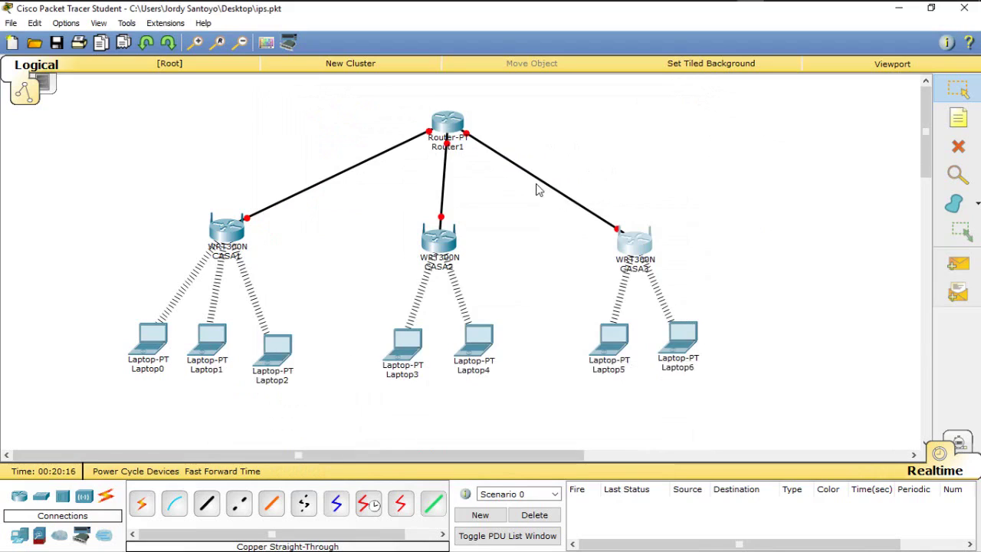
Step: Open the settings of Router1's FastEthernet0/0 interface, with the router's window moved clear of the CASA1 connection
click(445, 123)
drag(443, 104, 672, 84)
click(568, 97)
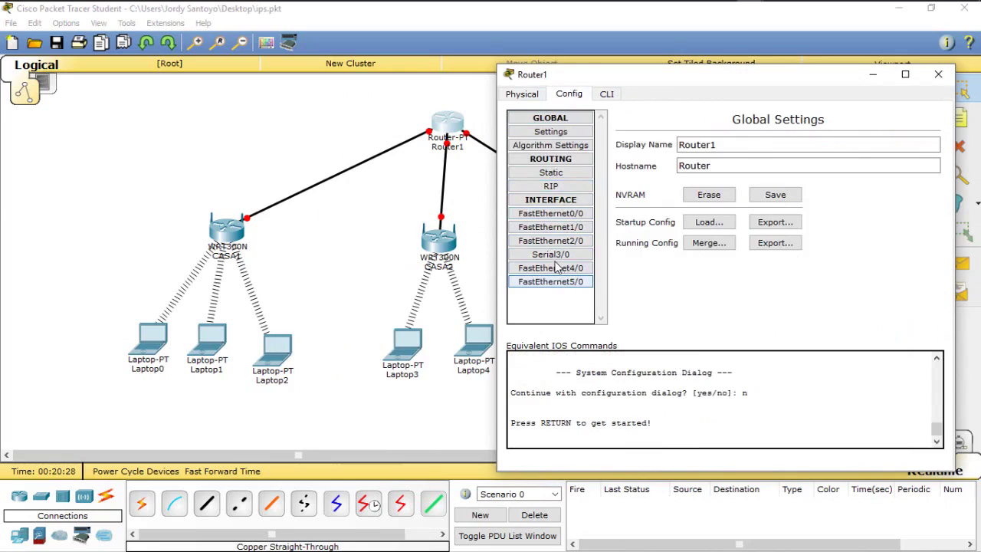
click(549, 214)
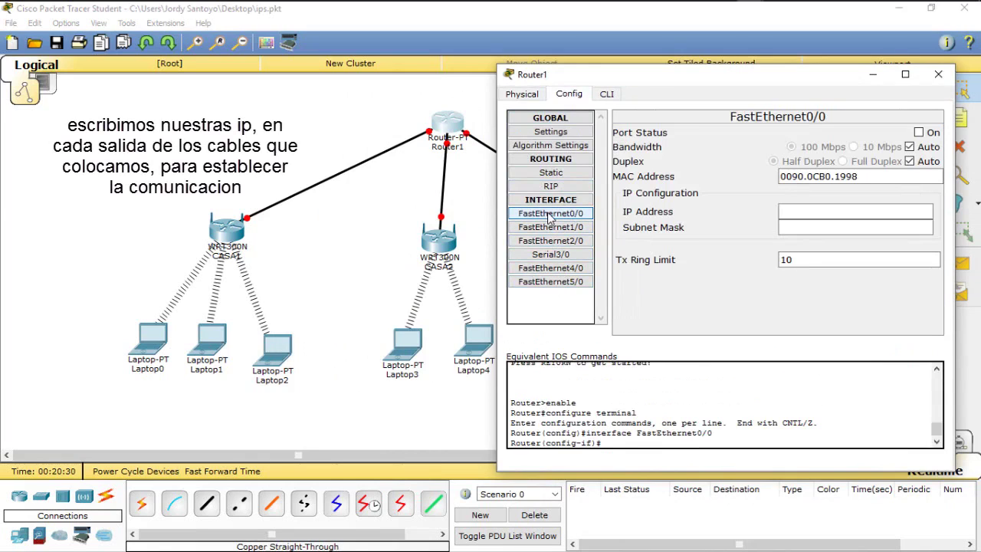
Step: Try to set the IP address of Router1's FastEthernet0/0 interface to 1982.168.1.1 and dismiss the error dialog
click(797, 211)
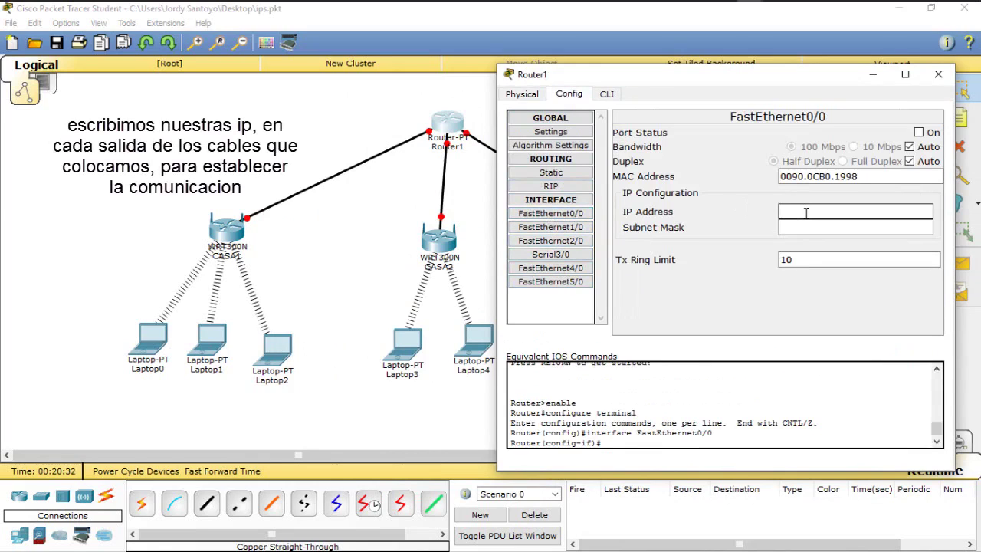
text(1982.168)
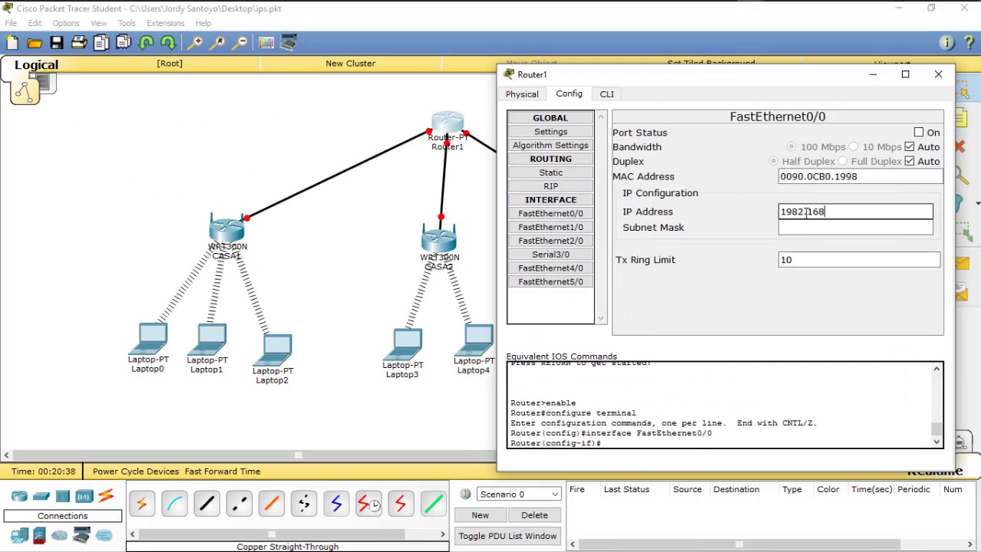
text(.1.1)
key(Return)
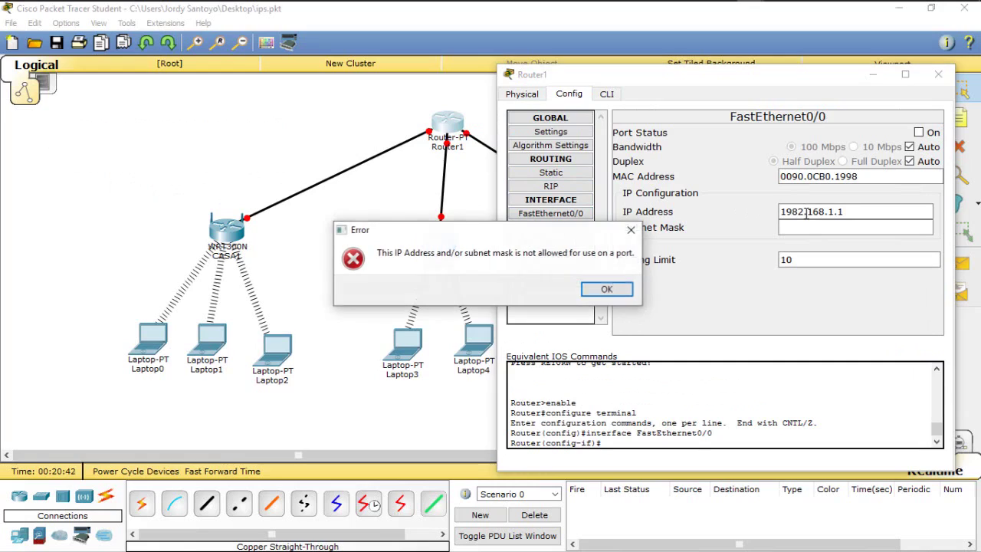
click(607, 289)
Step: Enter an IP address beginning with 198.16 for Router1's FastEthernet0/0 interface
click(799, 210)
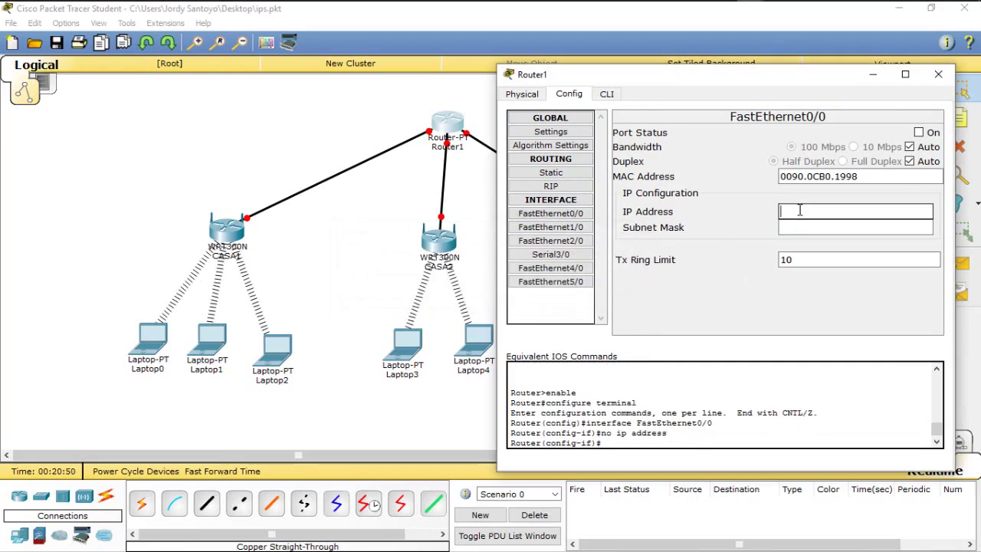
text(1982)
text(198.16)
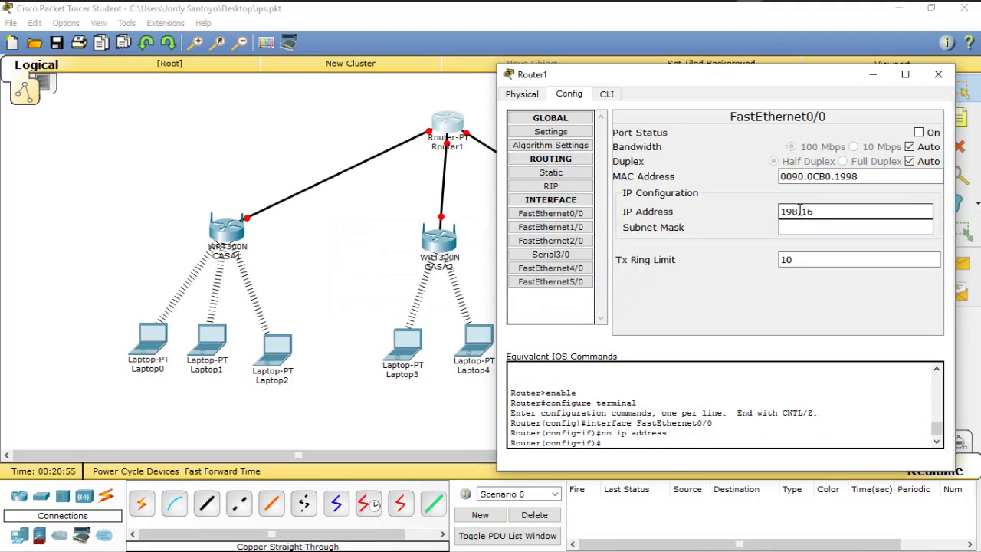